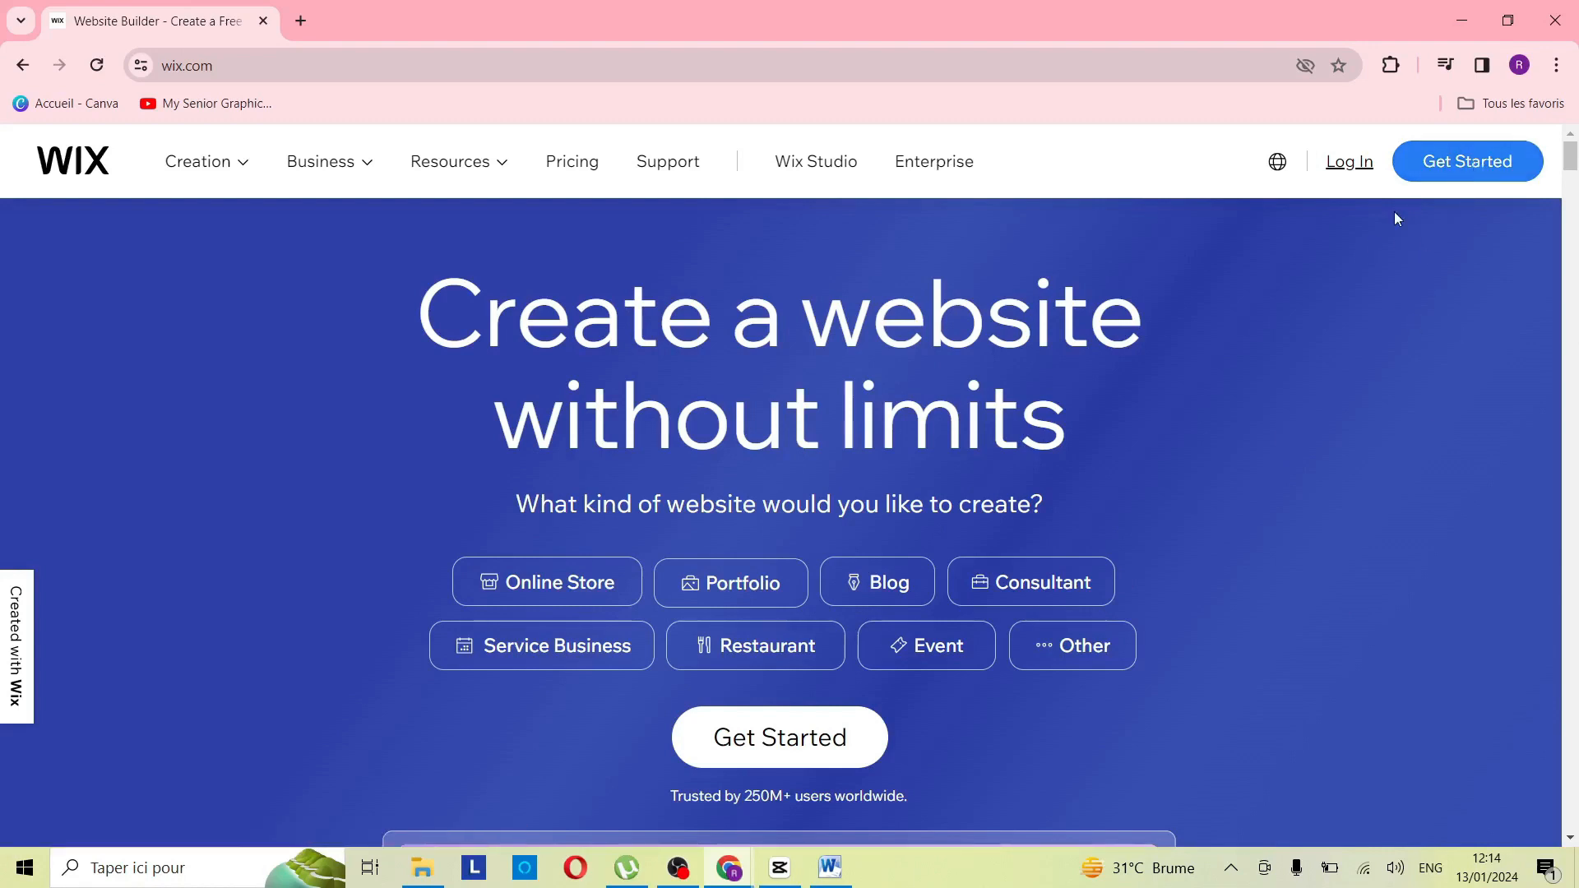
# Start creating a new Wix account and sign up with Google.
pyautogui.click(1473, 178)
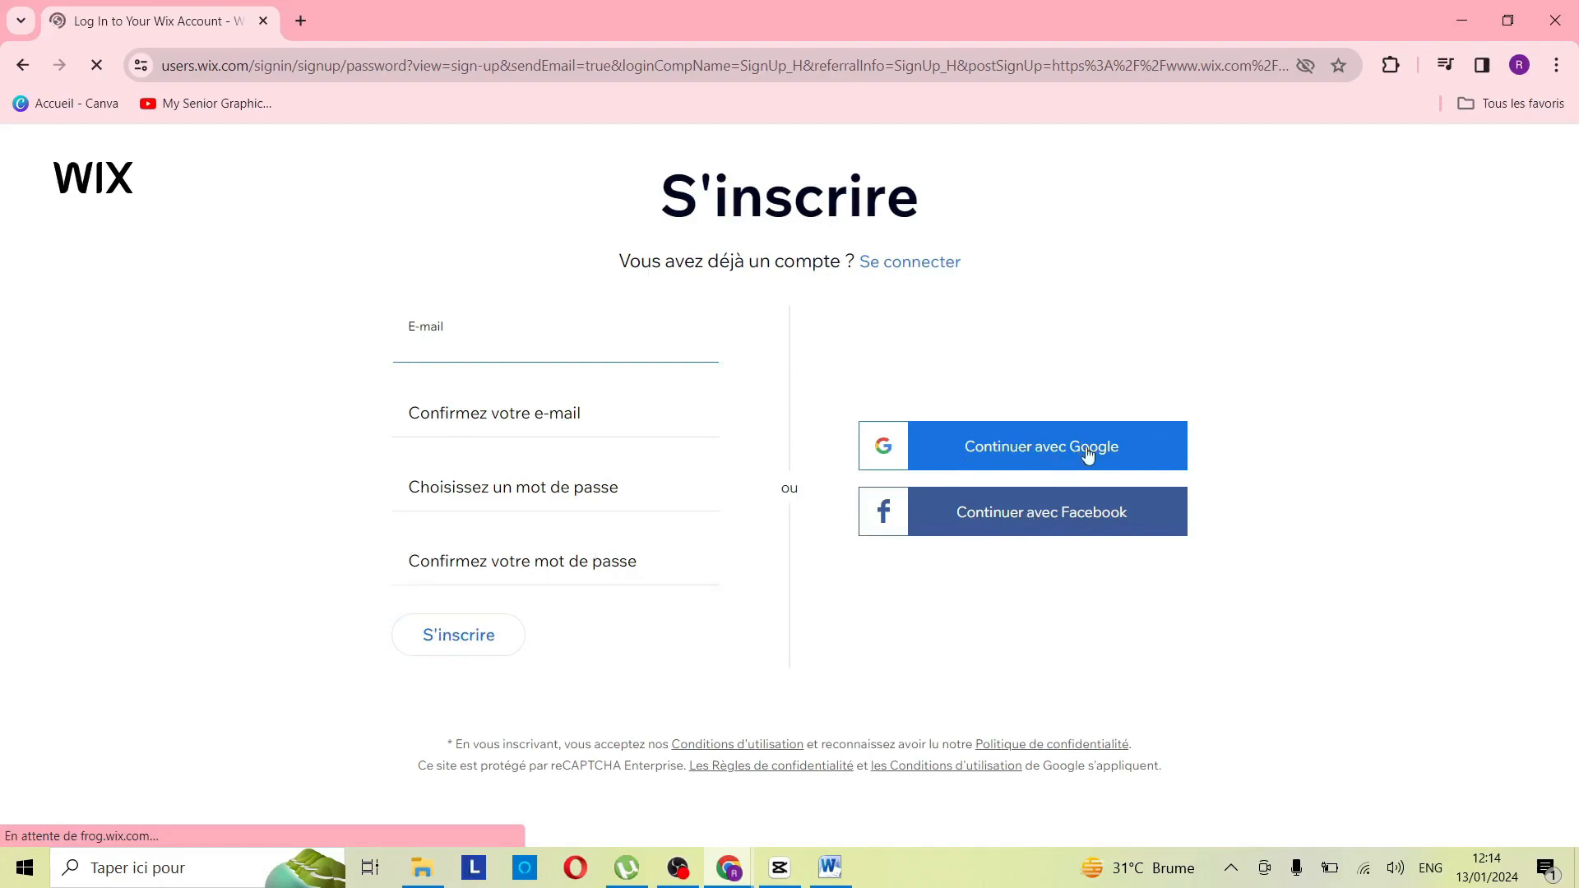
pyautogui.click(1011, 458)
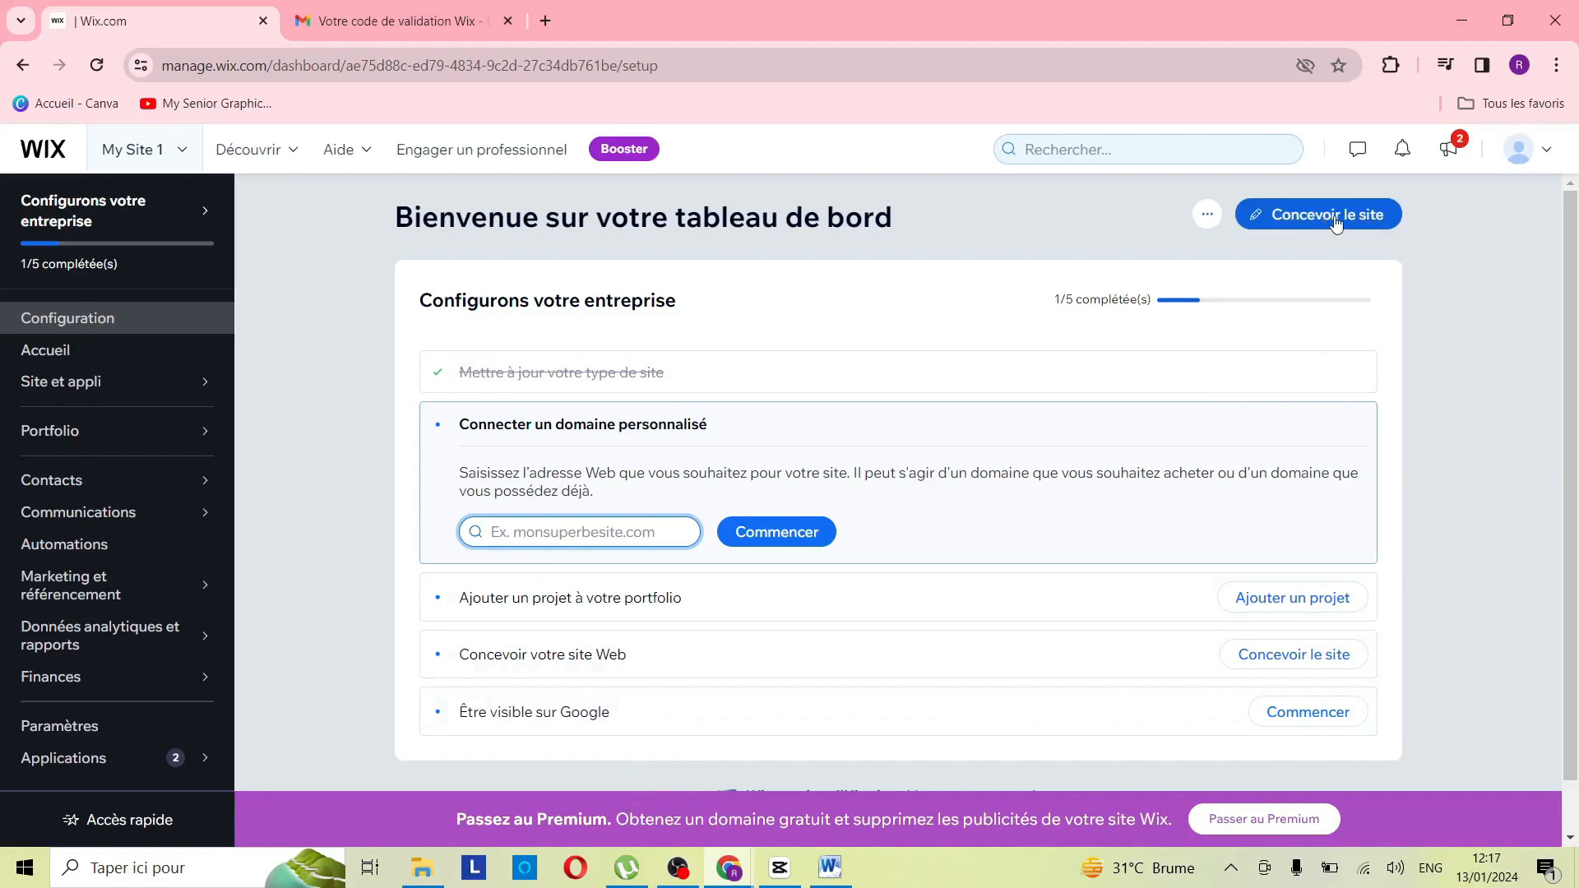
# Start designing the site from the dashboard and choose to customize a template.
pyautogui.click(1298, 226)
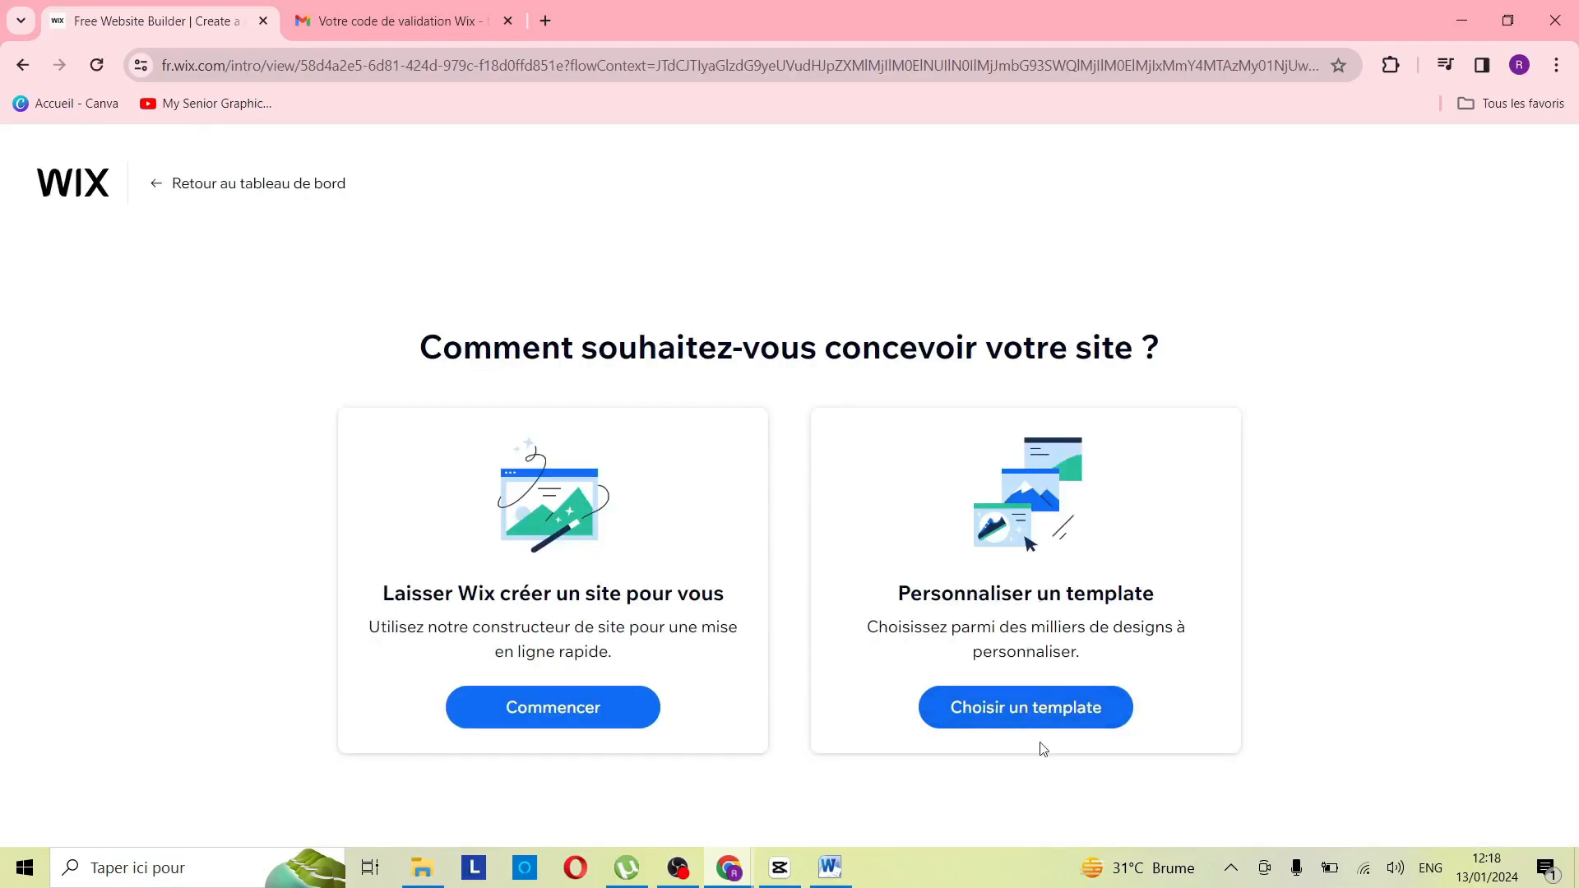
pyautogui.click(1036, 716)
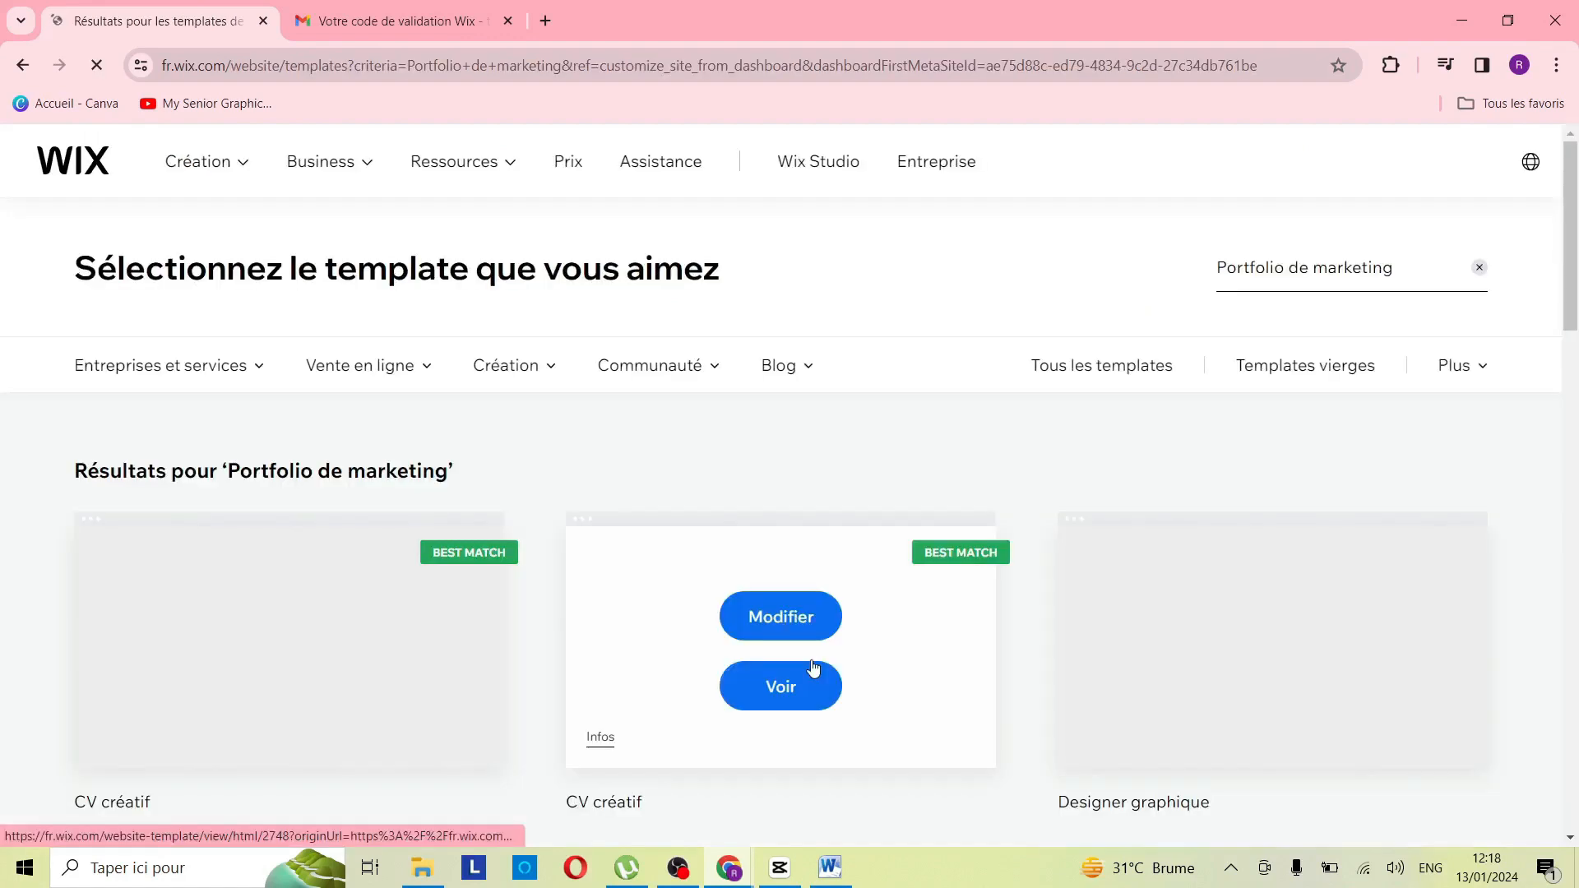
# Browse the template results for "Portfolio de marketing" to compare the available designs.
pyautogui.scroll(-4, 707, 535)
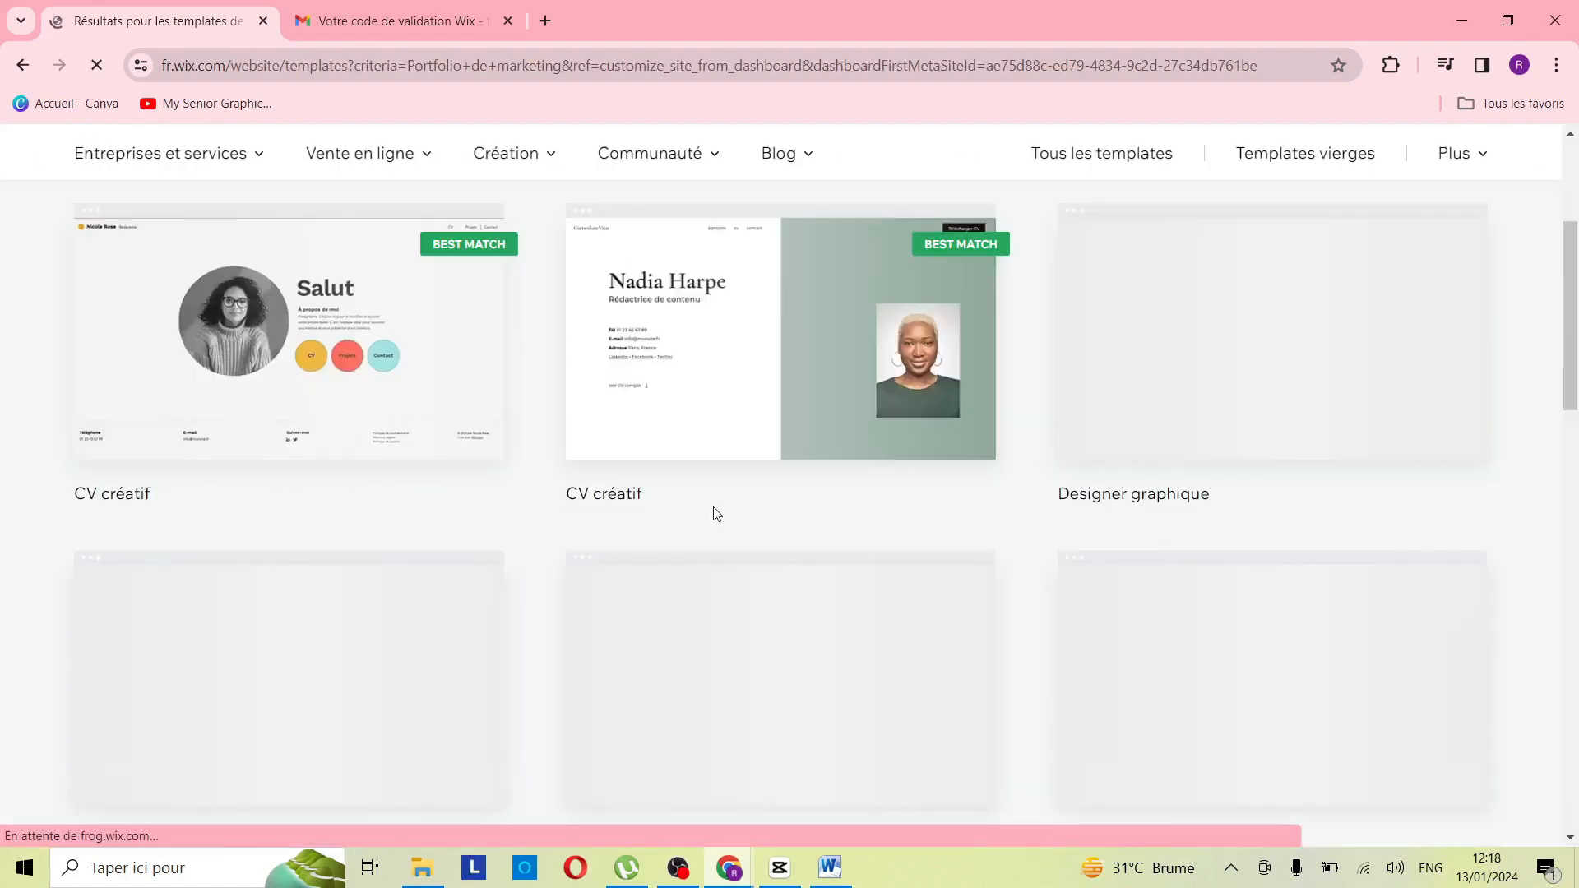
pyautogui.scroll(-3, 713, 519)
pyautogui.scroll(5, 713, 538)
pyautogui.scroll(-14, 713, 557)
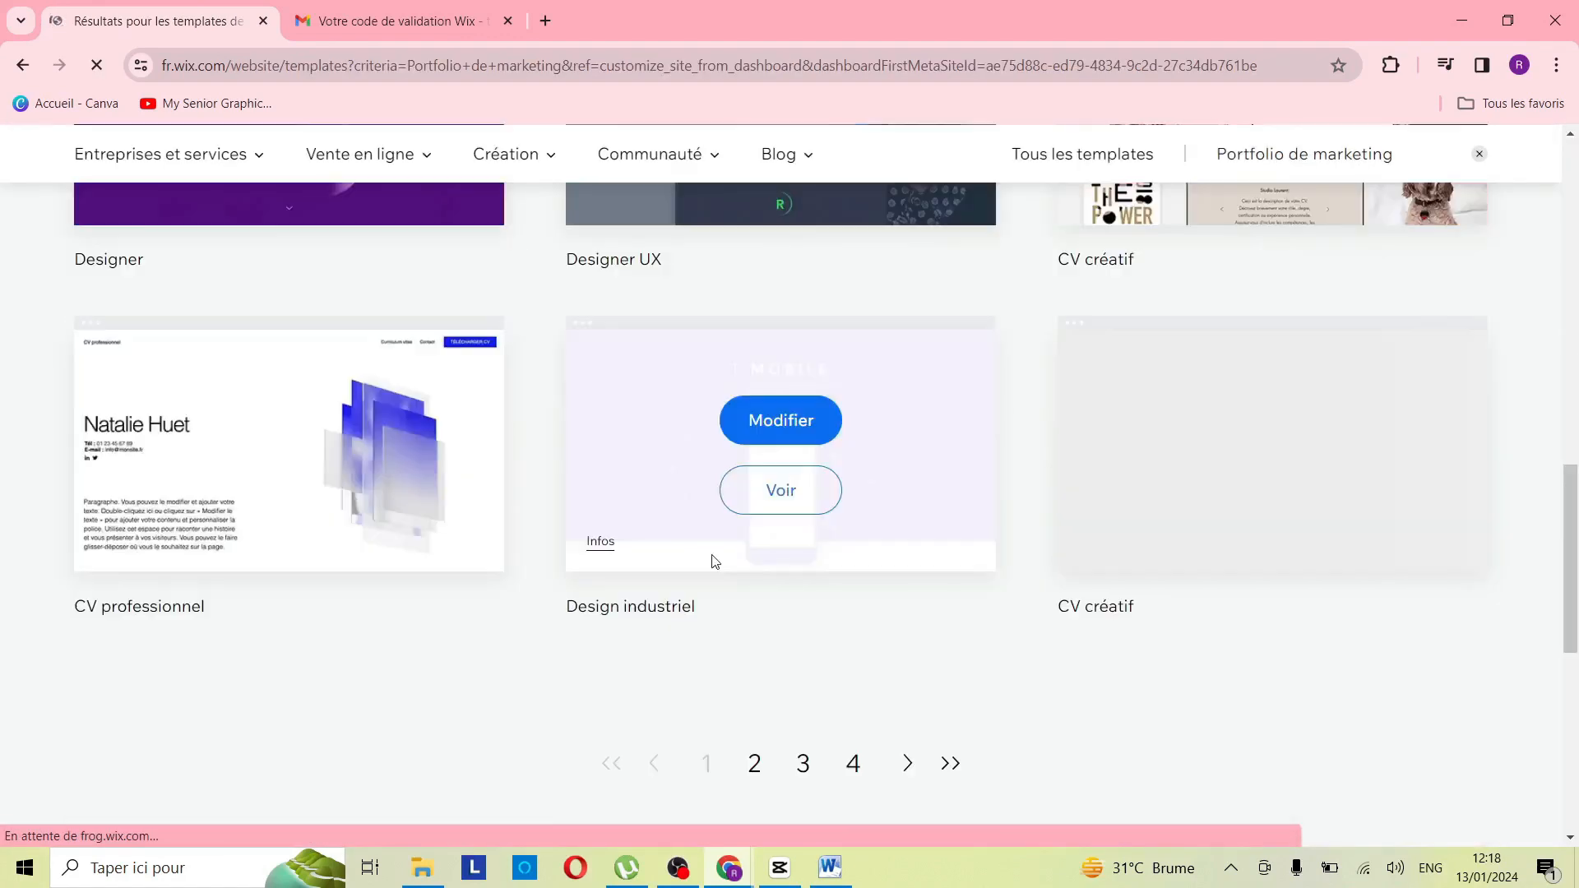
pyautogui.scroll(1, 714, 556)
pyautogui.scroll(10, 716, 553)
pyautogui.scroll(-12, 719, 578)
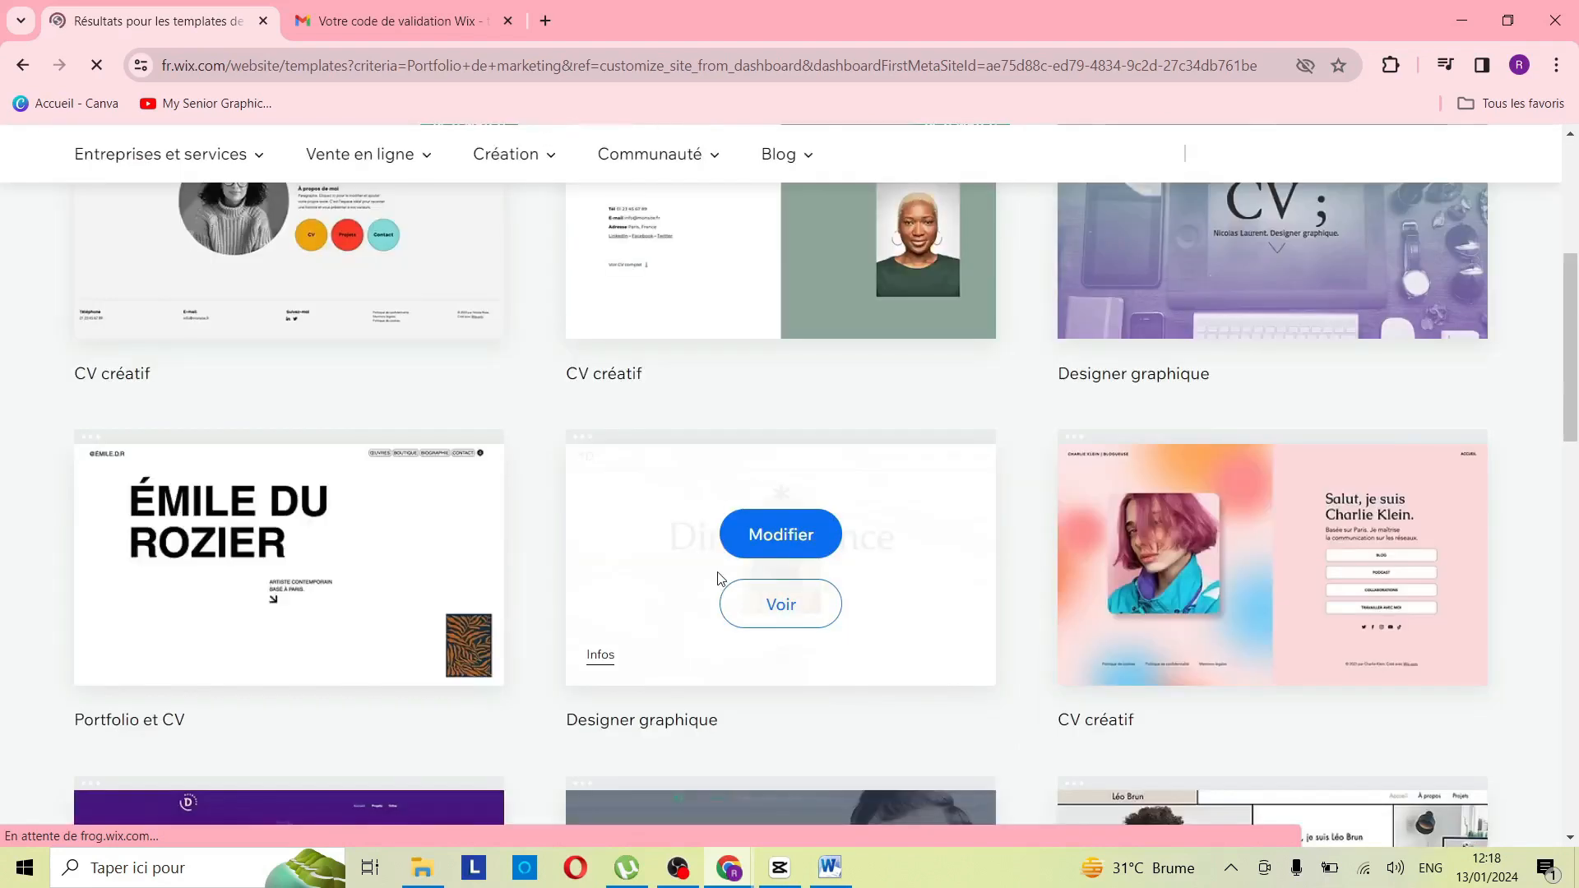
pyautogui.scroll(-4, 720, 576)
pyautogui.scroll(7, 720, 569)
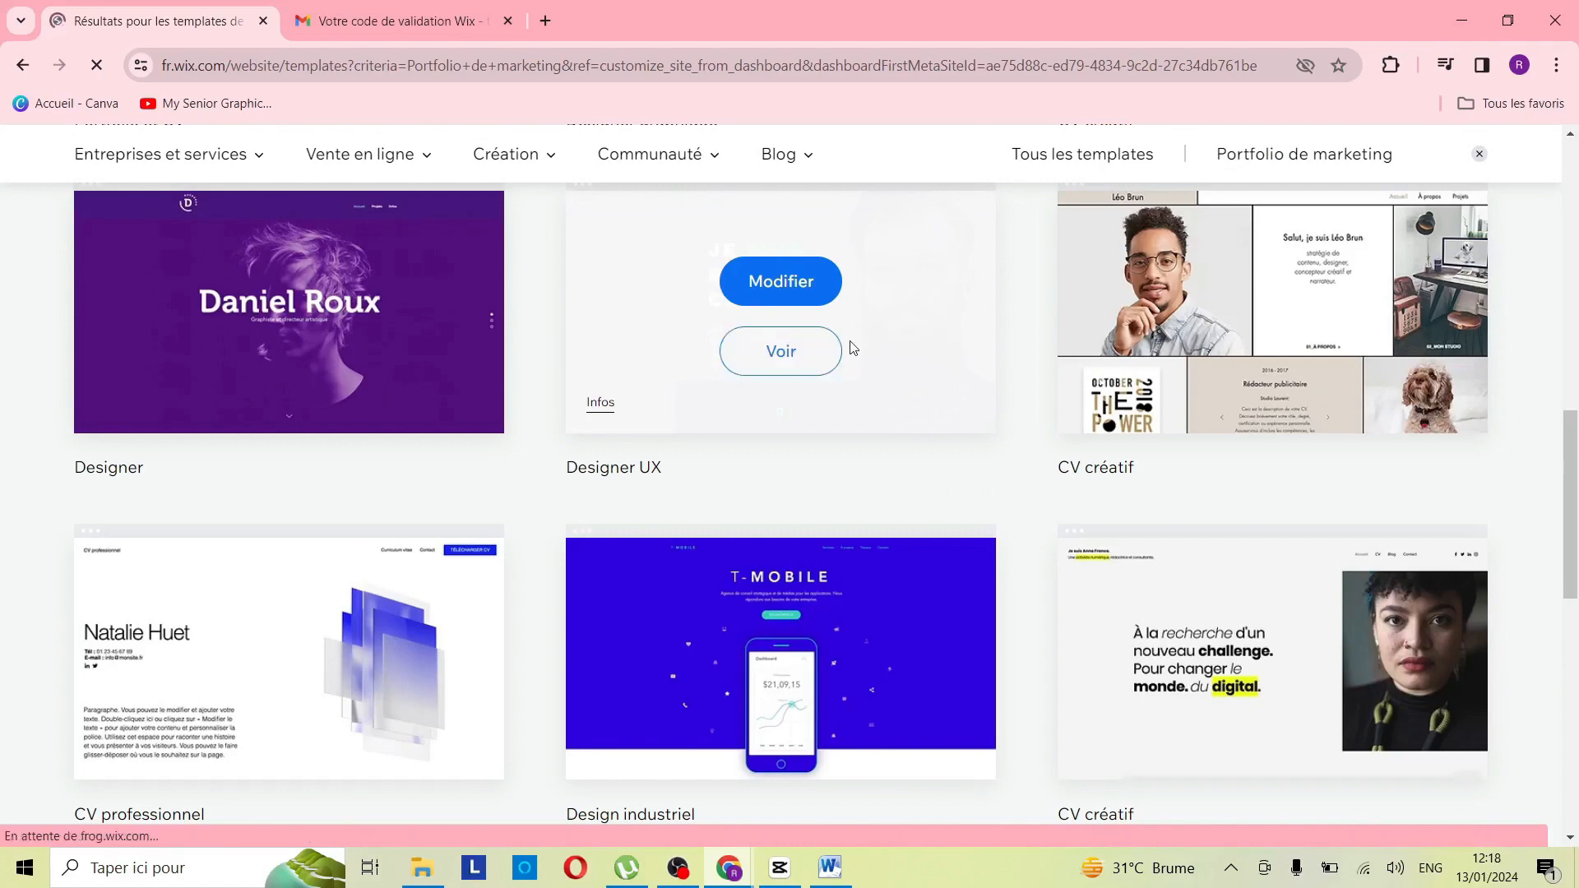
pyautogui.scroll(10, 804, 396)
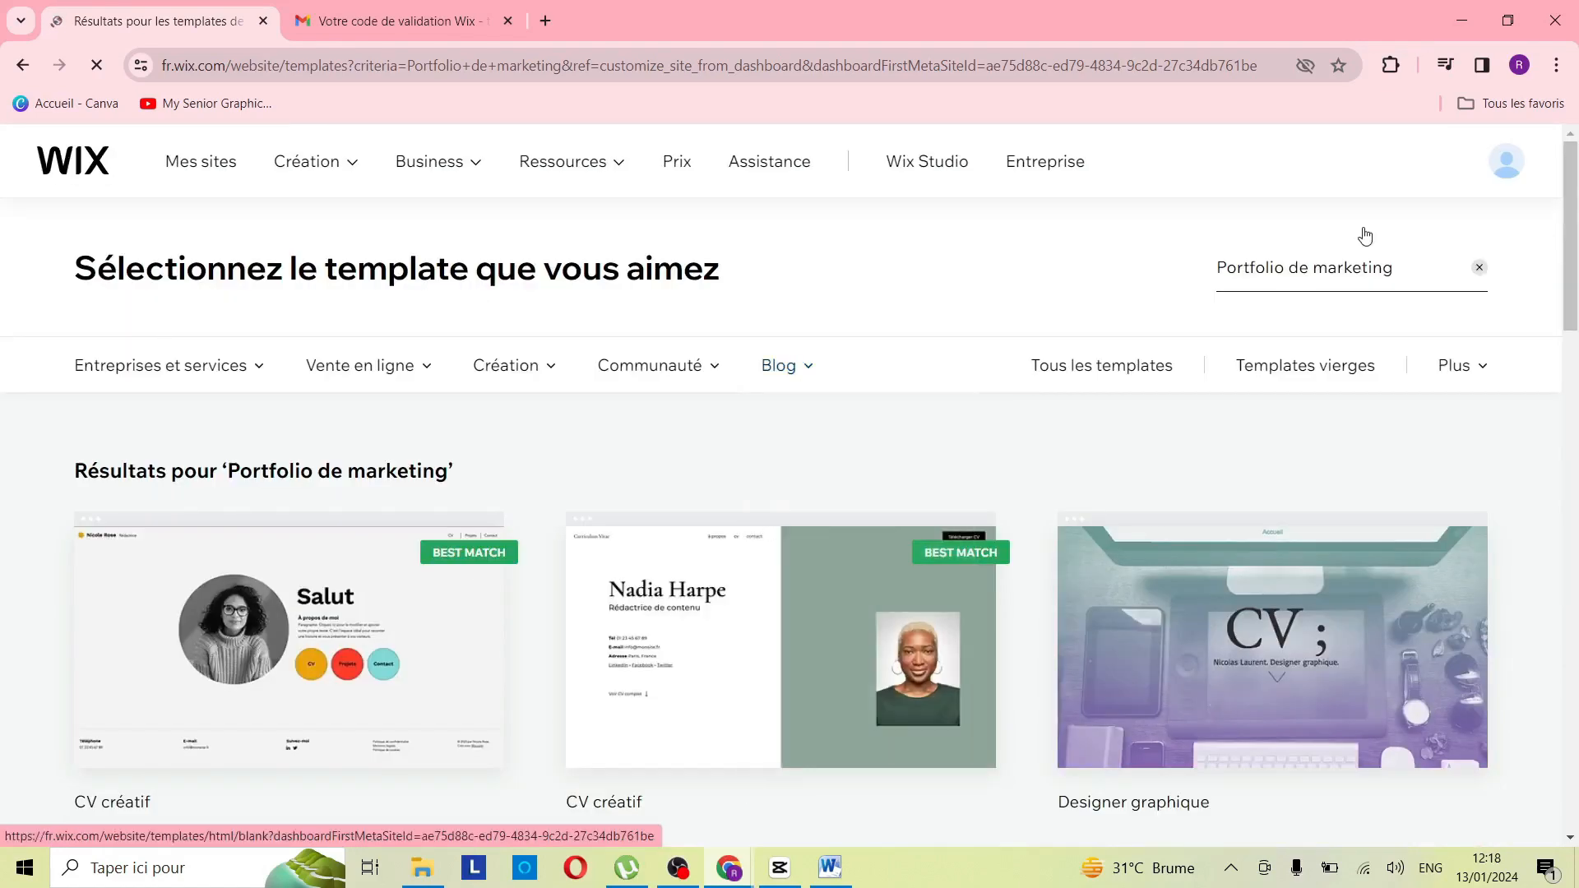
# Change the template search to Portfolio and look through the portfolio templates.
pyautogui.click(1402, 272)
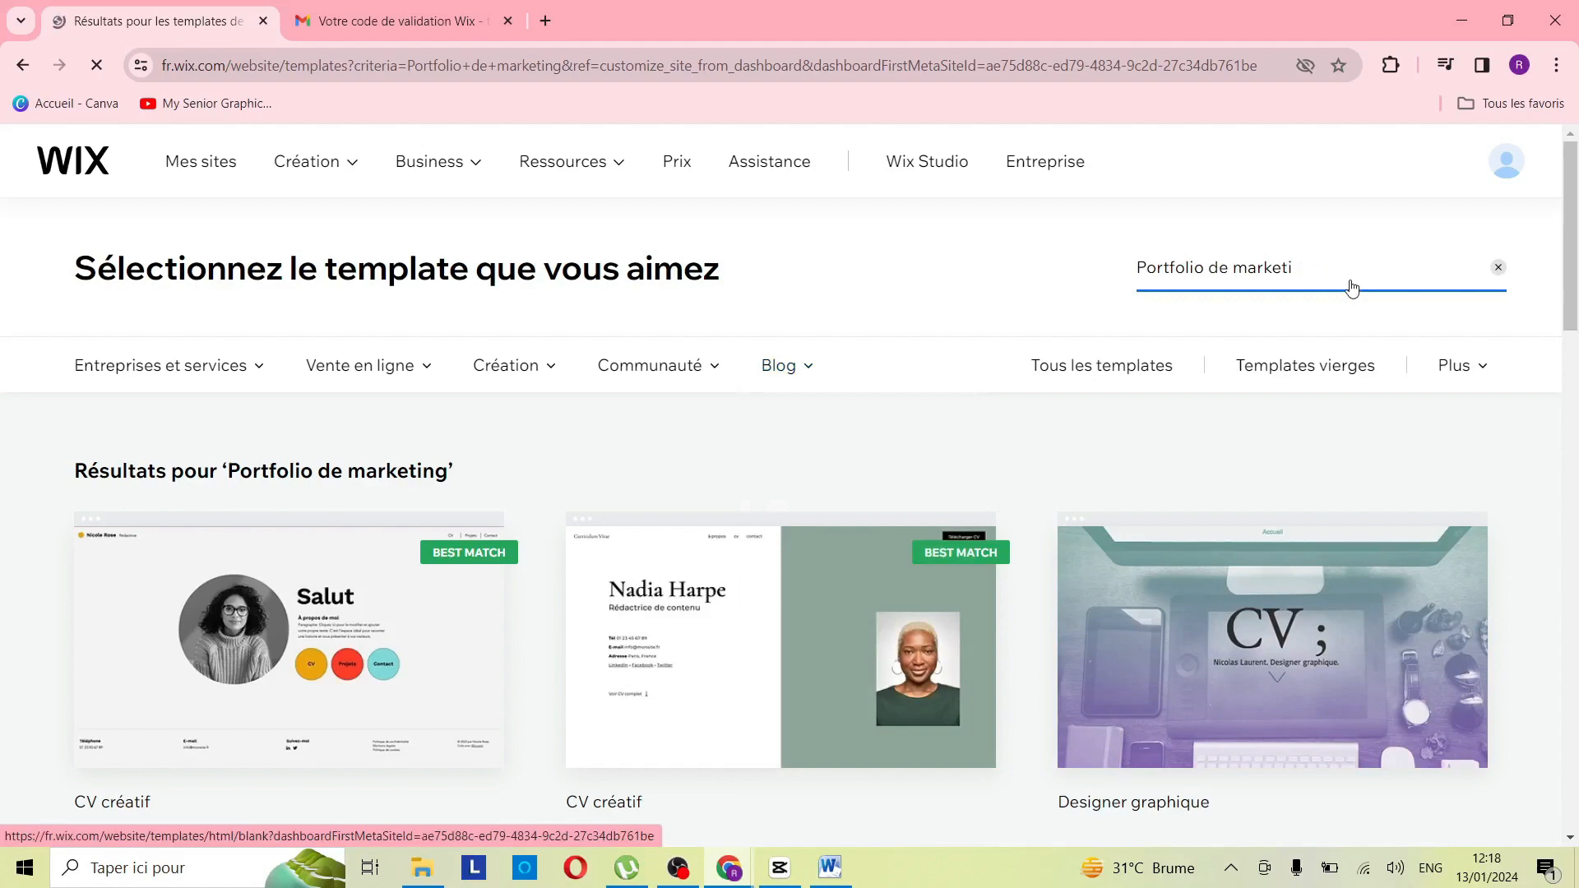
pyautogui.scroll(-5, 876, 496)
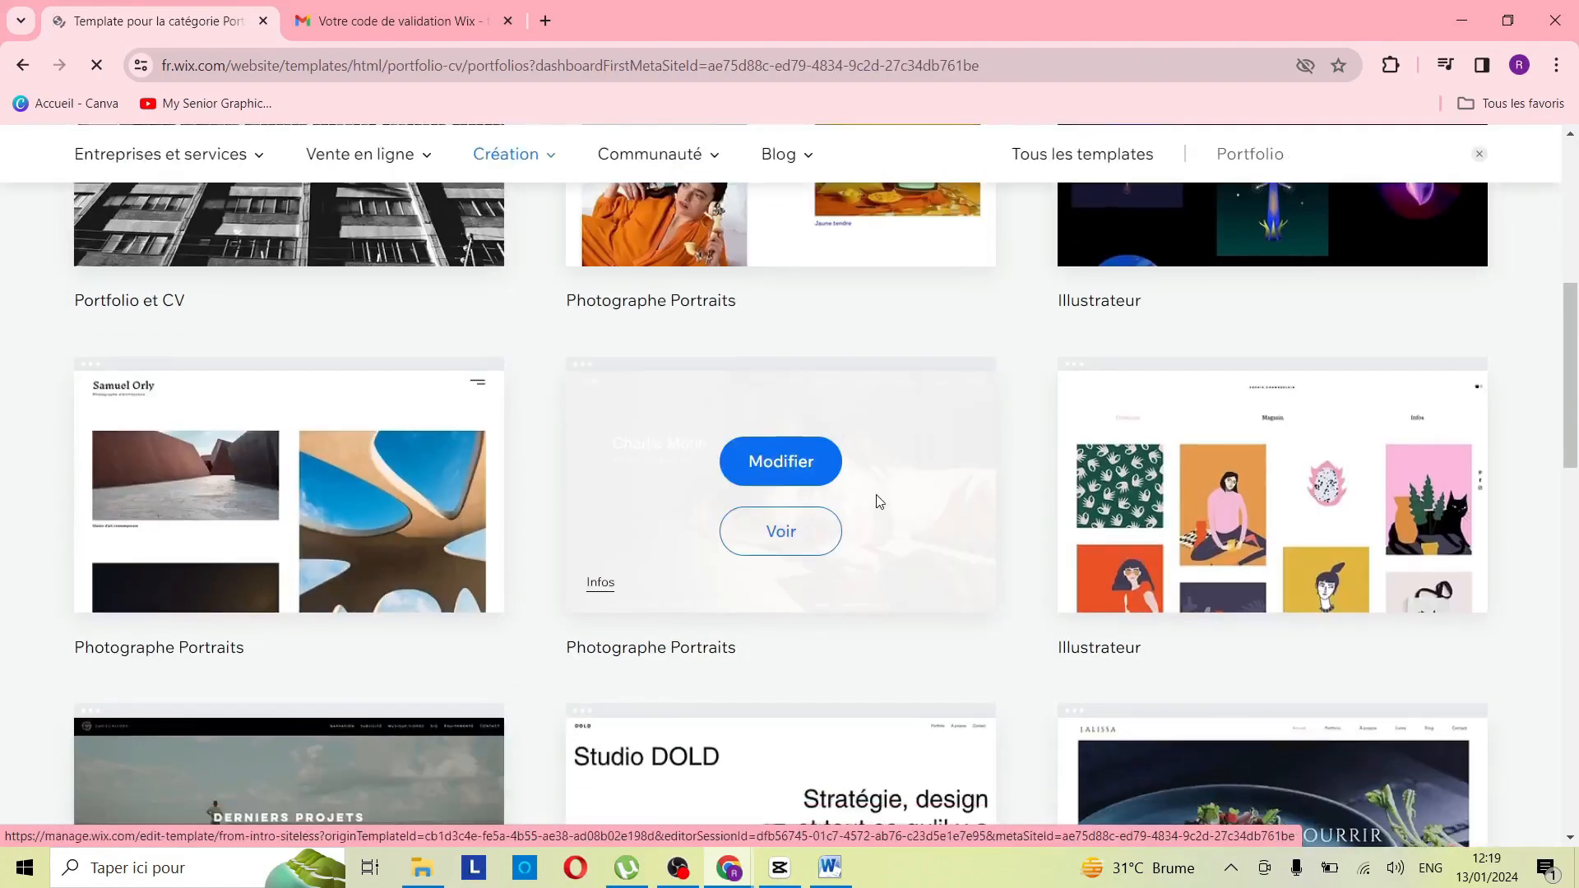
pyautogui.scroll(-6, 879, 502)
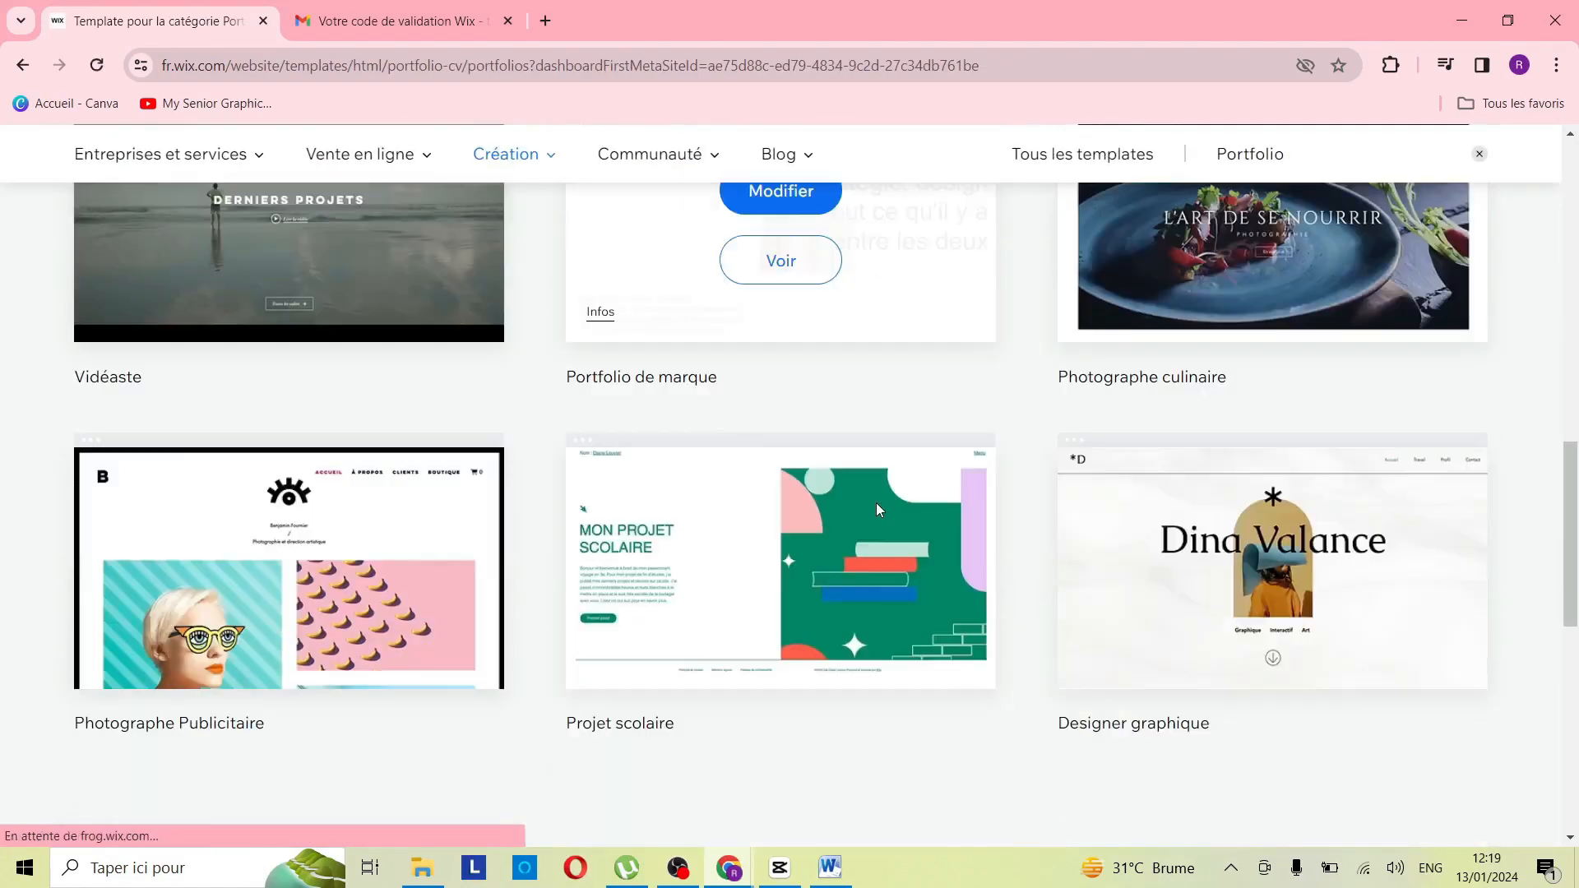
pyautogui.scroll(10, 875, 501)
pyautogui.scroll(-5, 876, 501)
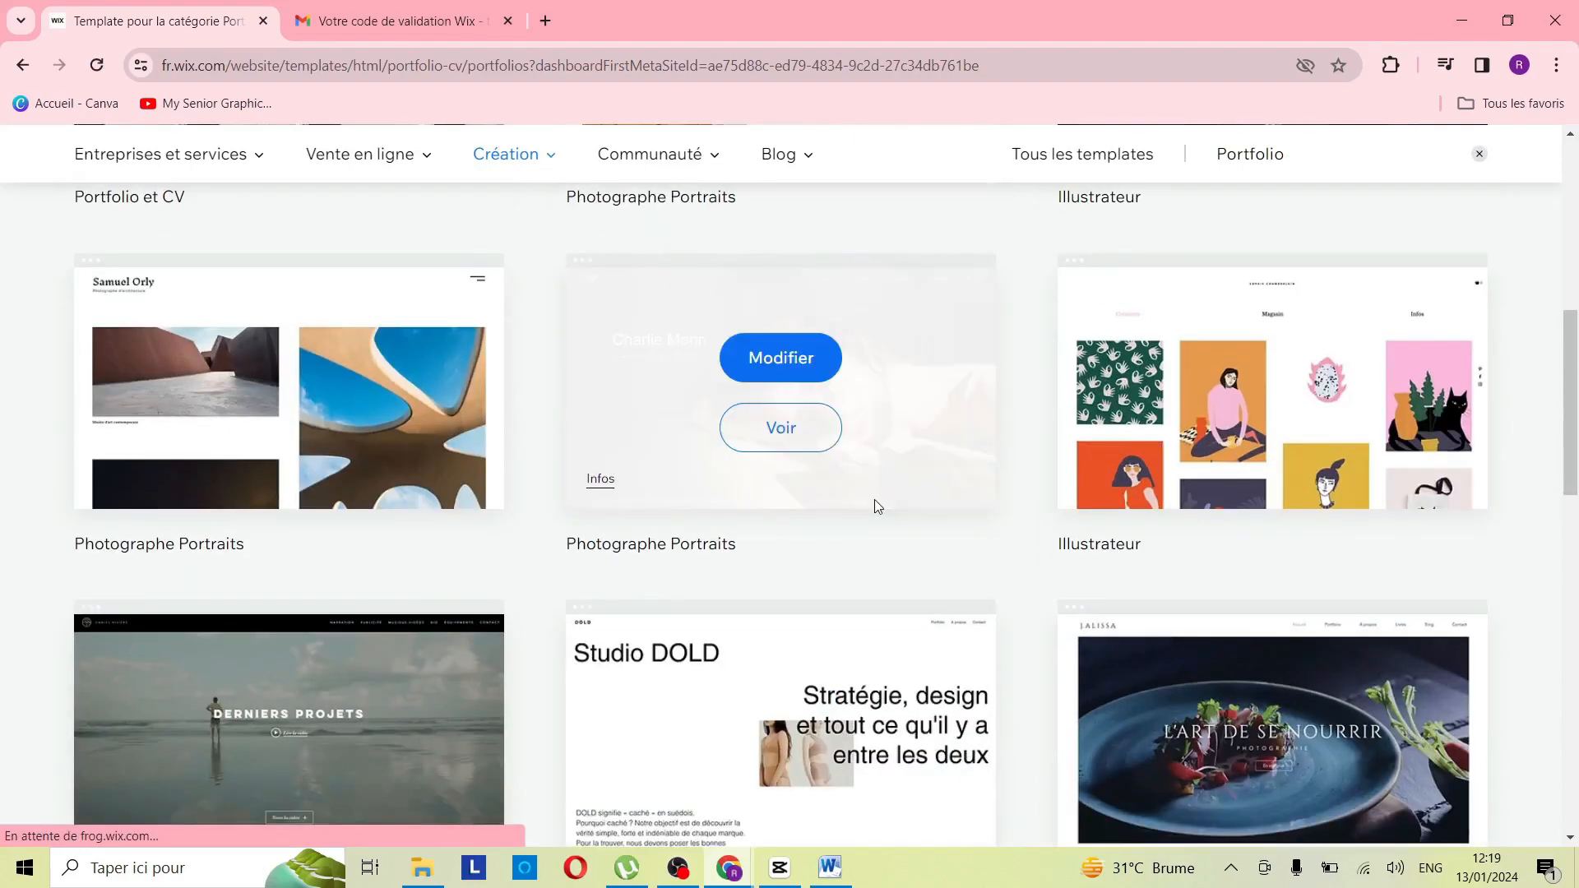
pyautogui.scroll(-5, 946, 465)
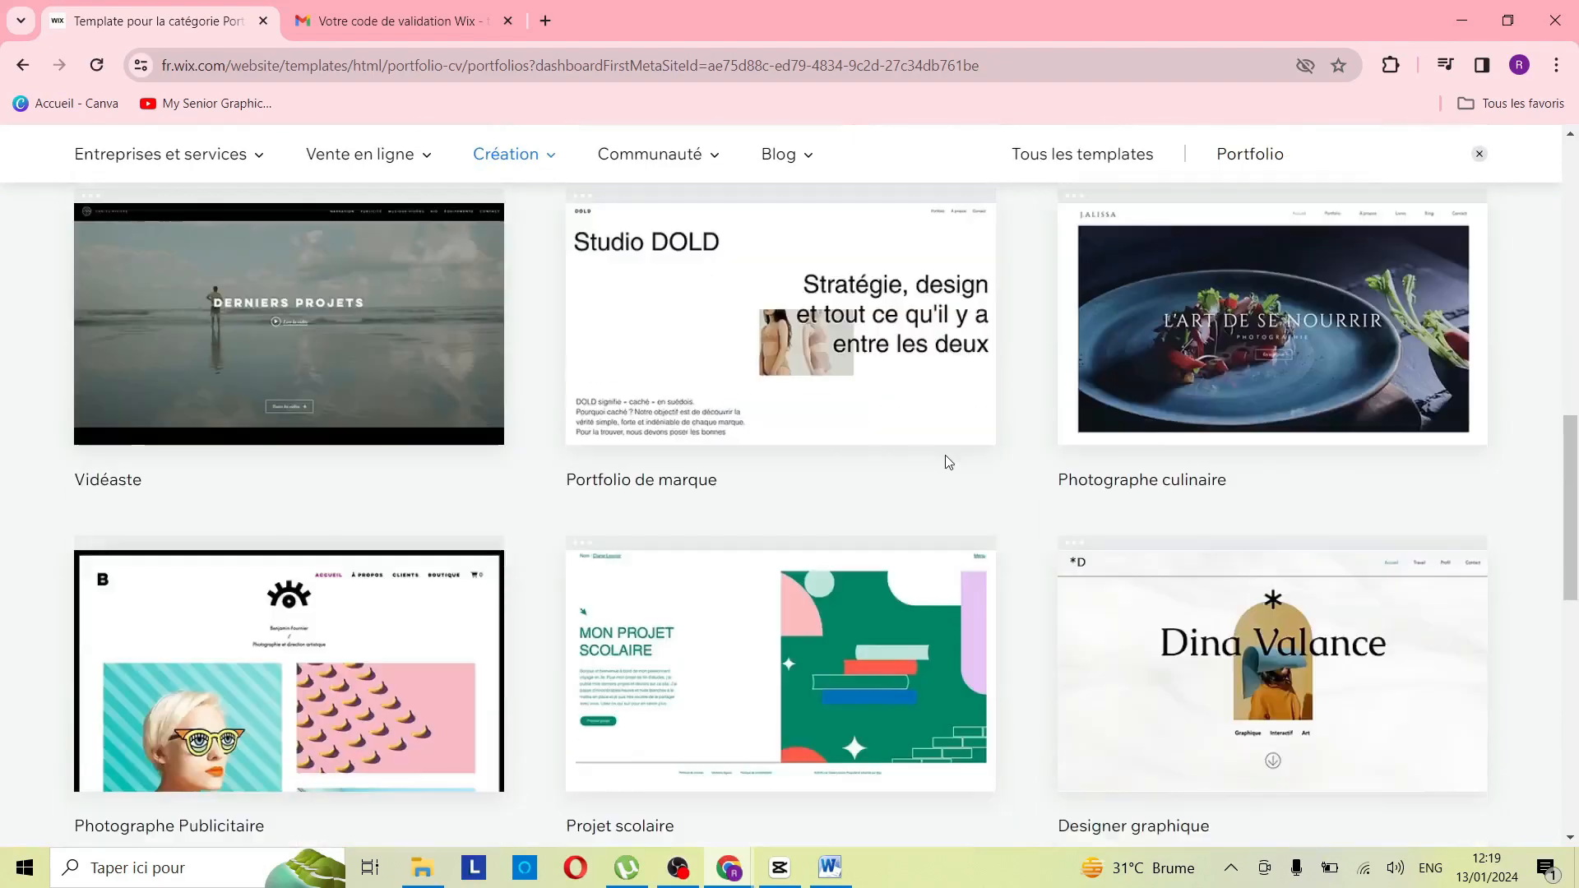
pyautogui.scroll(-5, 949, 462)
pyautogui.scroll(5, 948, 458)
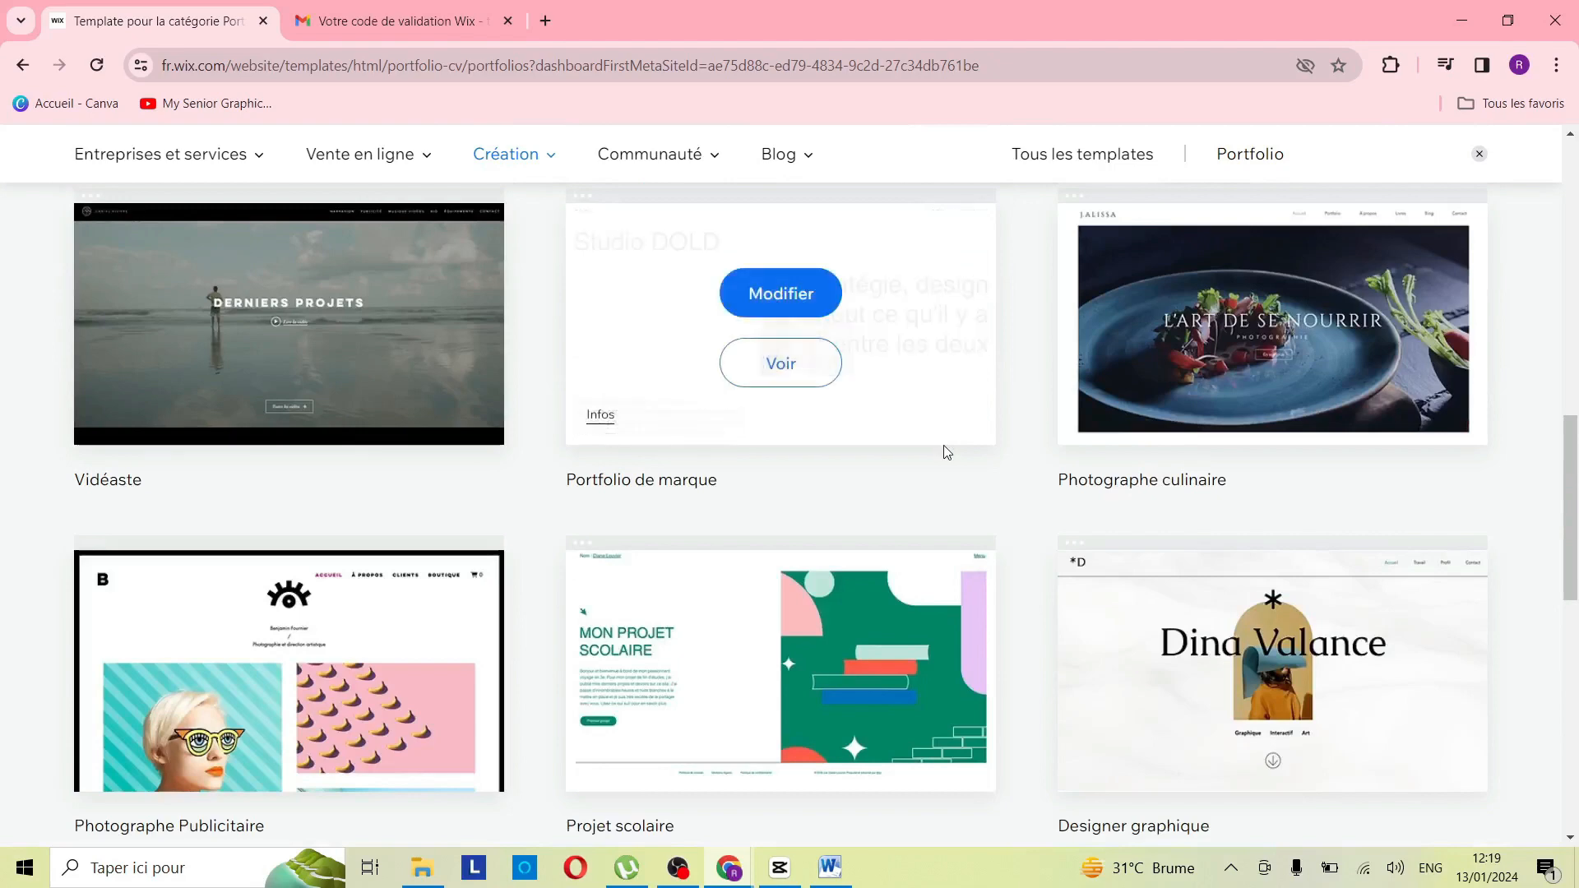
pyautogui.moveTo(1573, 457); pyautogui.dragTo(1290, 563)
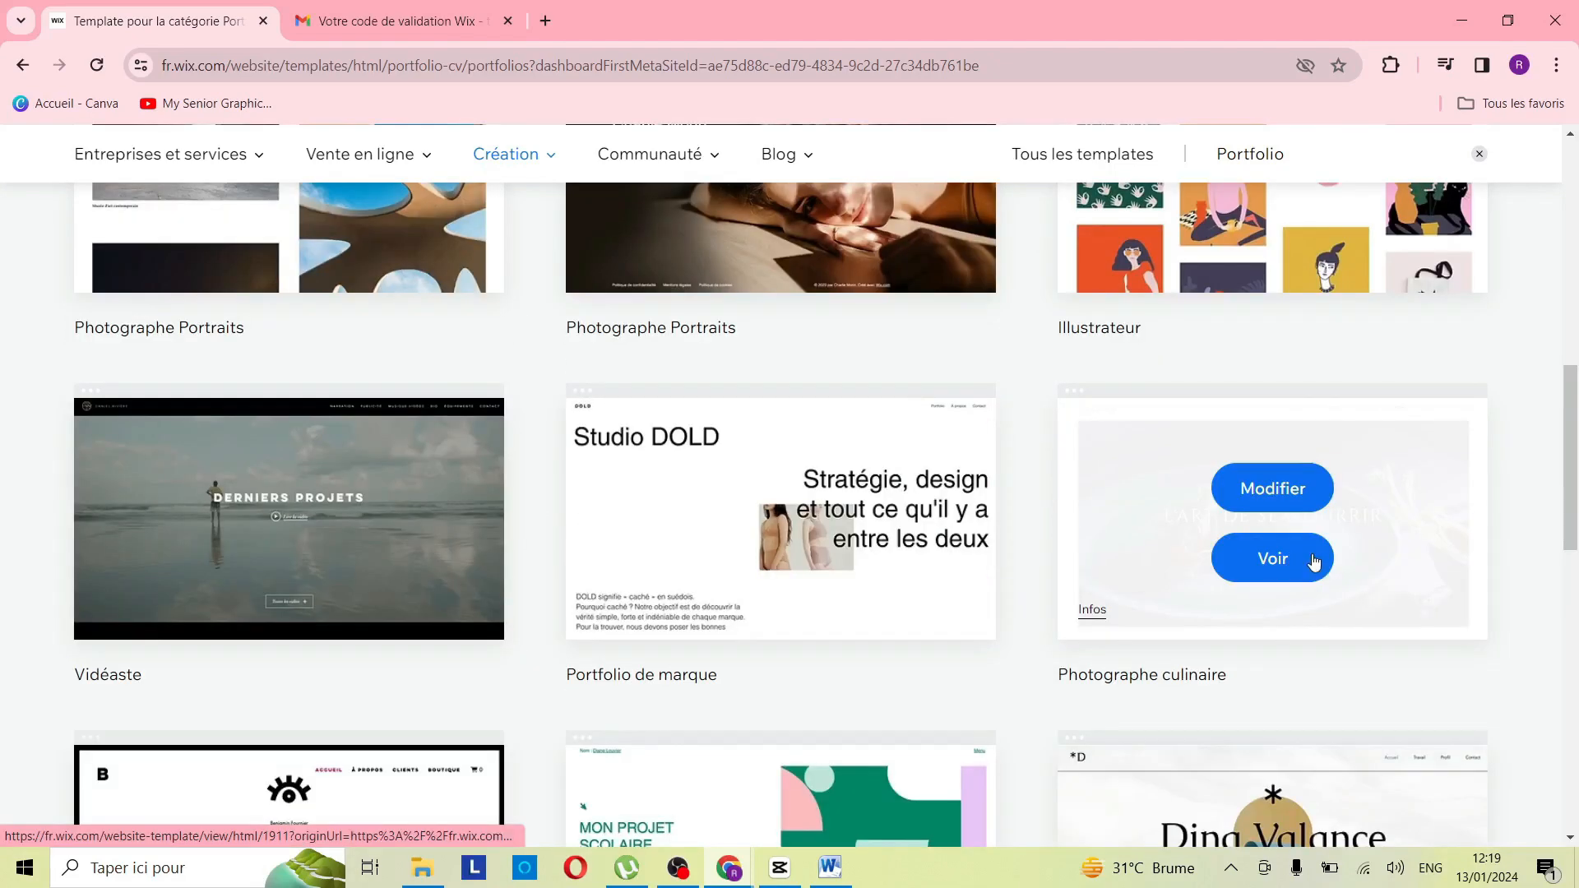
pyautogui.moveTo(1577, 494)
pyautogui.mouseDown()
pyautogui.moveTo(1574, 539)
pyautogui.moveTo(1575, 516)
pyautogui.mouseUp()
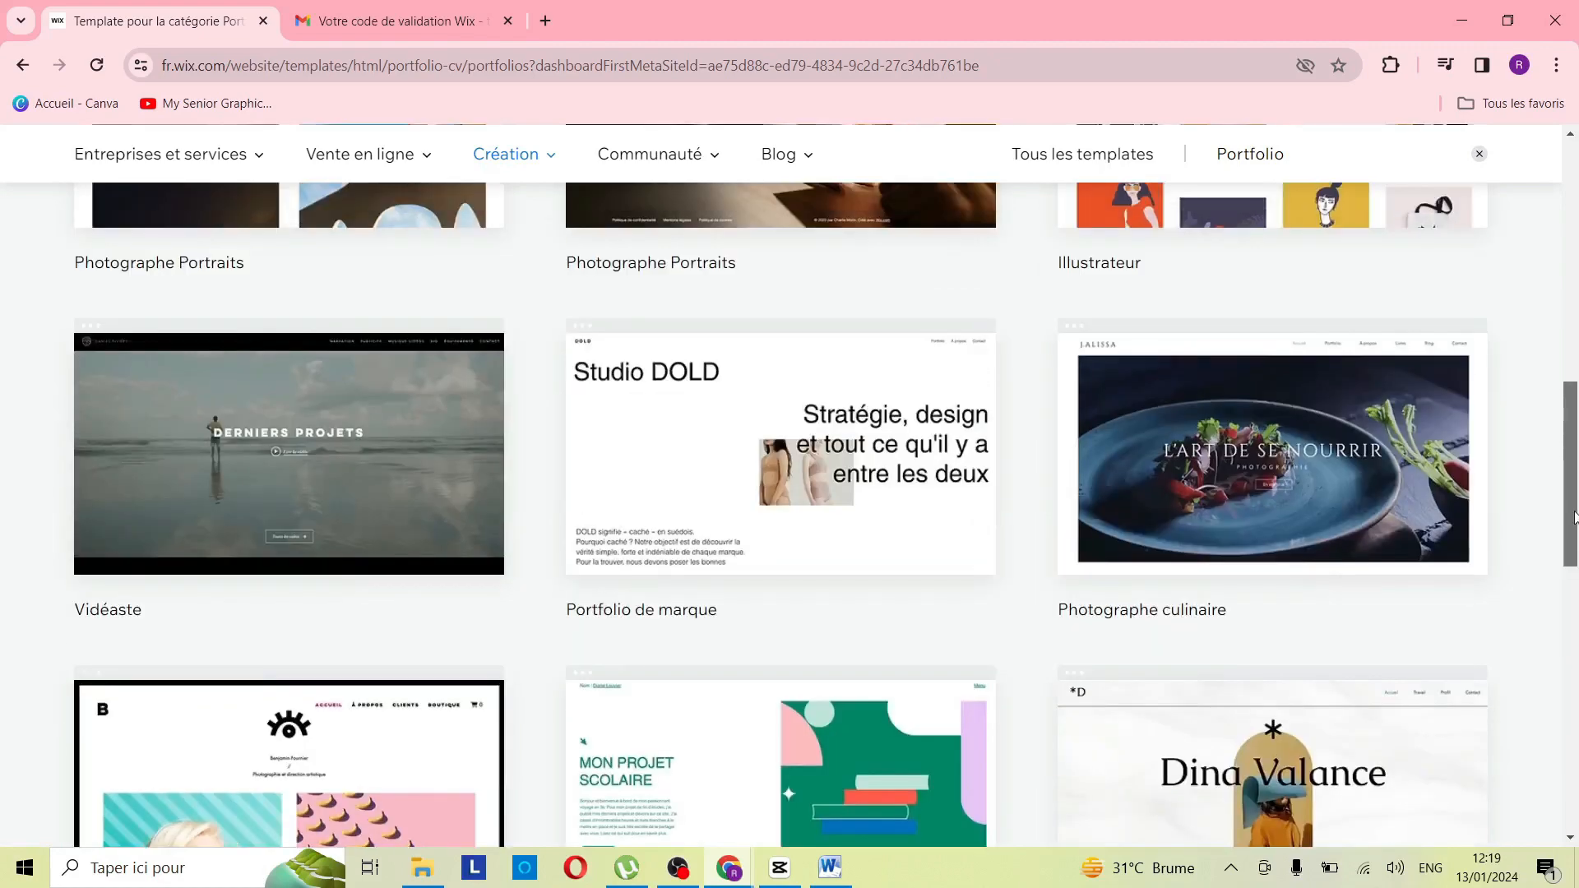
# Preview the Photographe culinaire template and examine its home page and Portfolio page.
pyautogui.moveTo(1352, 516)
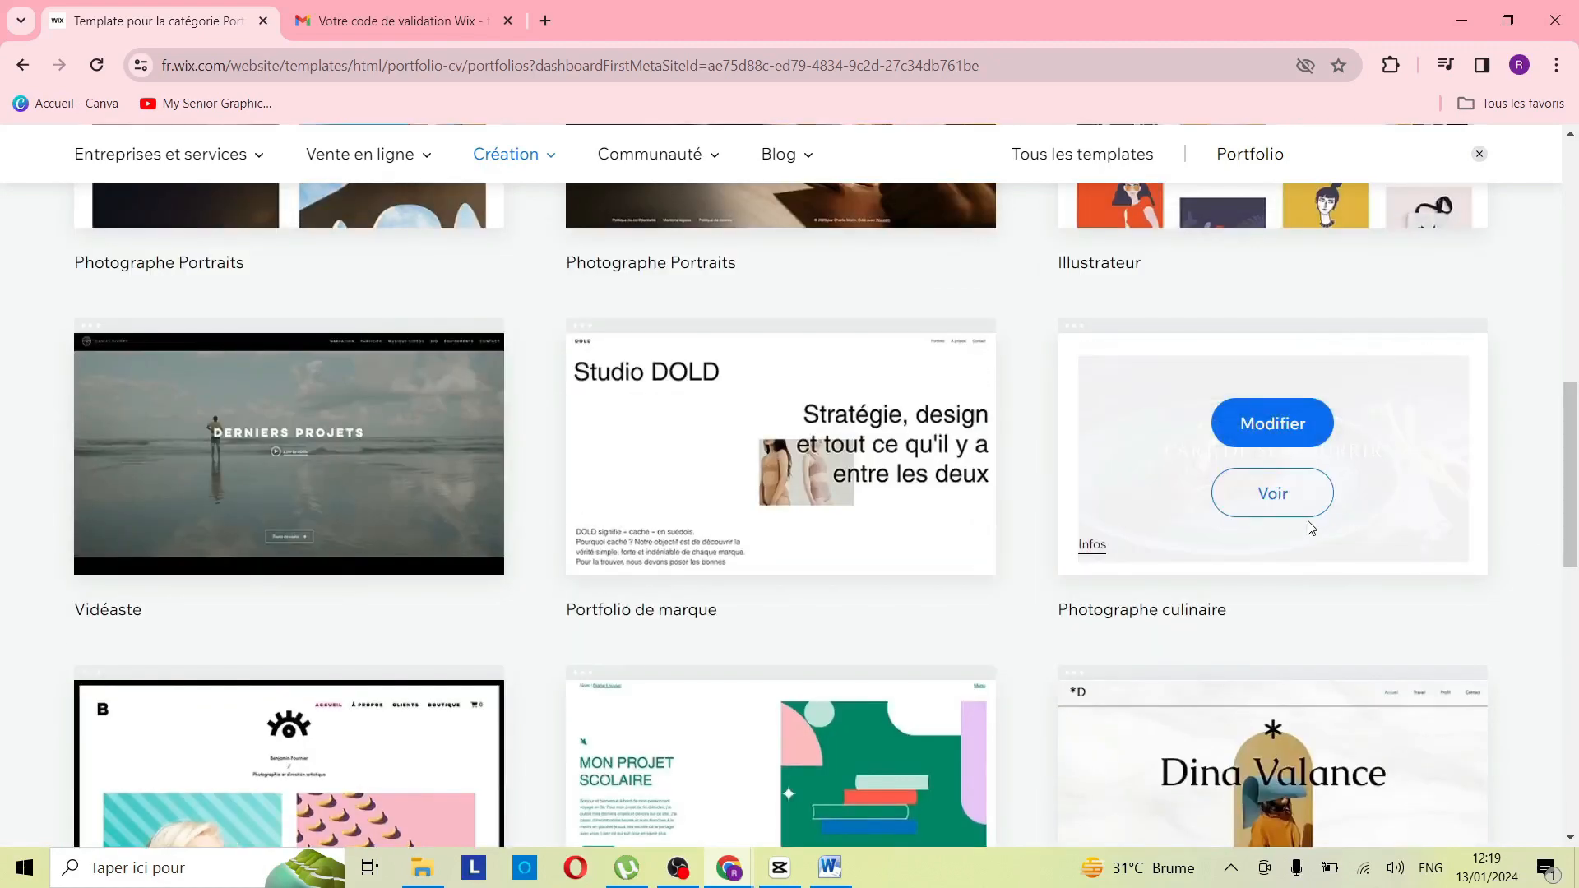
pyautogui.click(1320, 500)
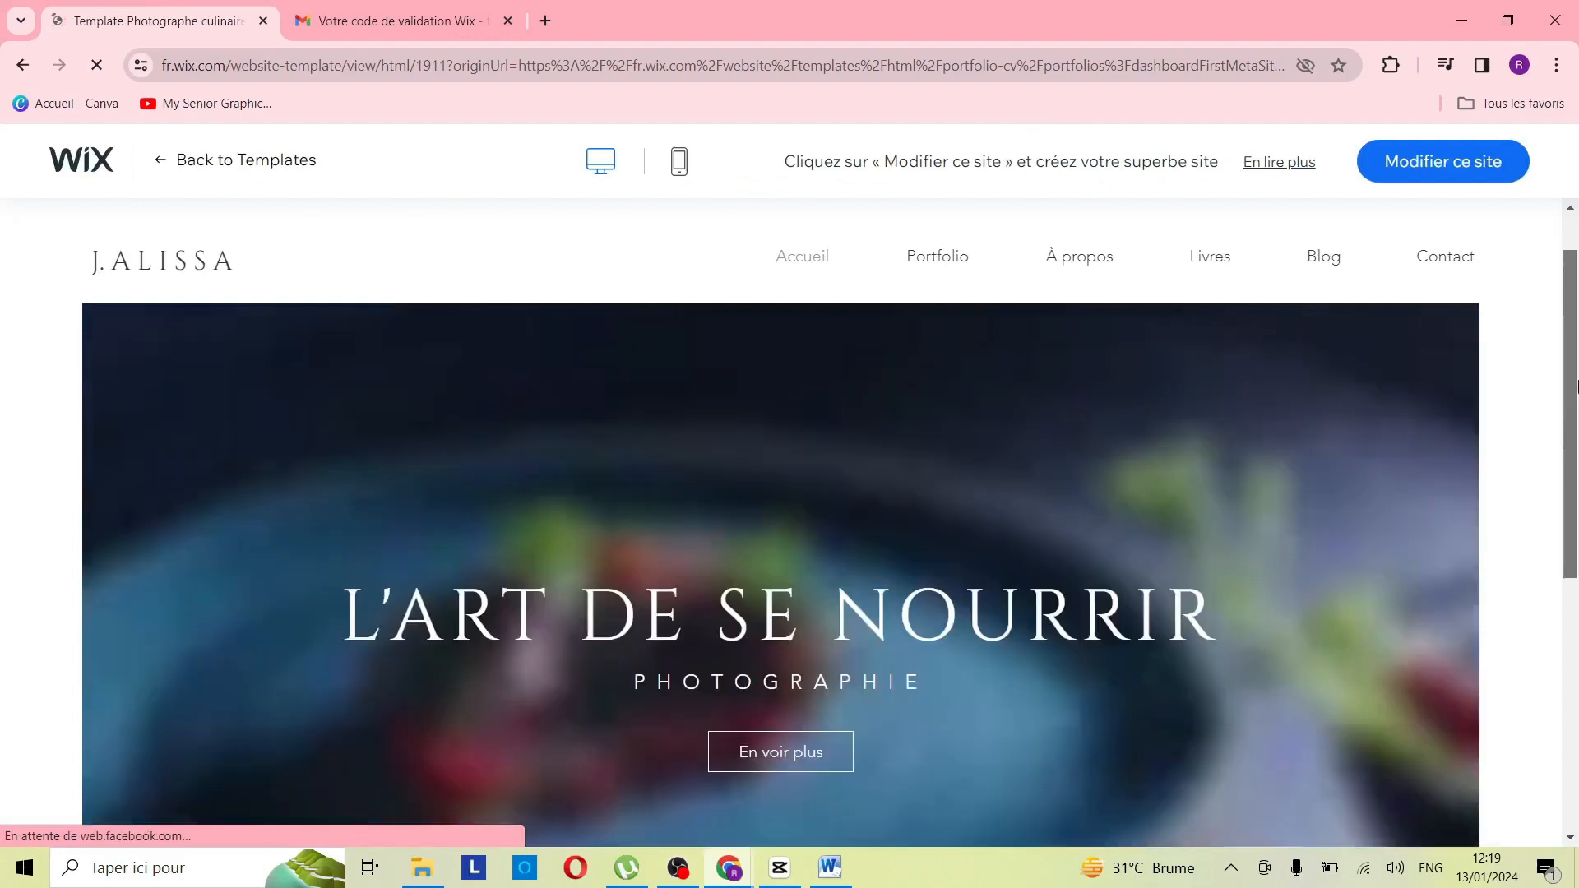
pyautogui.moveTo(1578, 387)
pyautogui.mouseDown()
pyautogui.moveTo(1577, 523)
pyautogui.moveTo(1572, 410)
pyautogui.mouseUp()
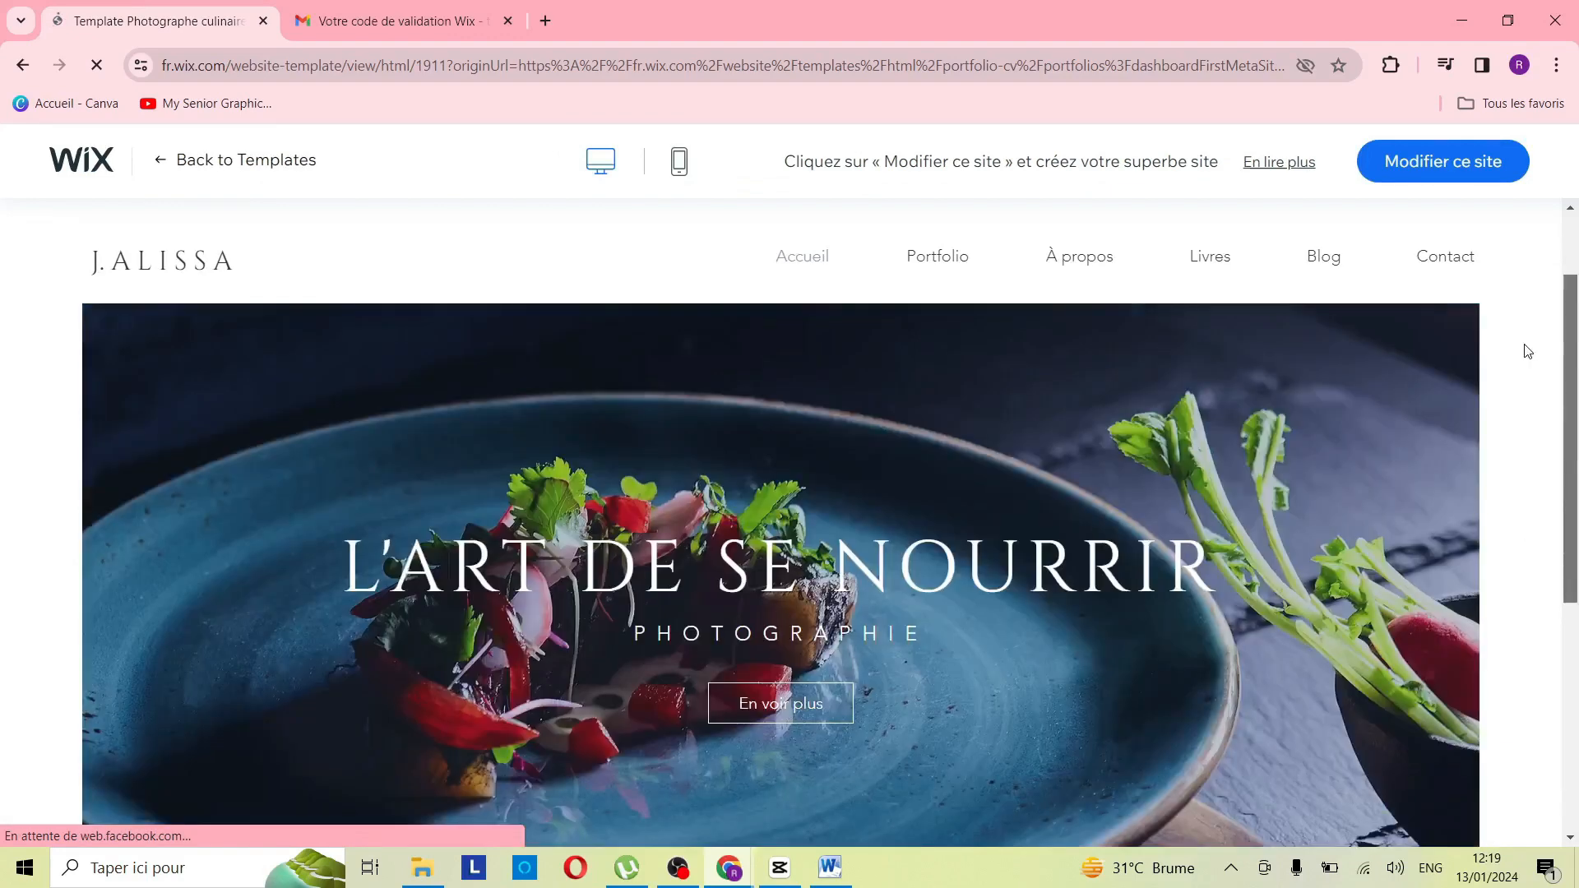
pyautogui.scroll(-2, 1463, 366)
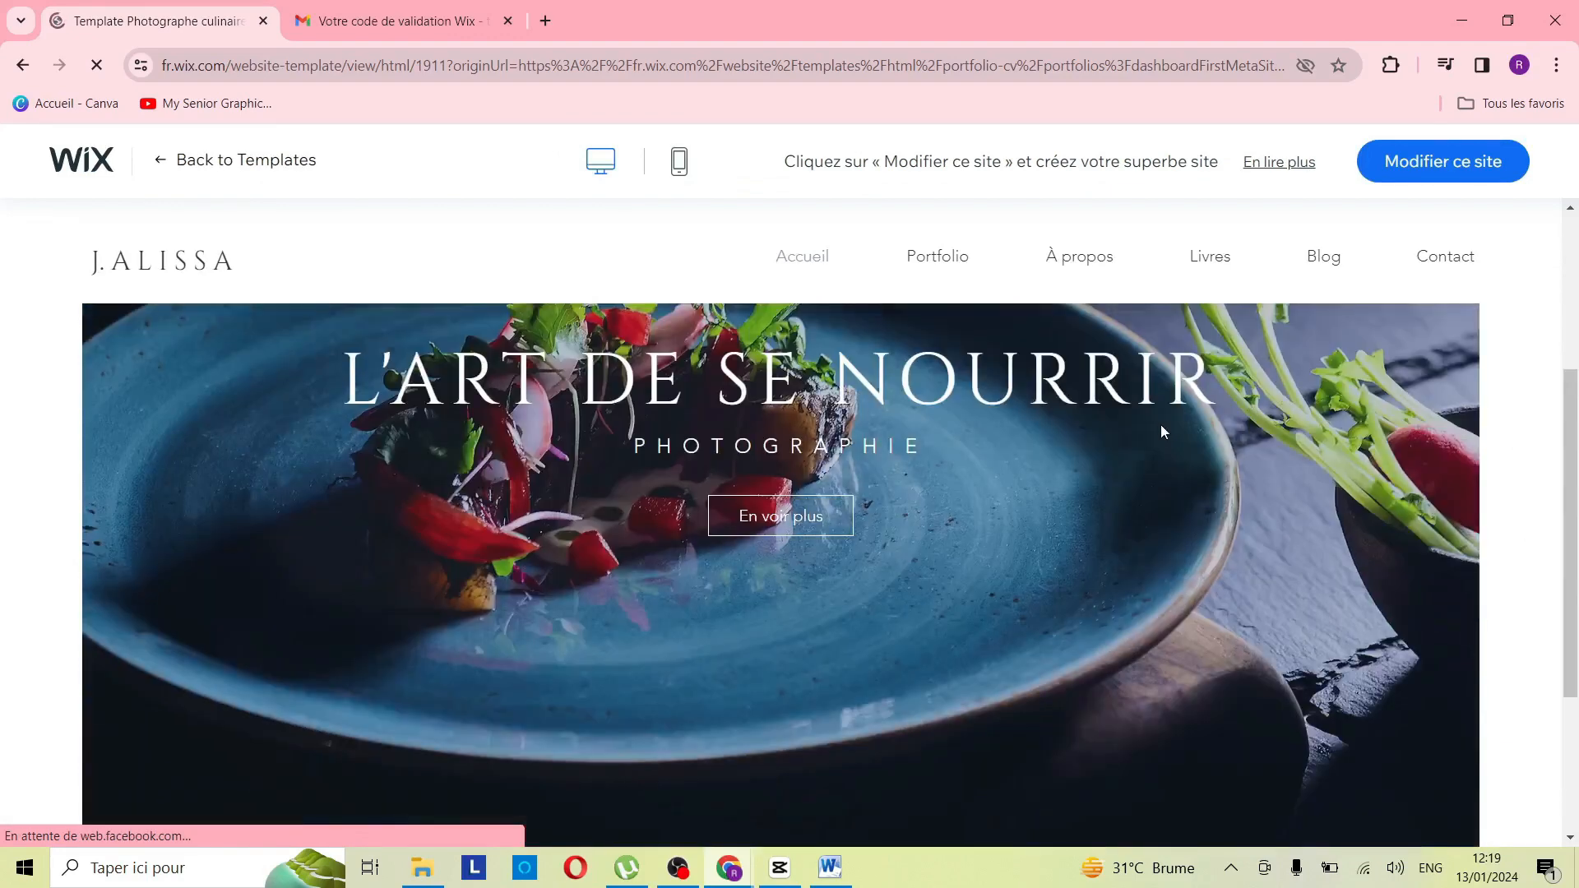
pyautogui.click(836, 527)
pyautogui.scroll(-5, 870, 542)
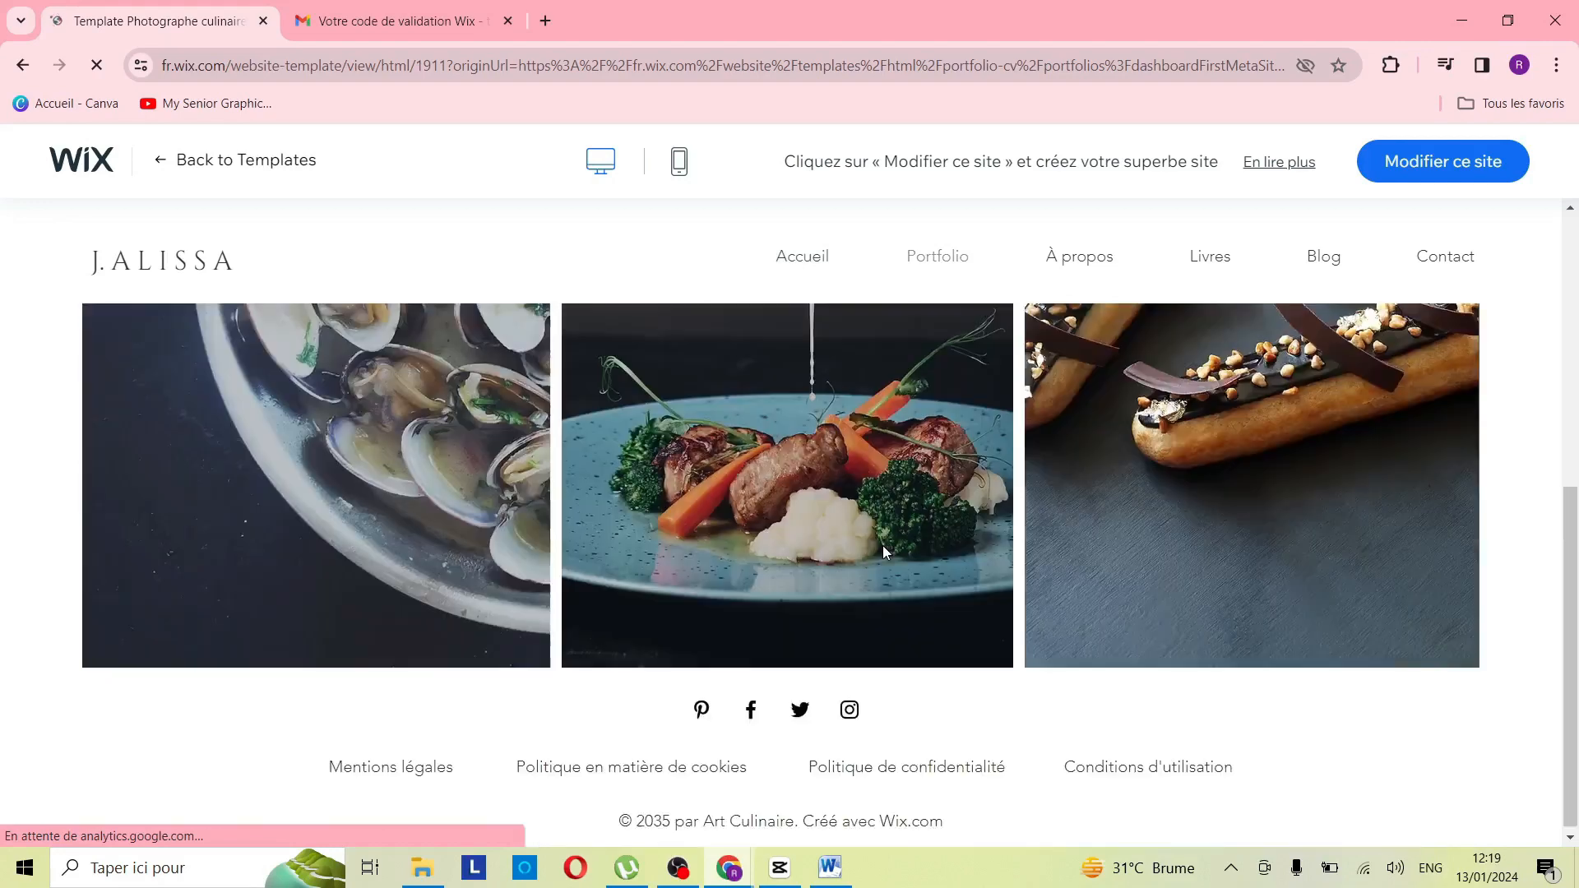
pyautogui.scroll(1, 882, 546)
pyautogui.scroll(5, 882, 545)
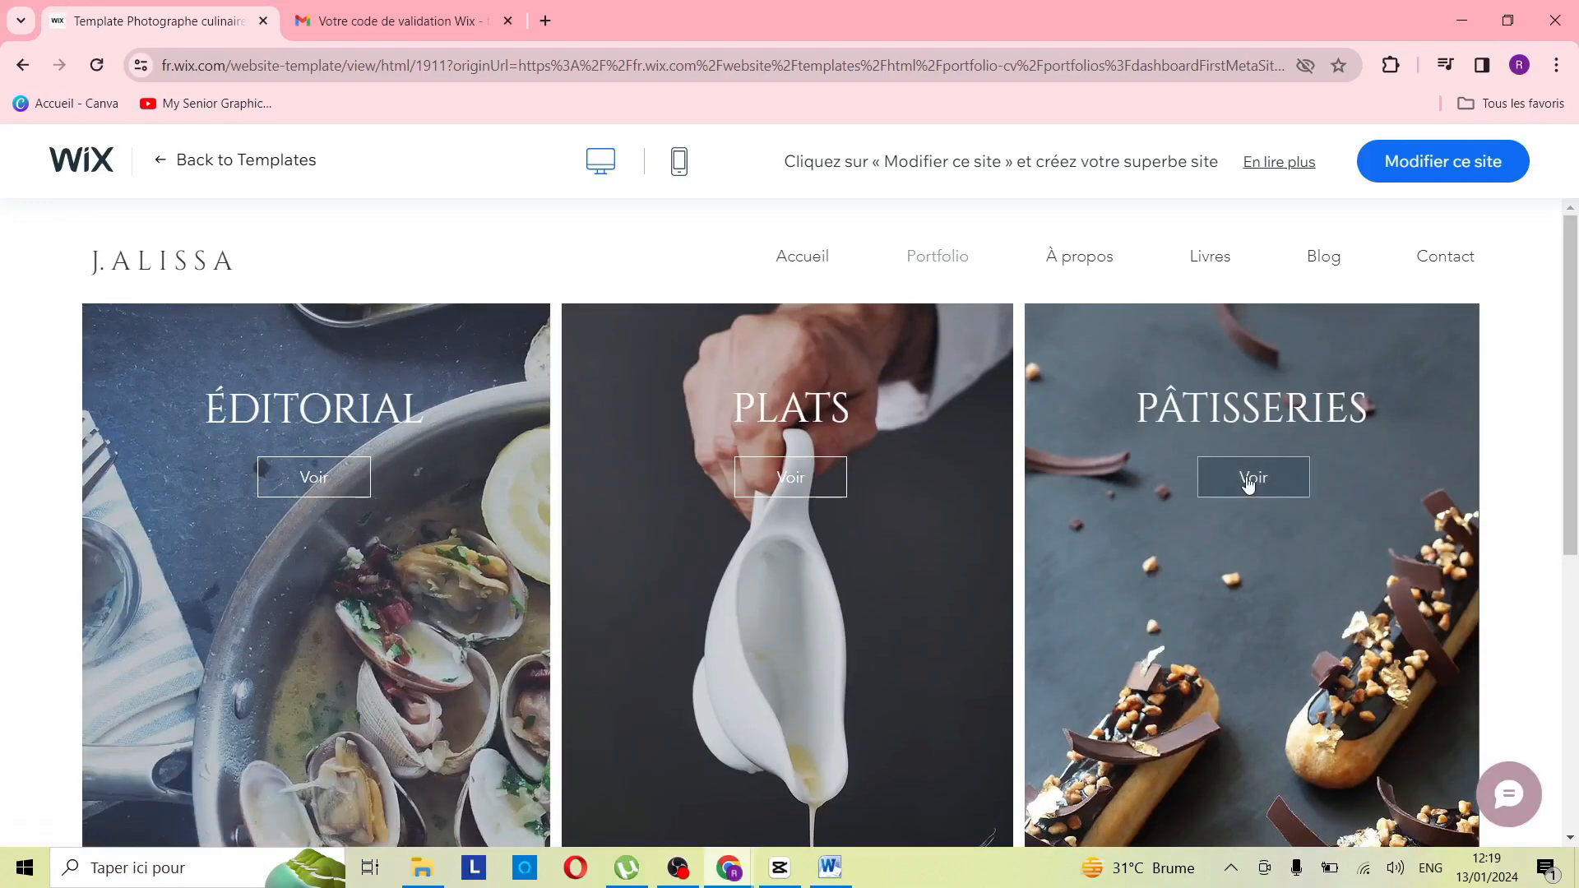
pyautogui.moveTo(1577, 442); pyautogui.dragTo(1577, 479)
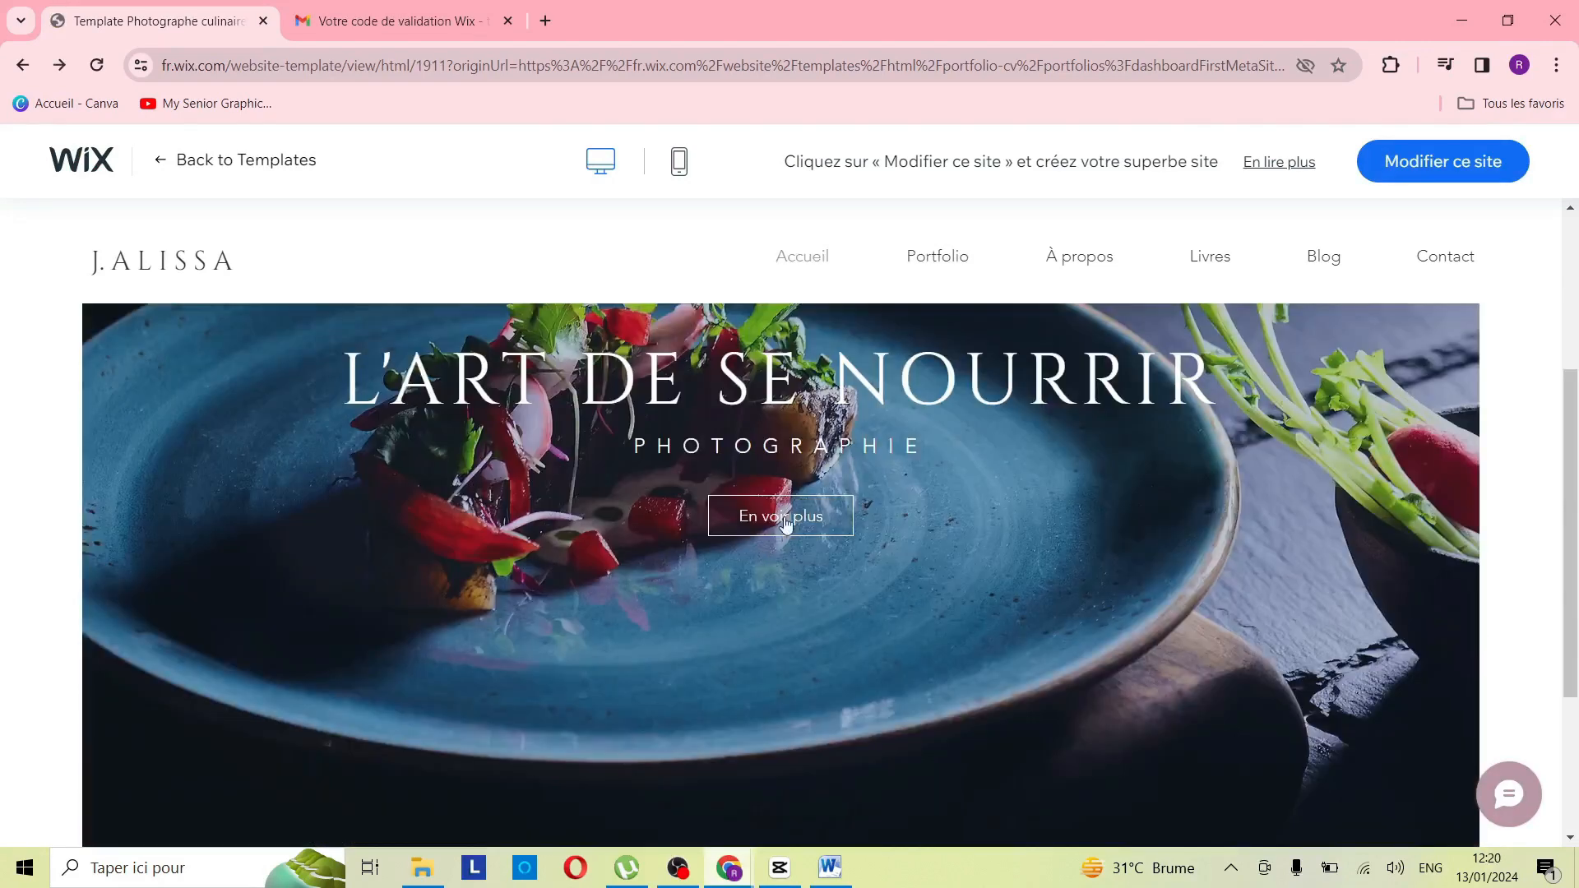
pyautogui.scroll(2, 791, 524)
pyautogui.scroll(-3, 791, 524)
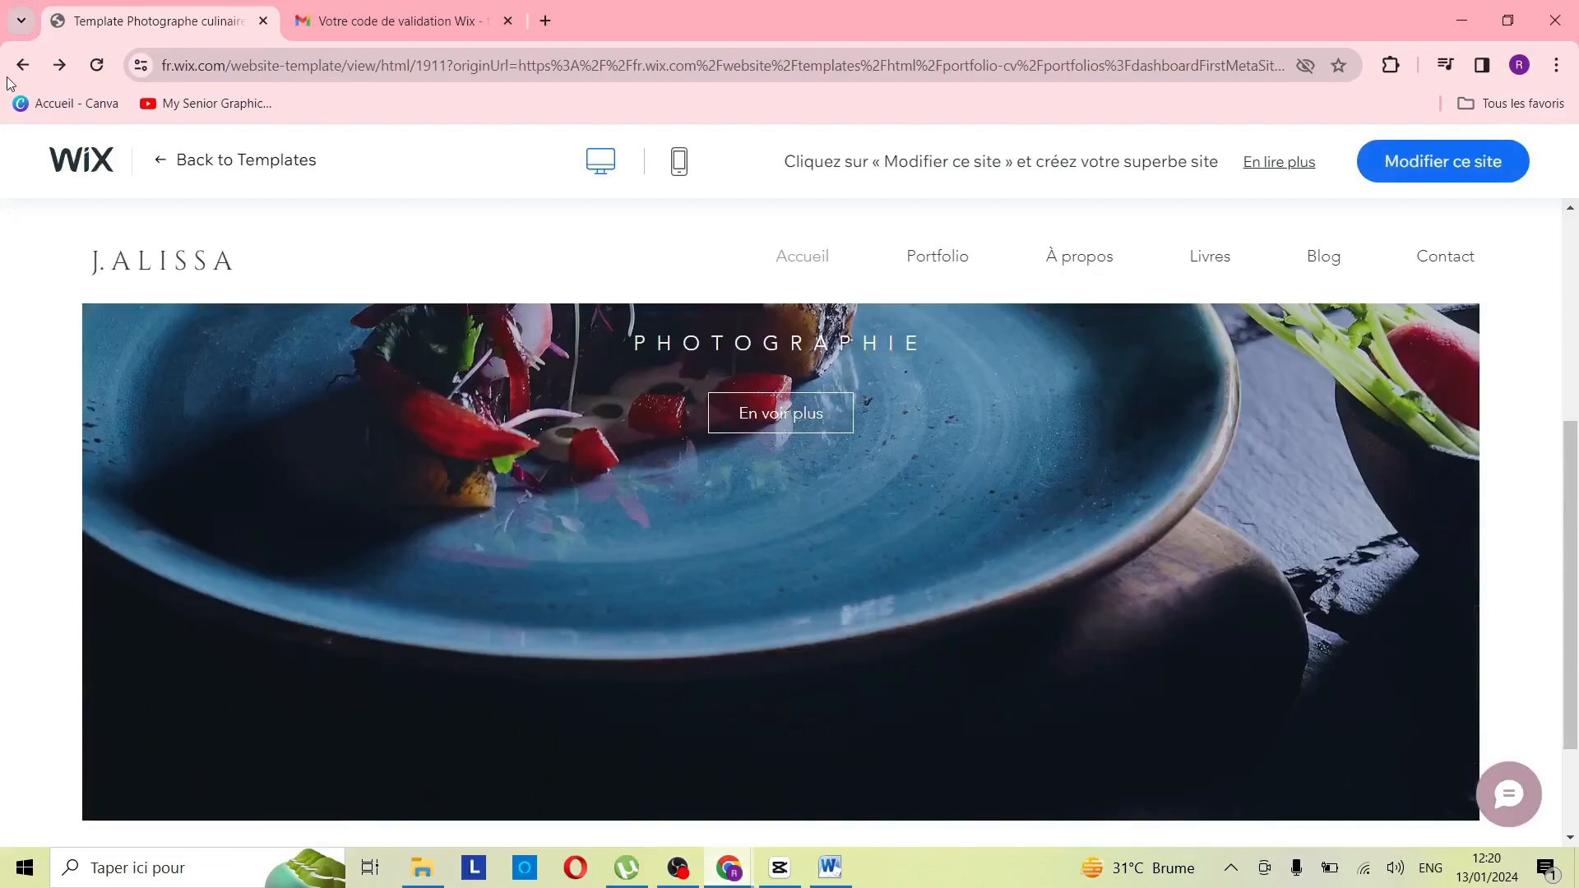
# Return to the portfolio templates and go to page 4 of the list.
pyautogui.click(262, 155)
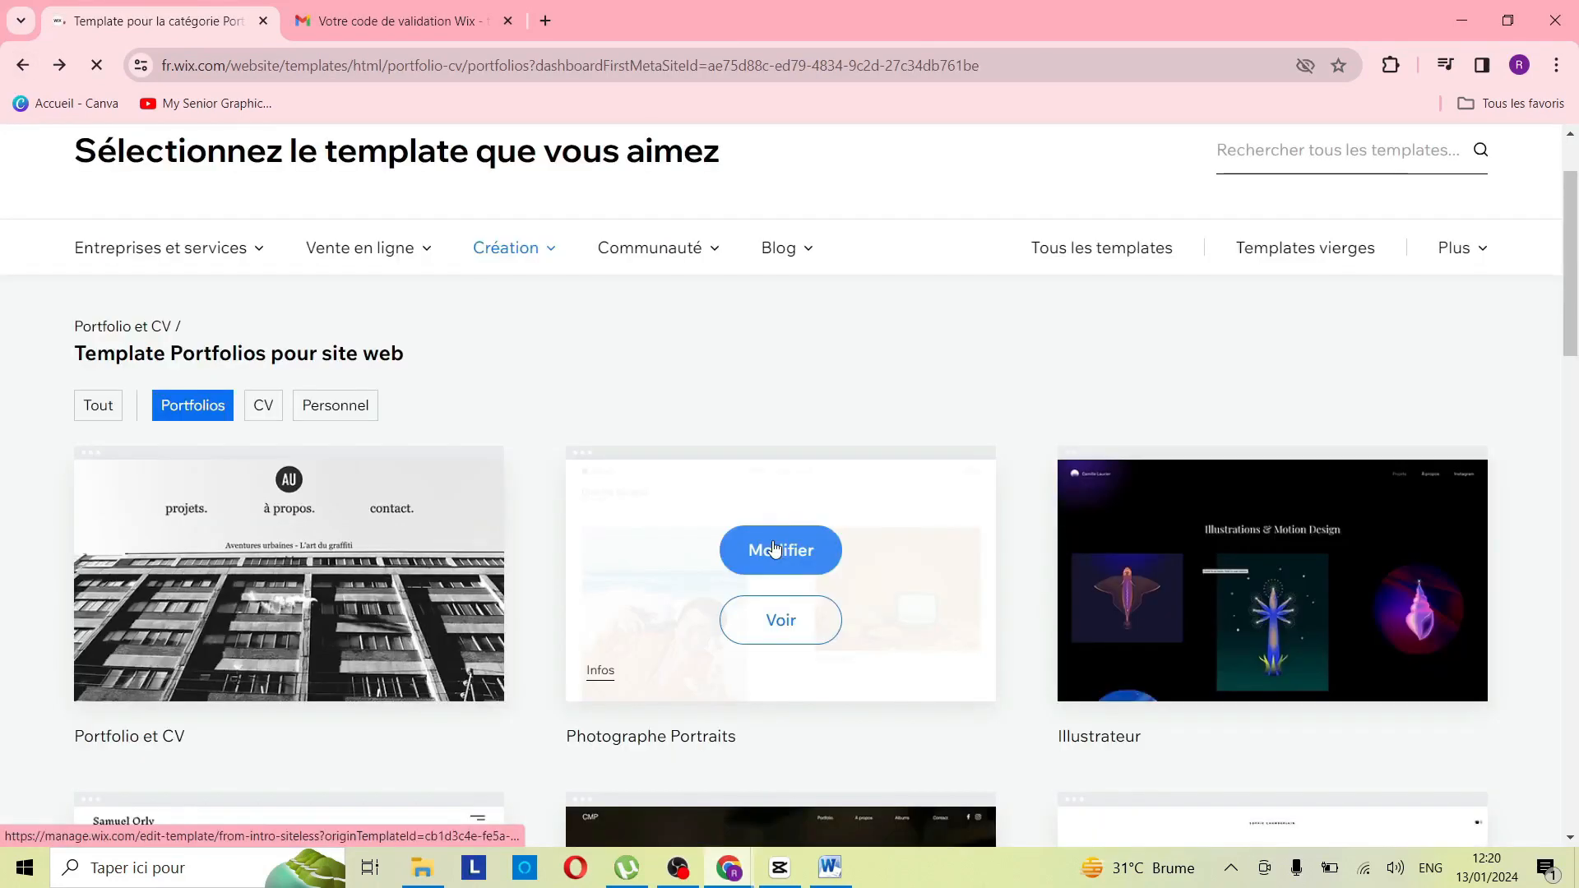
pyautogui.scroll(-8, 1028, 523)
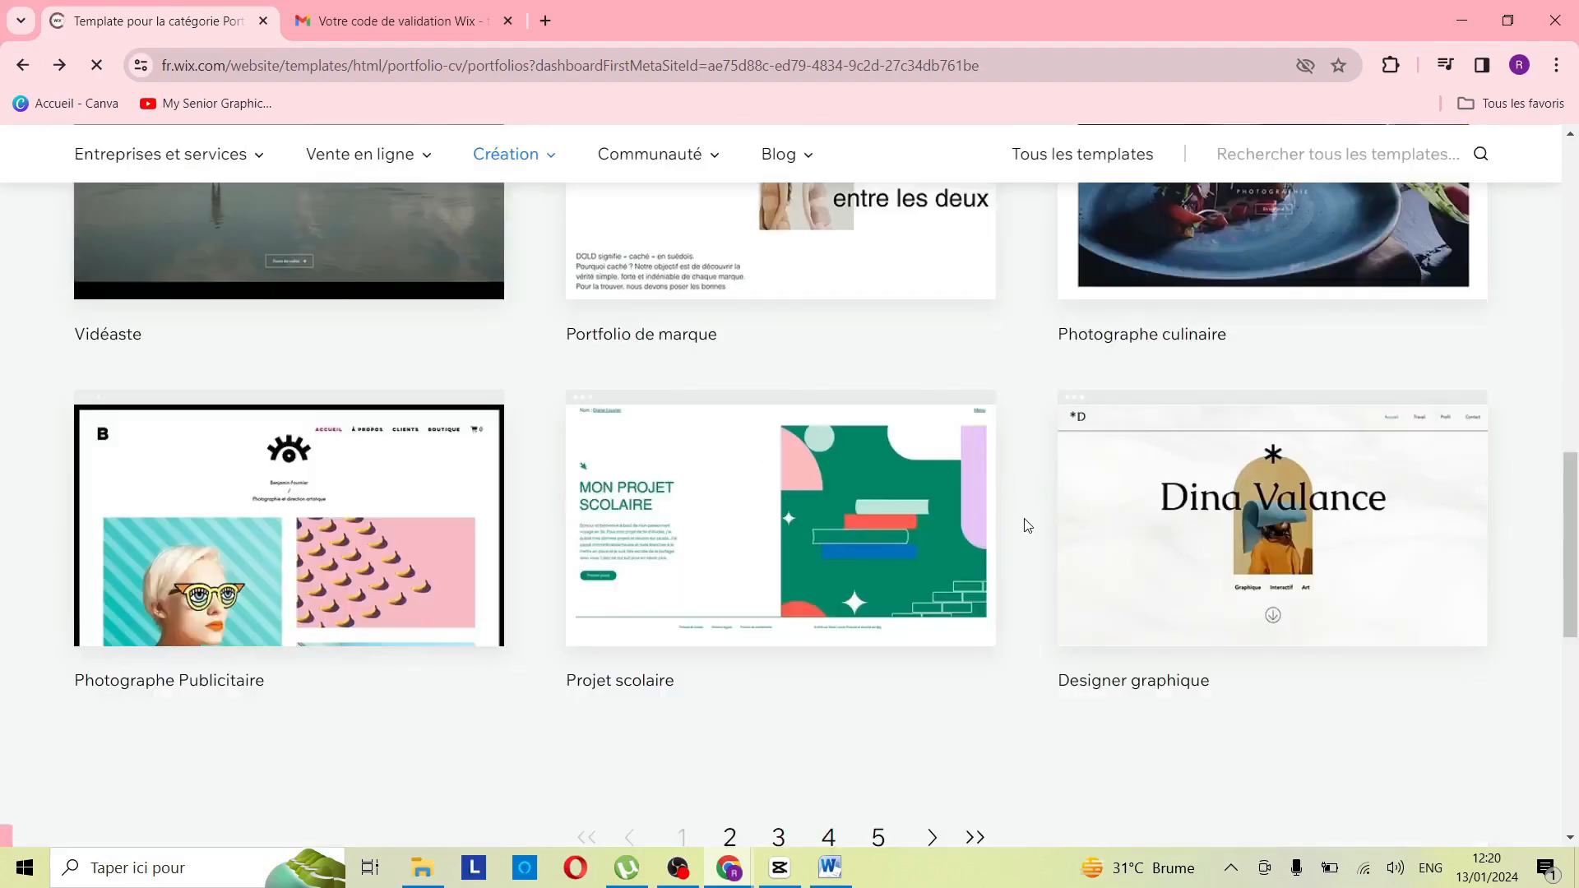
pyautogui.scroll(12, 1028, 524)
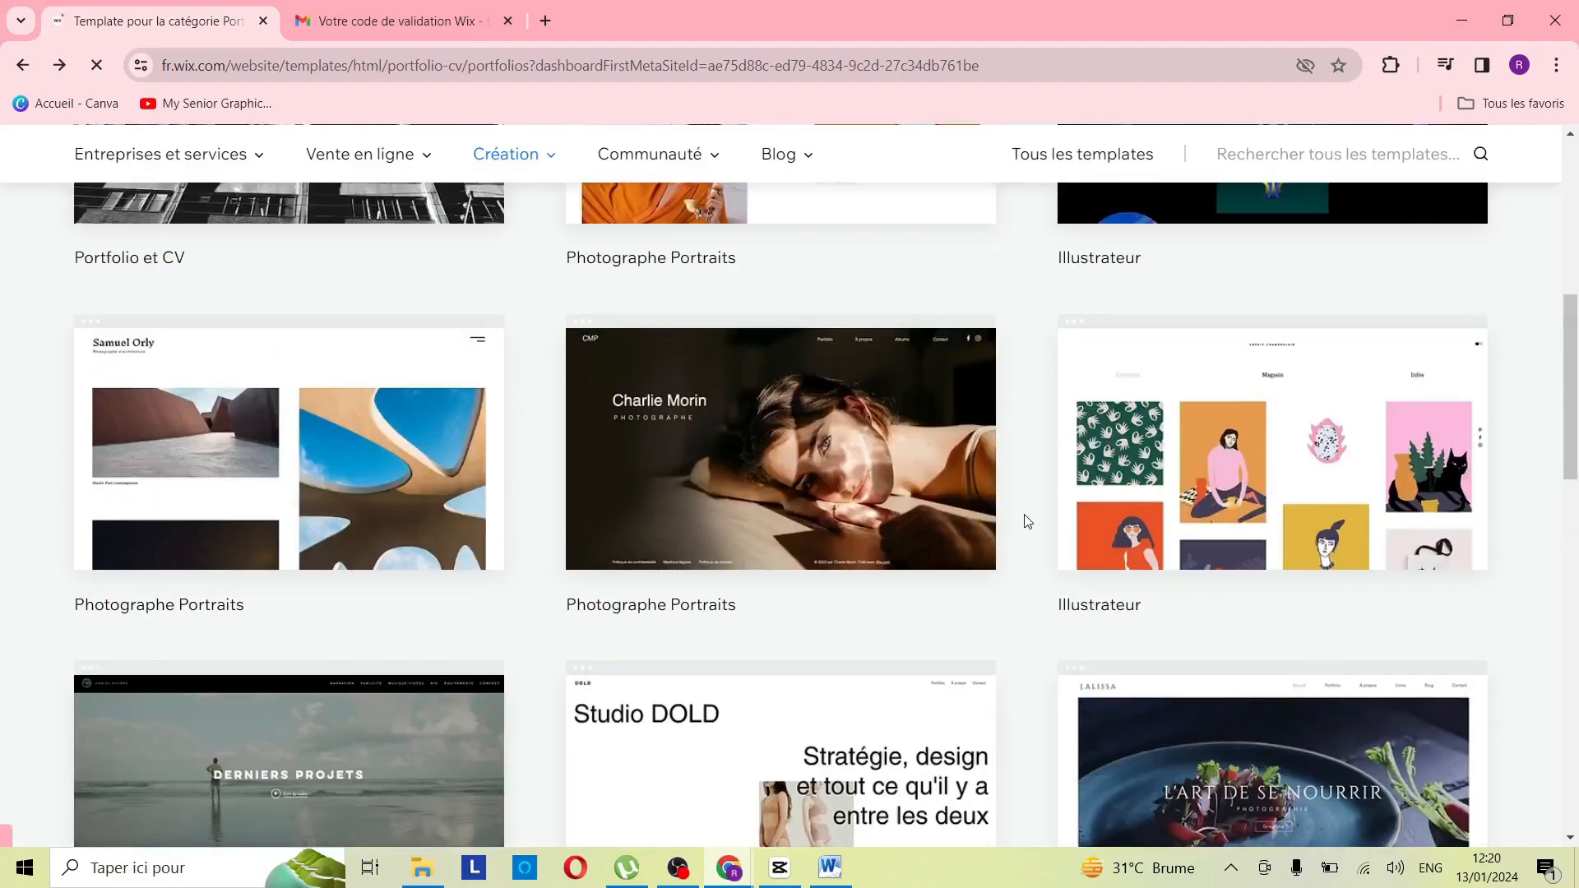
pyautogui.scroll(-10, 1028, 521)
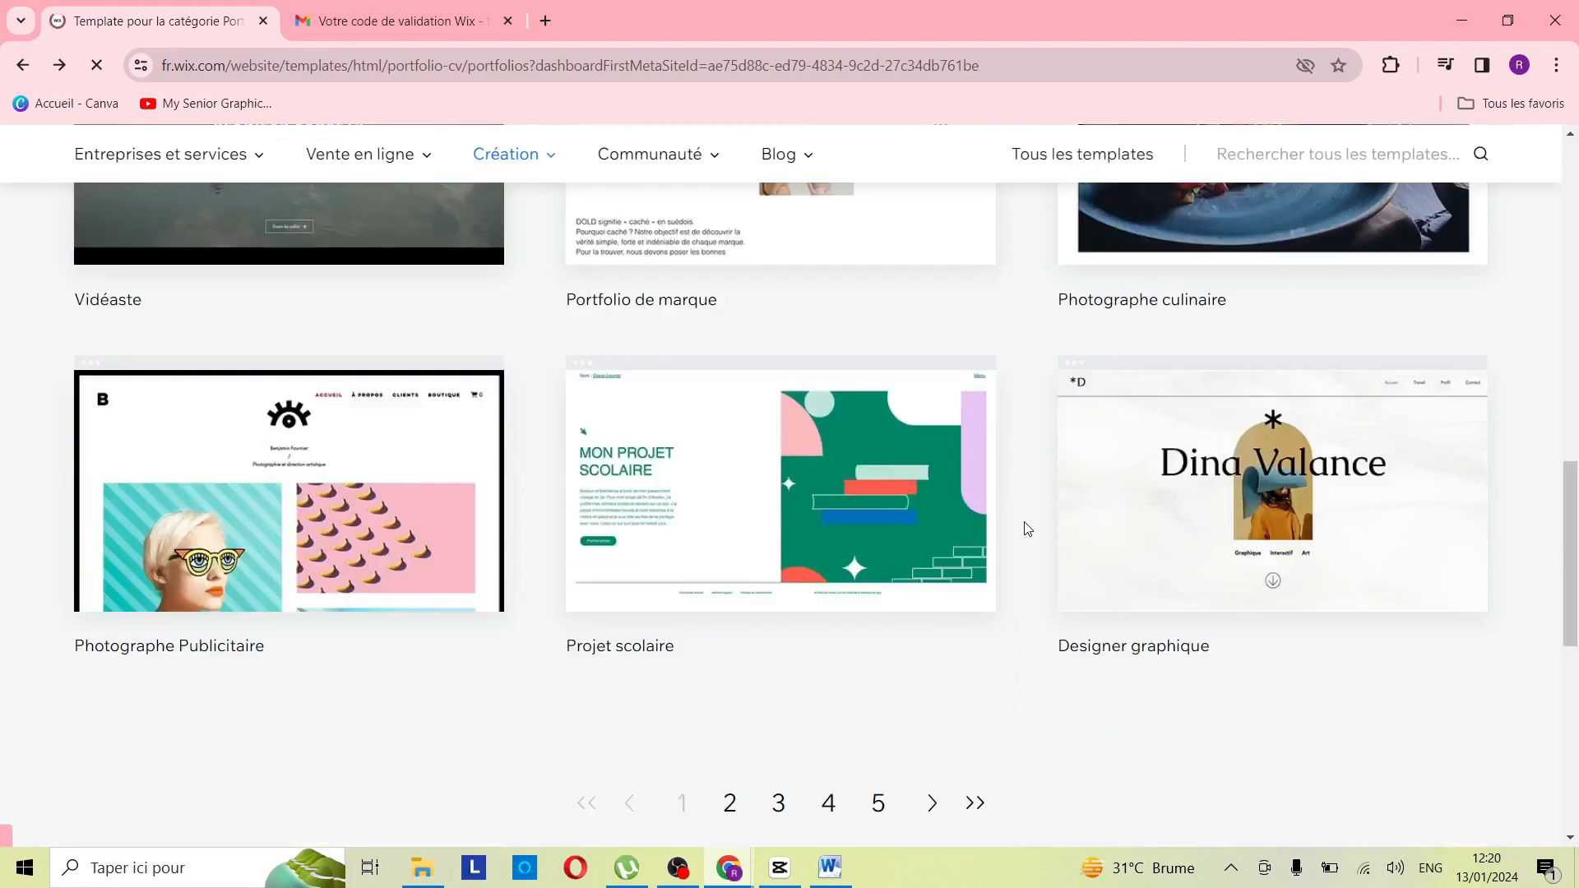
pyautogui.click(823, 387)
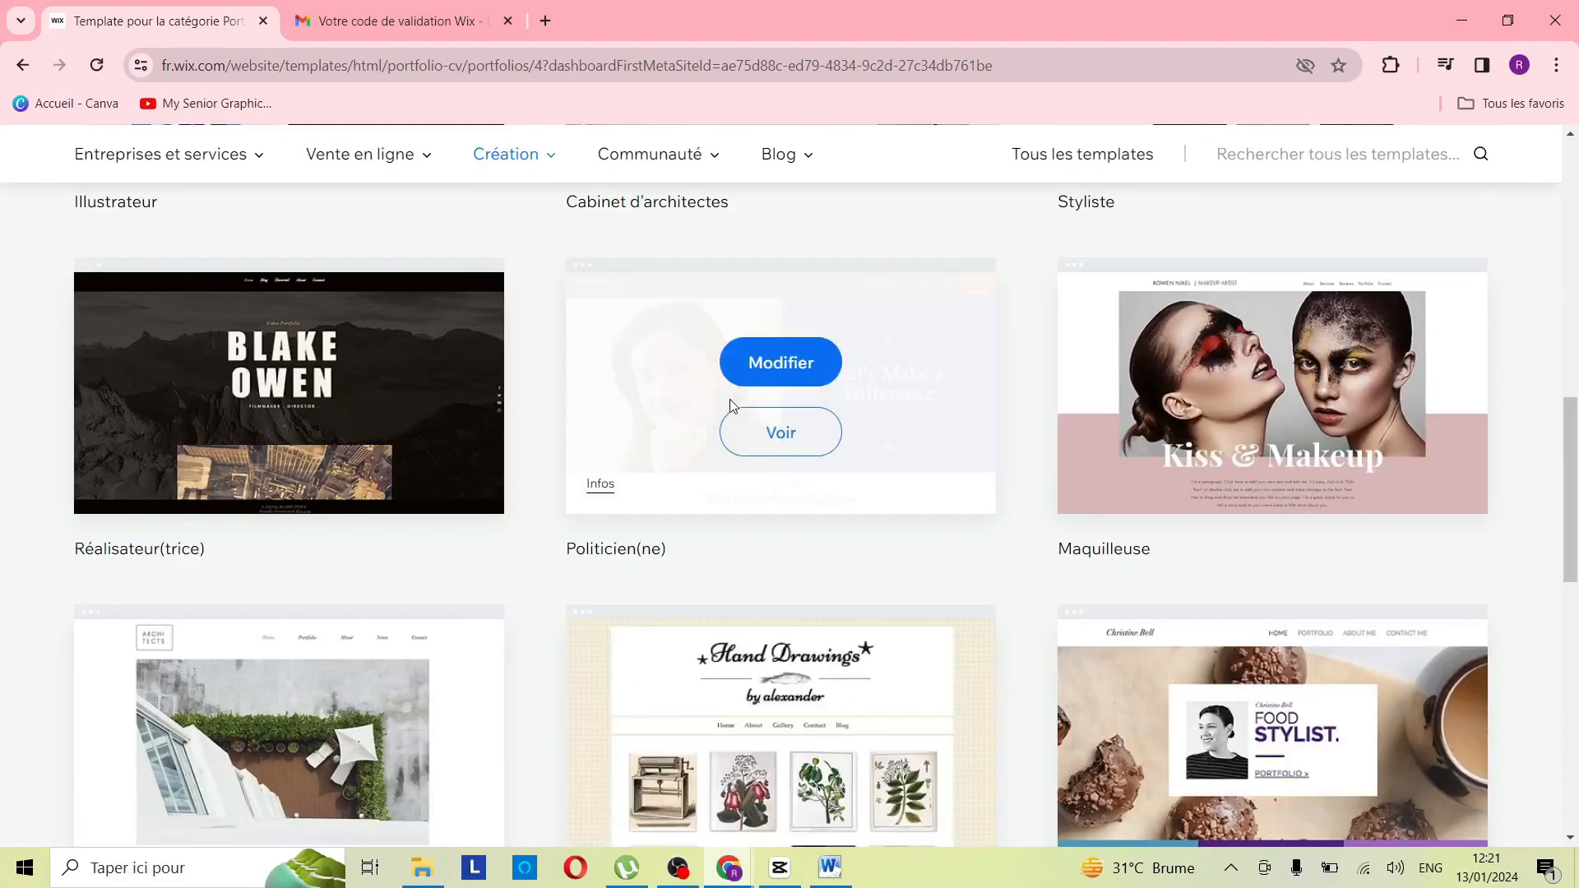
# Preview the Politicien(ne) template and open it for editing as the site's design.
pyautogui.click(821, 446)
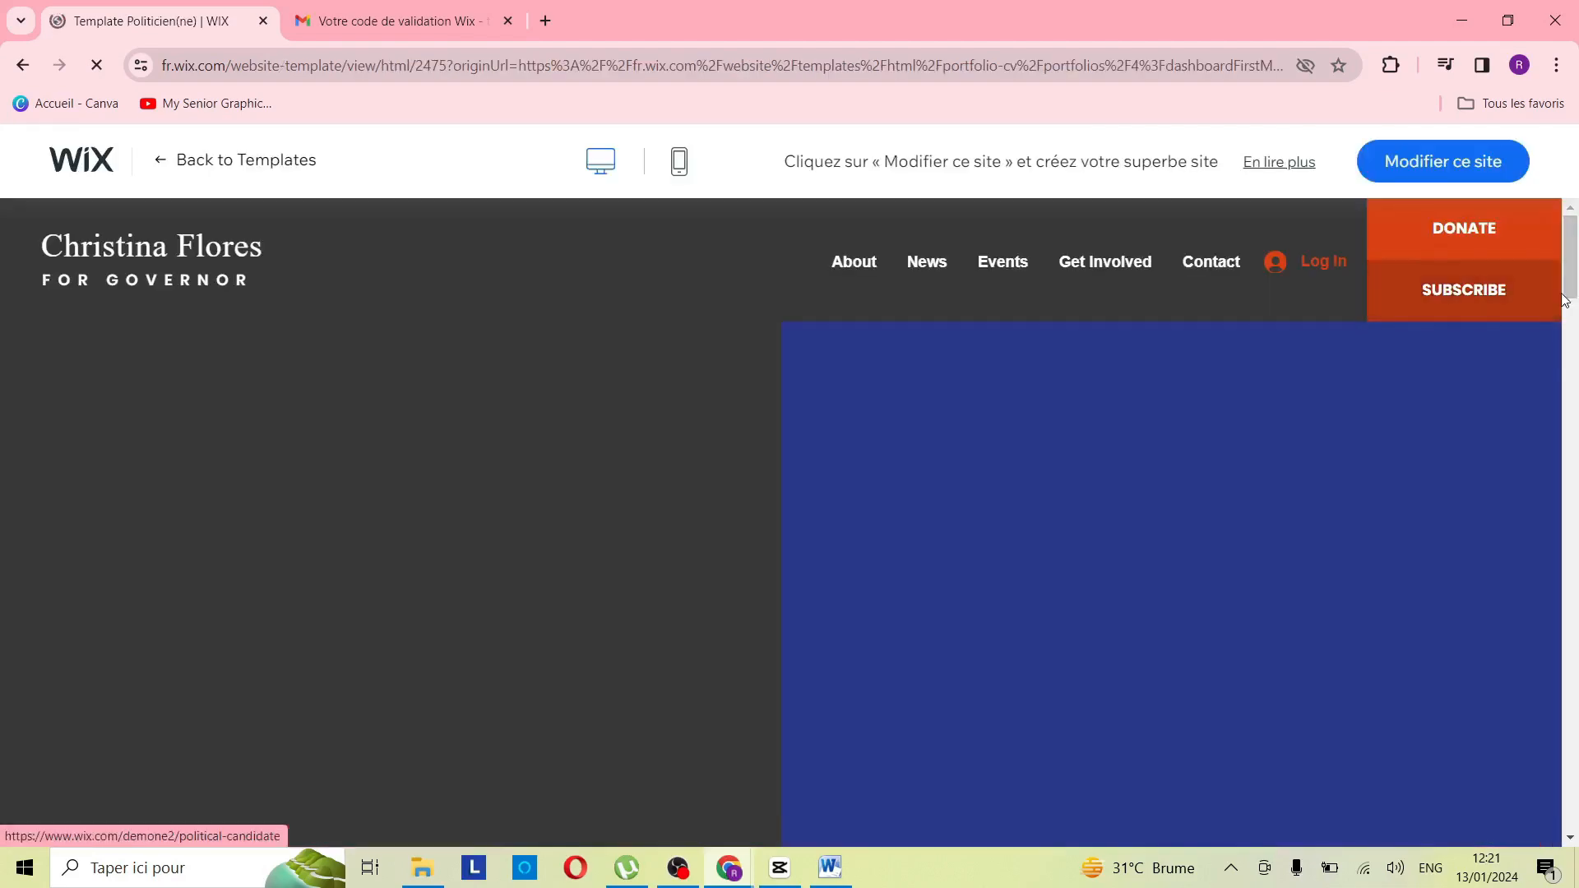
pyautogui.moveTo(1573, 306); pyautogui.dragTo(1315, 265)
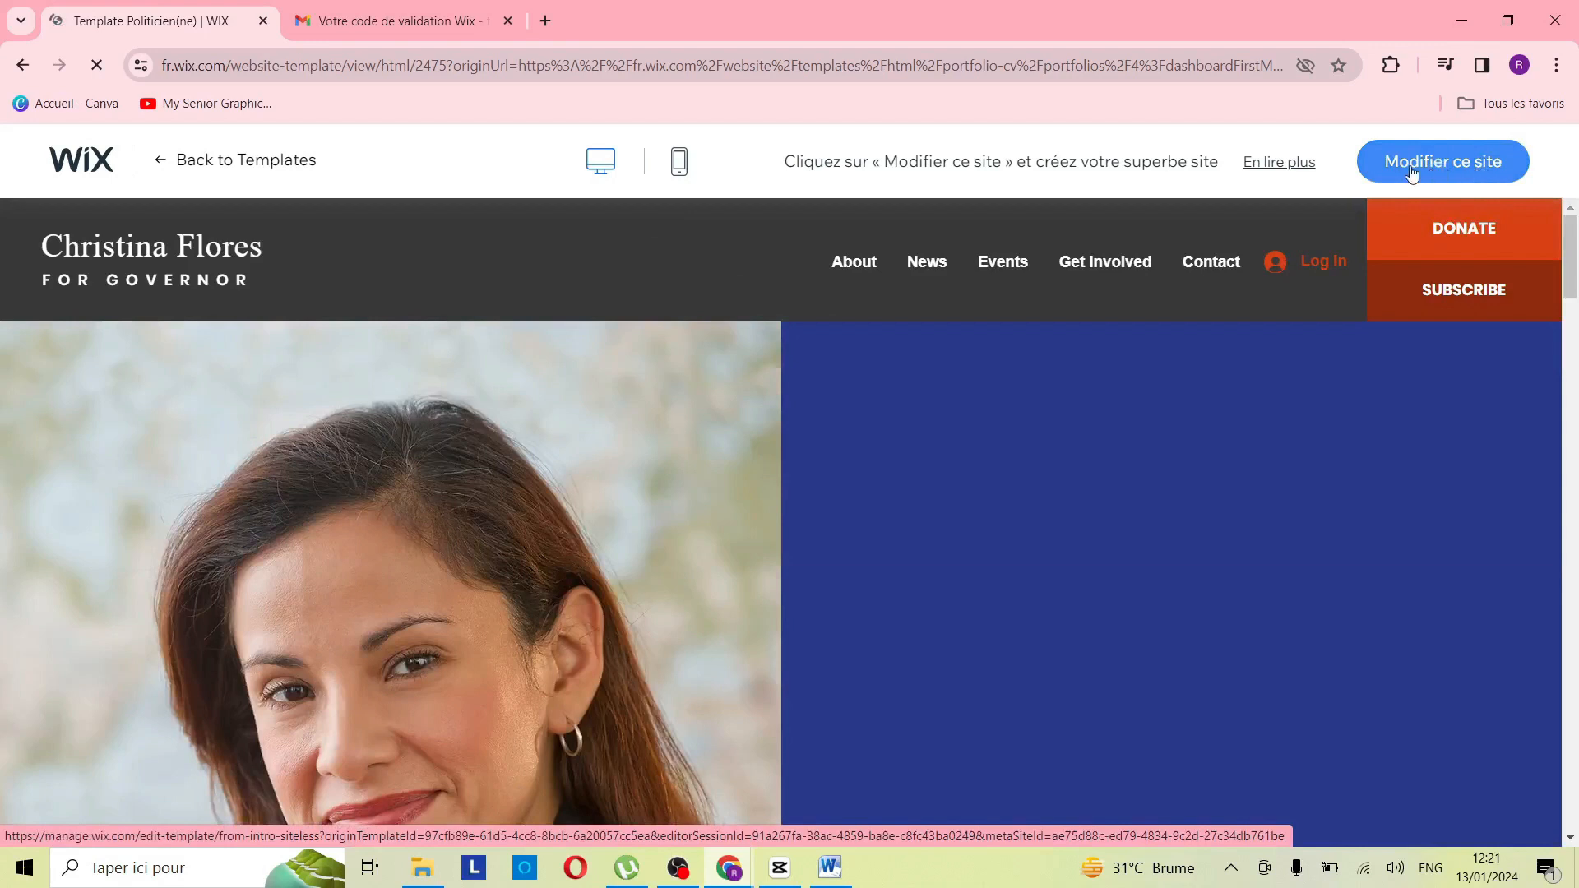
pyautogui.click(1459, 167)
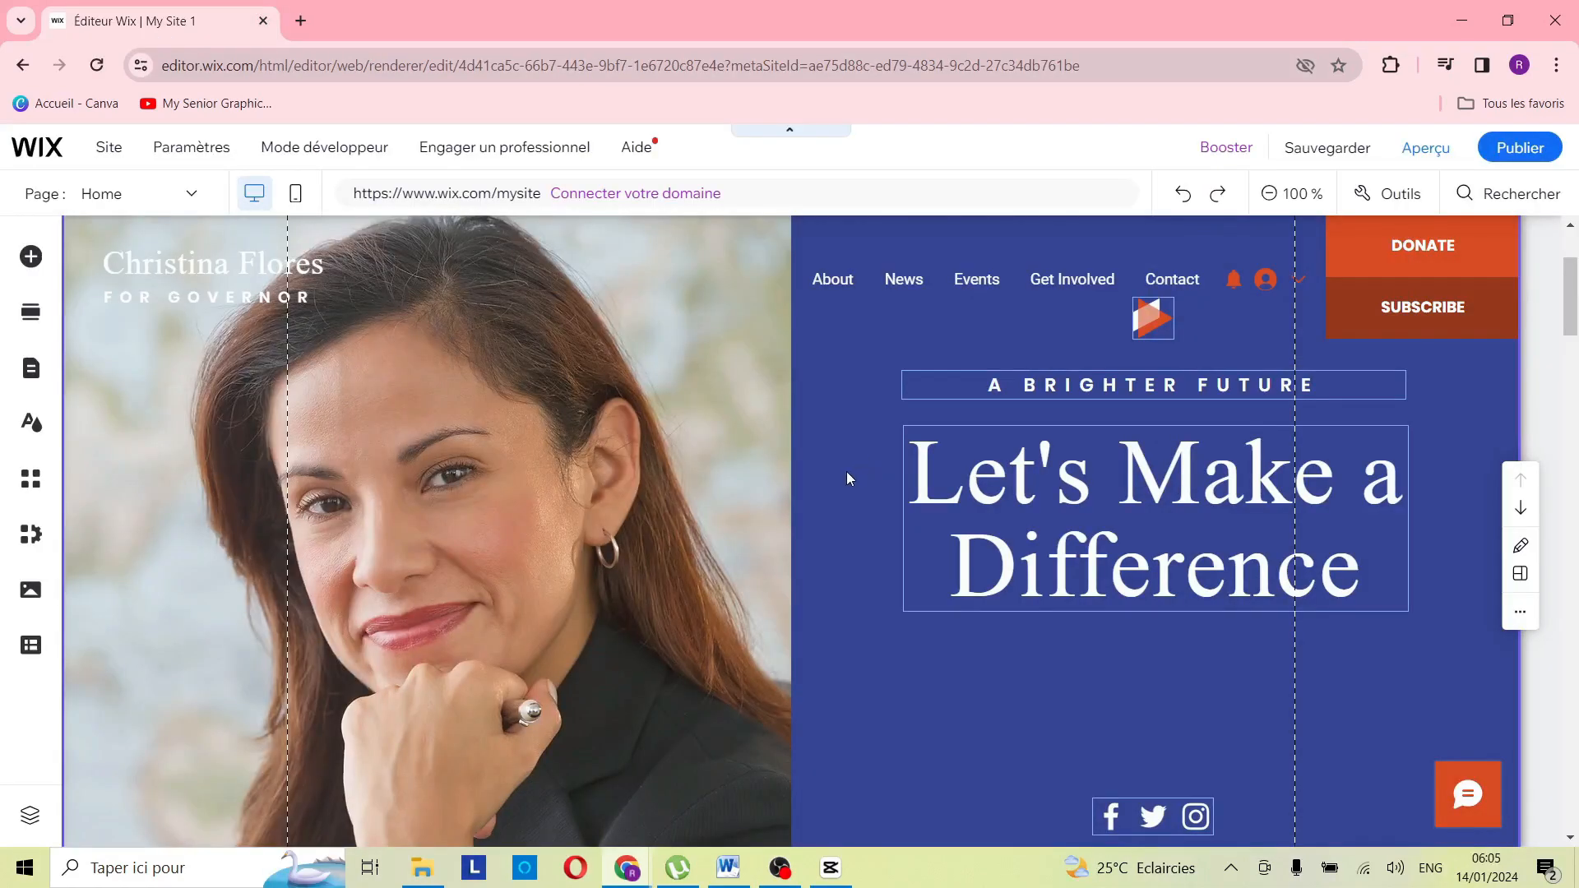
# Look over the template's Home page in the editor, from the header to the Get On Board section.
pyautogui.scroll(-5, 664, 482)
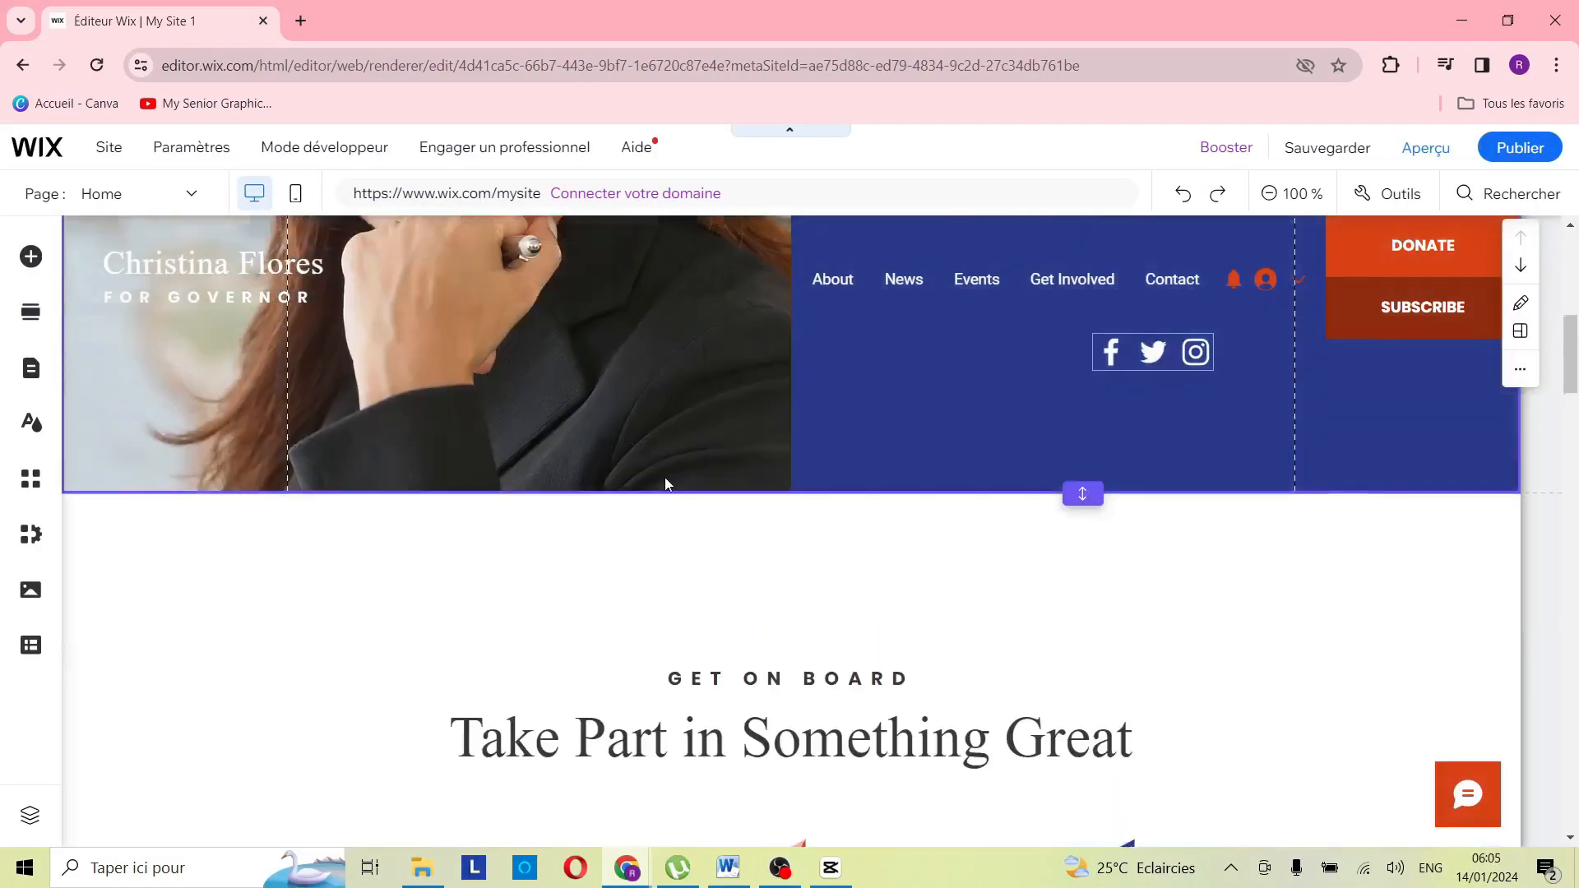
pyautogui.scroll(6, 665, 481)
pyautogui.scroll(-3, 666, 483)
pyautogui.scroll(4, 674, 481)
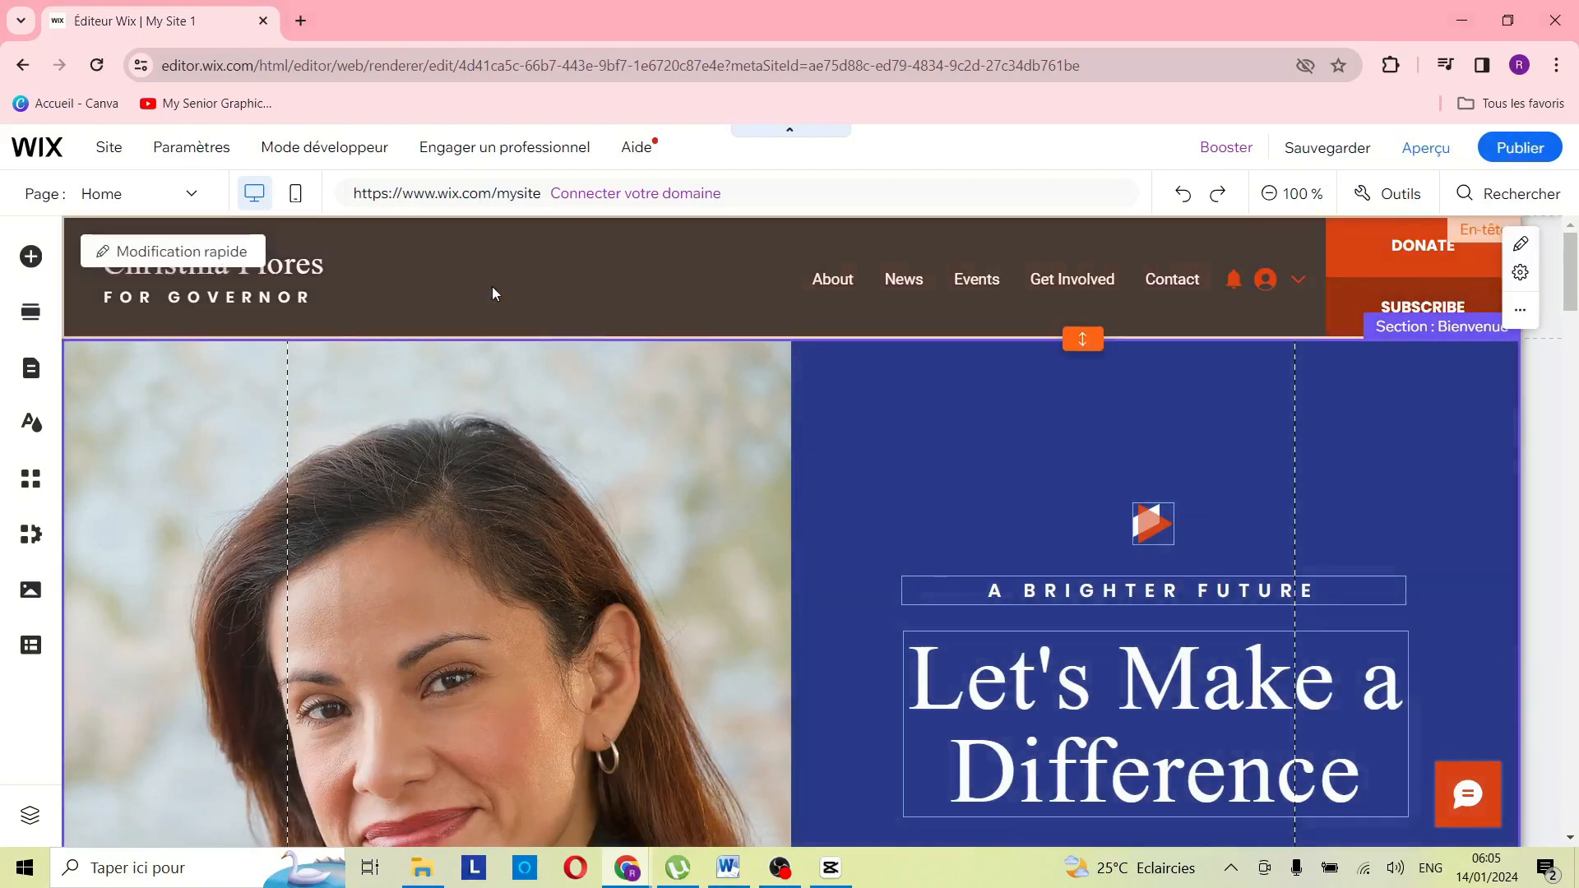
# Replace the candidate's name in the site header with the text "TON NOM".
pyautogui.click(296, 279)
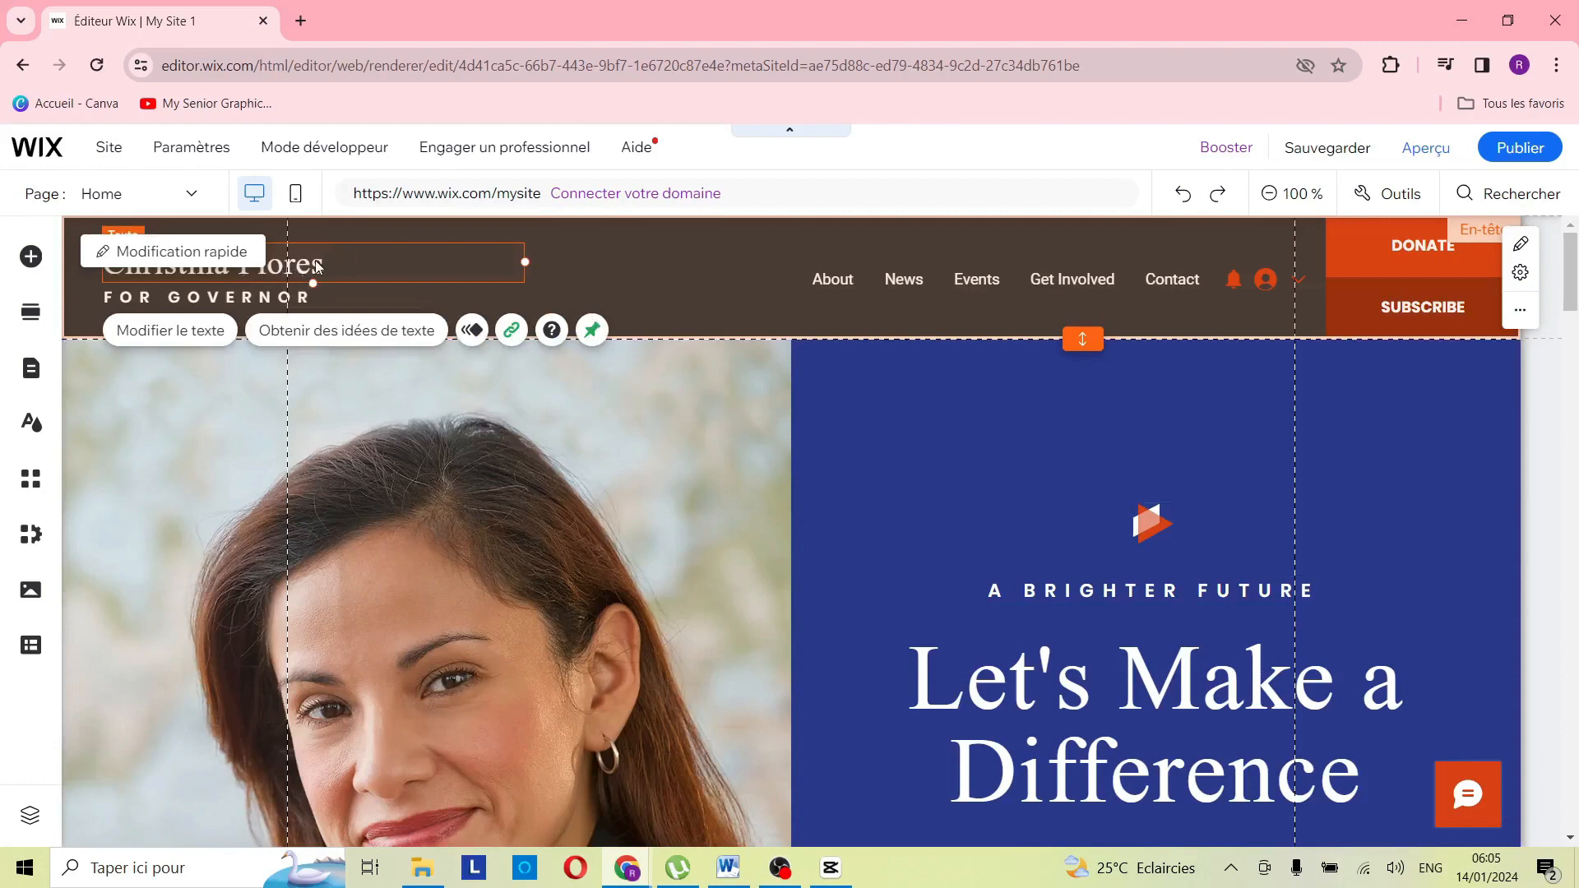
pyautogui.click(207, 331)
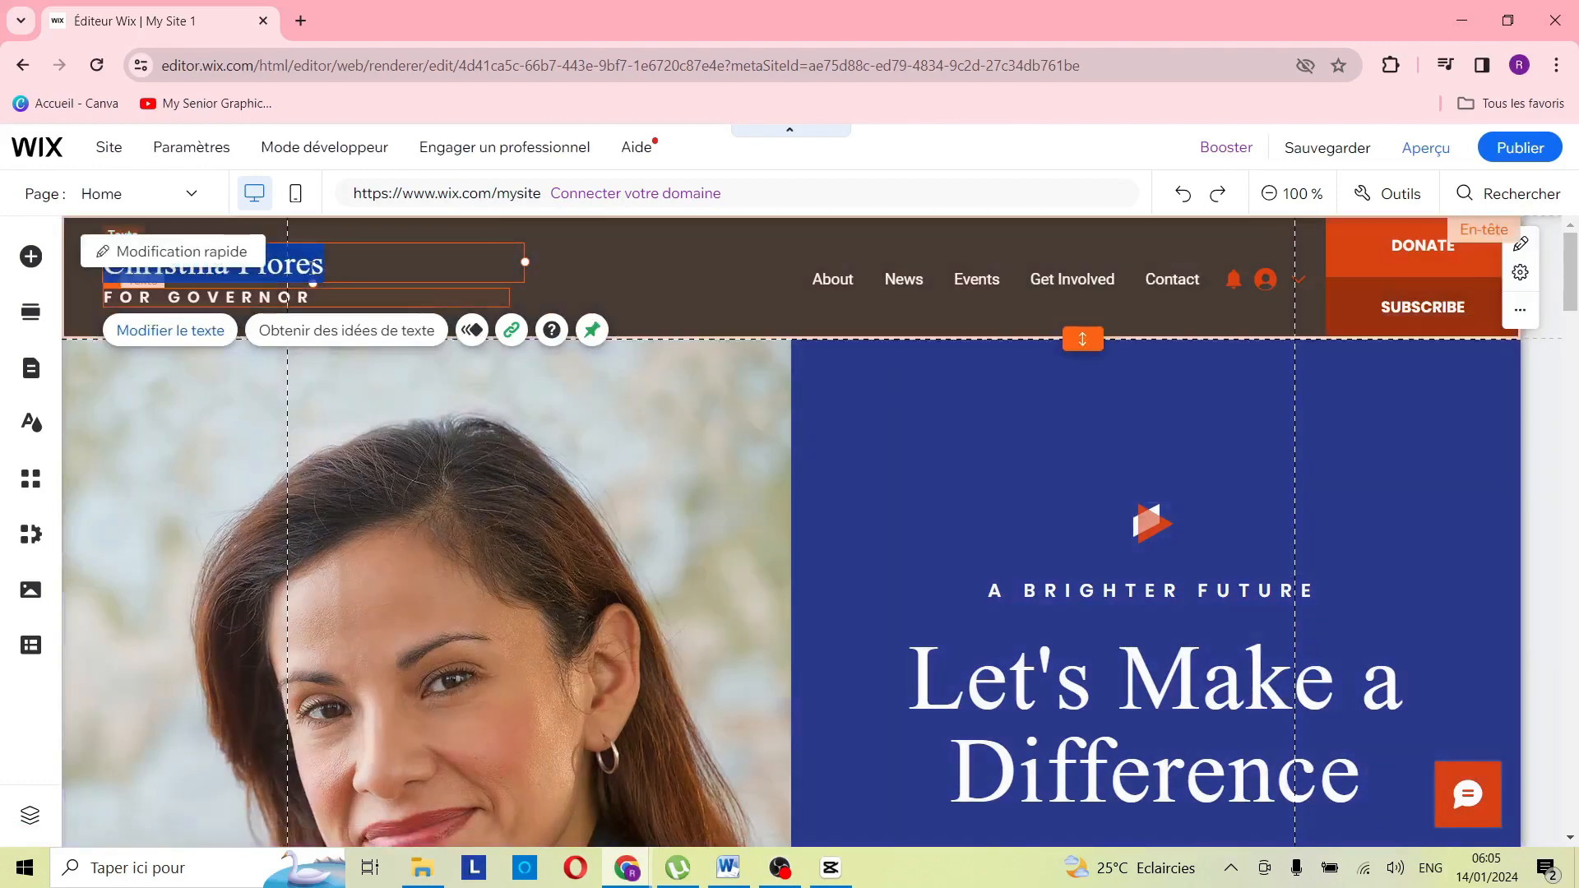
pyautogui.write('TON NOM')
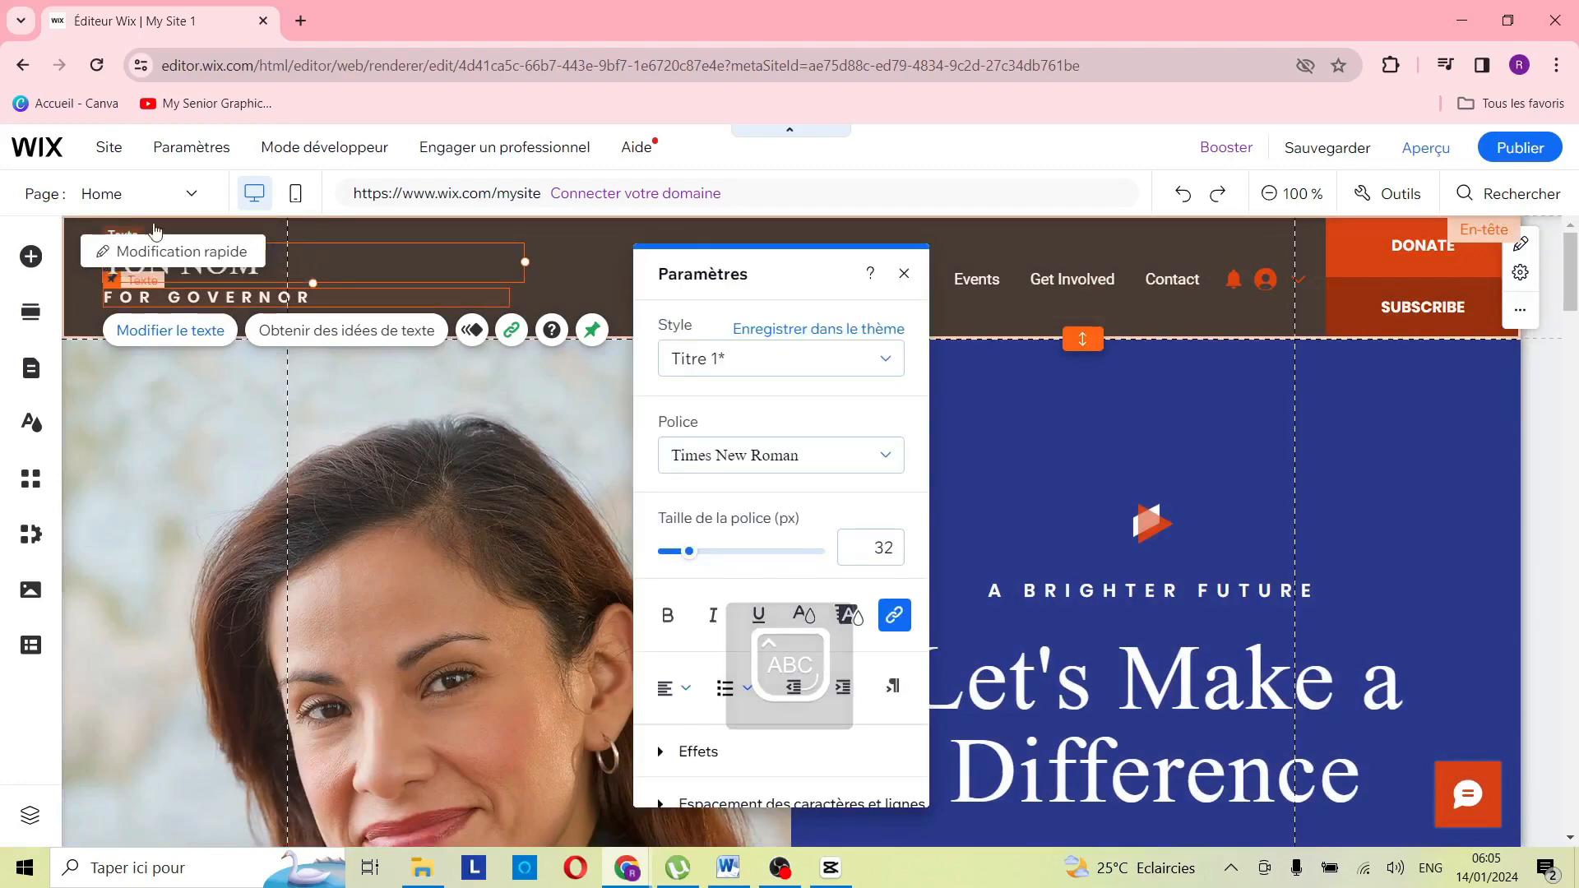
# Replace the "FOR GOVERNOR" tagline in the header with "POLITICIEN".
pyautogui.click(279, 301)
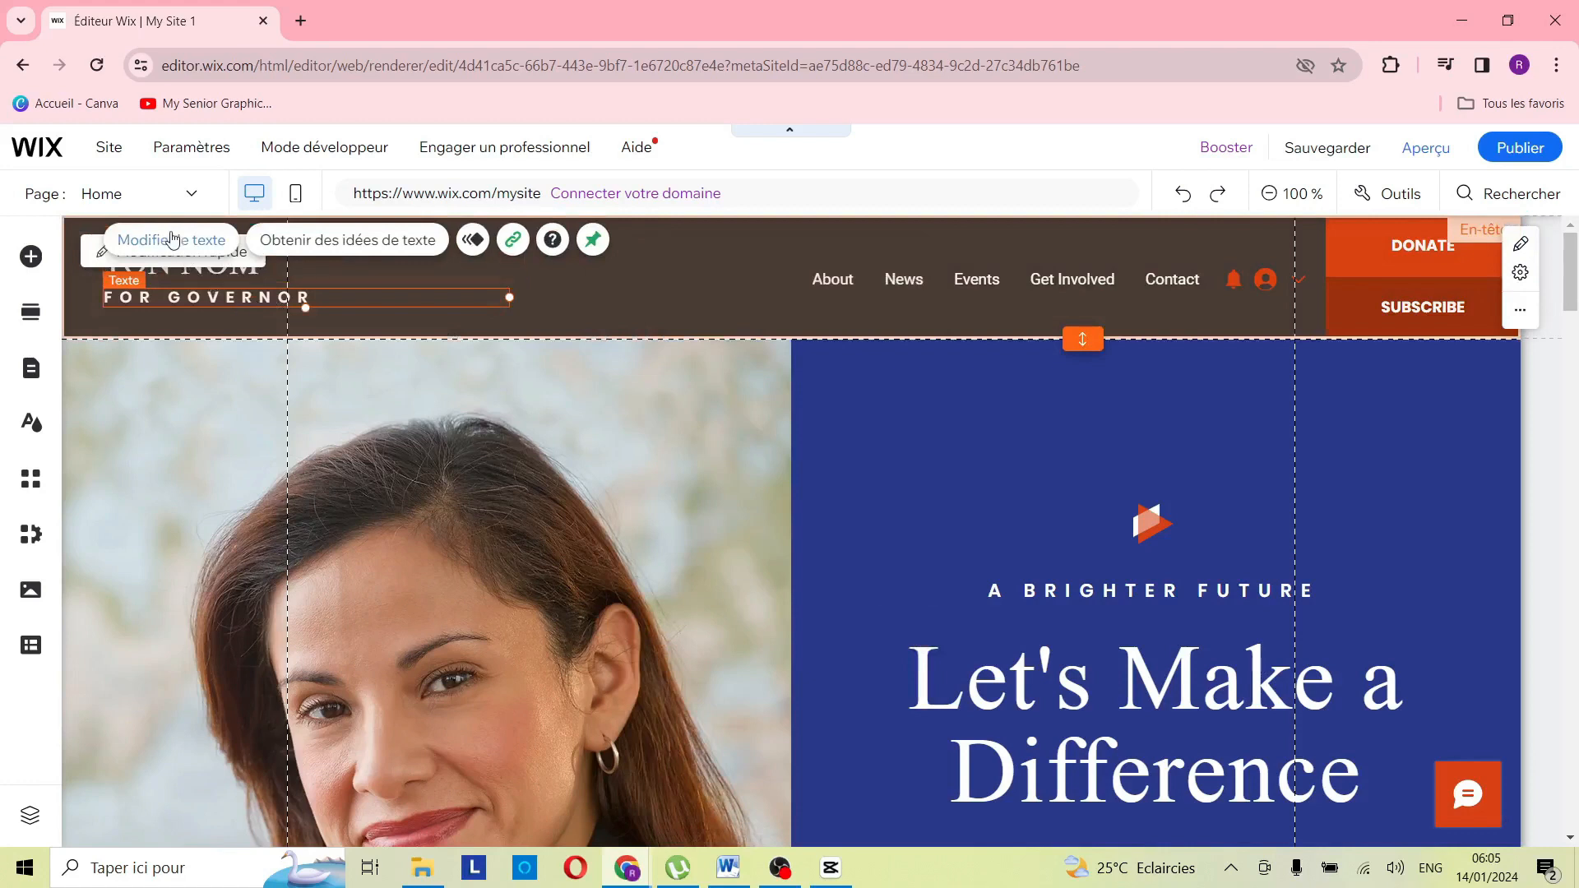
pyautogui.click(198, 244)
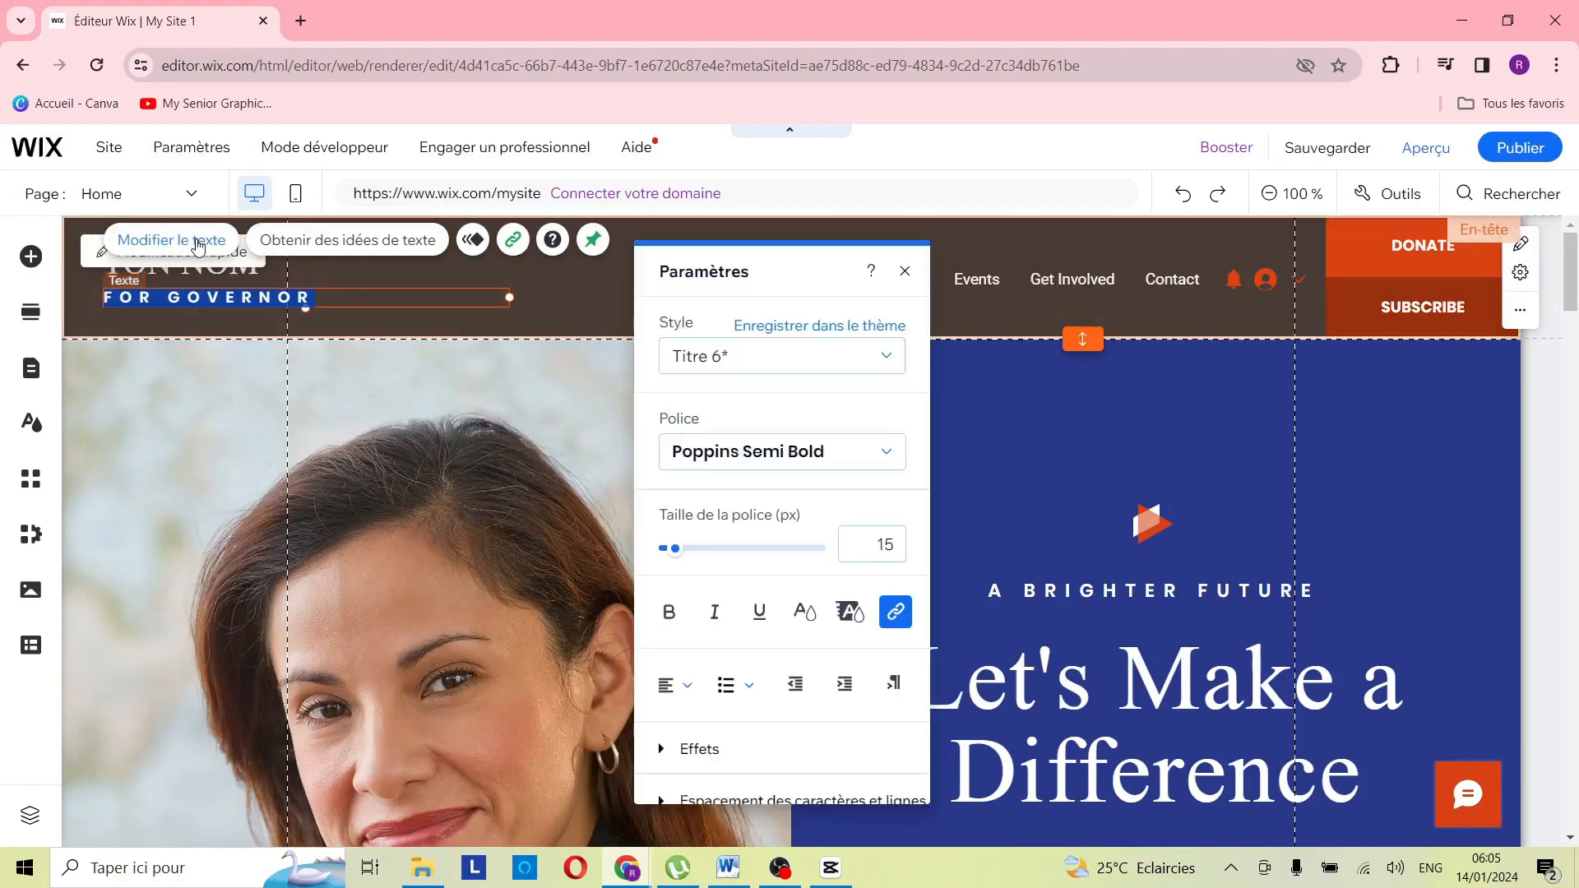
pyautogui.write('POLI')
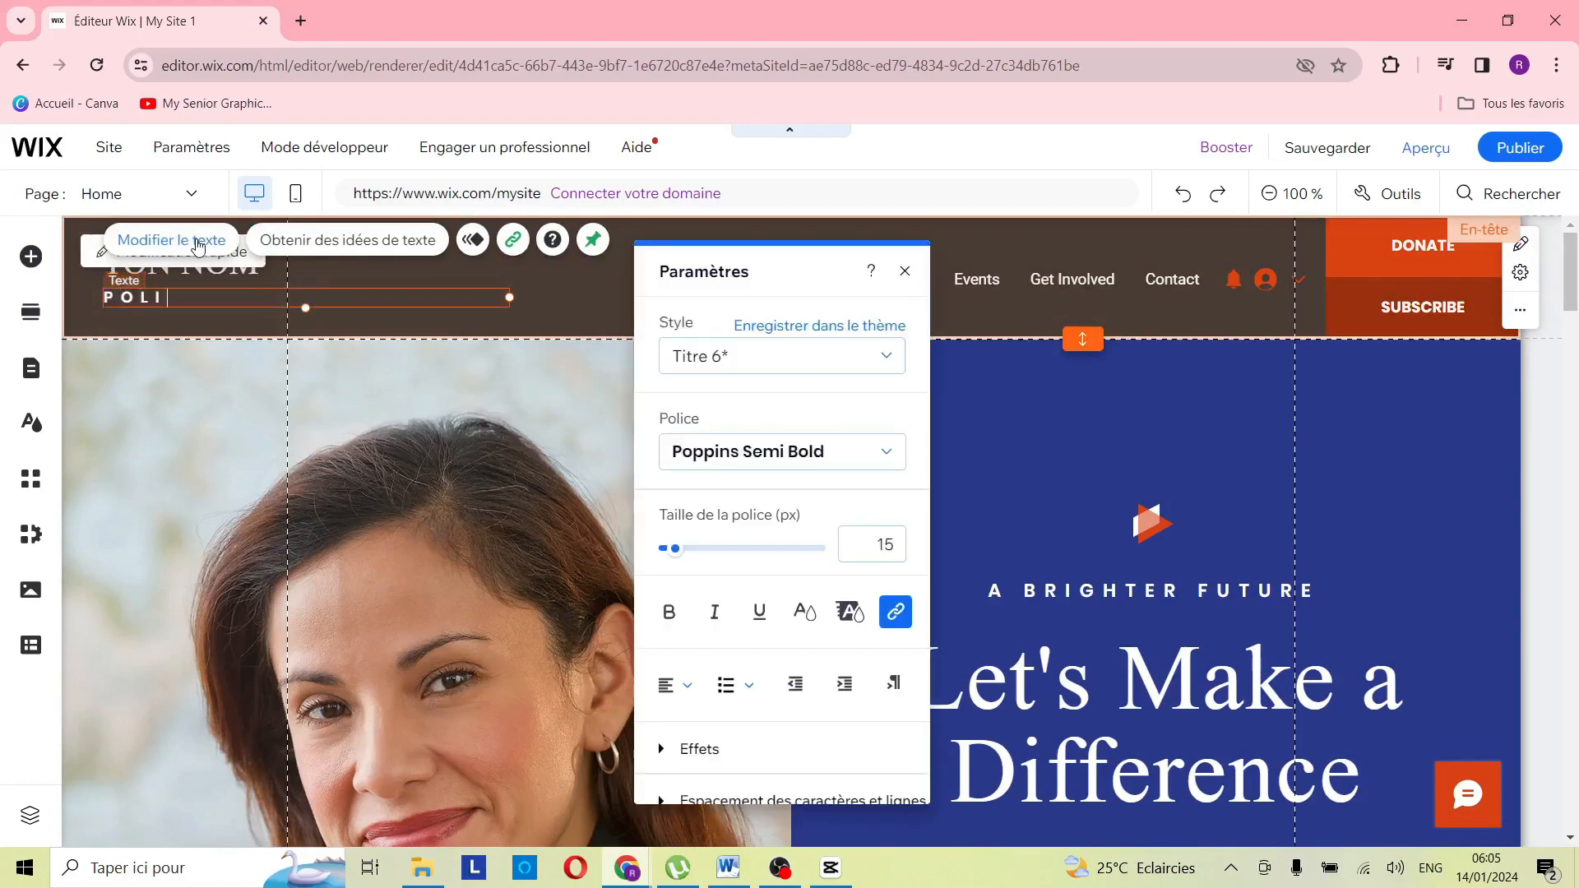
pyautogui.write('TICIEN')
pyautogui.press('Escape')
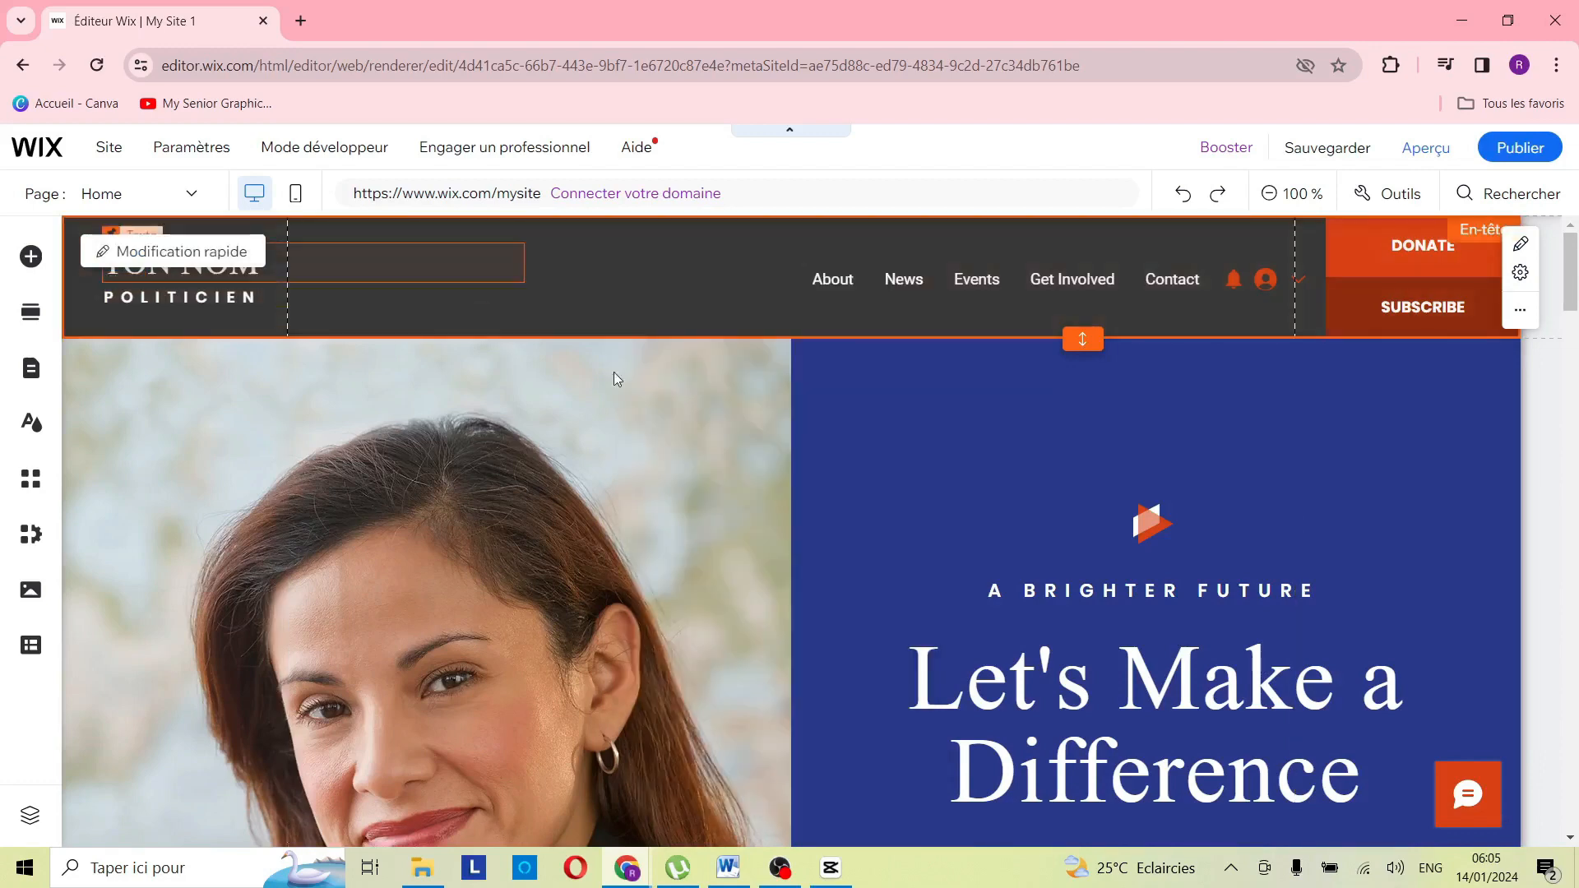
# Set the font size of the header text "TON NOM" to 31 px and look over its other text settings.
pyautogui.click(191, 288)
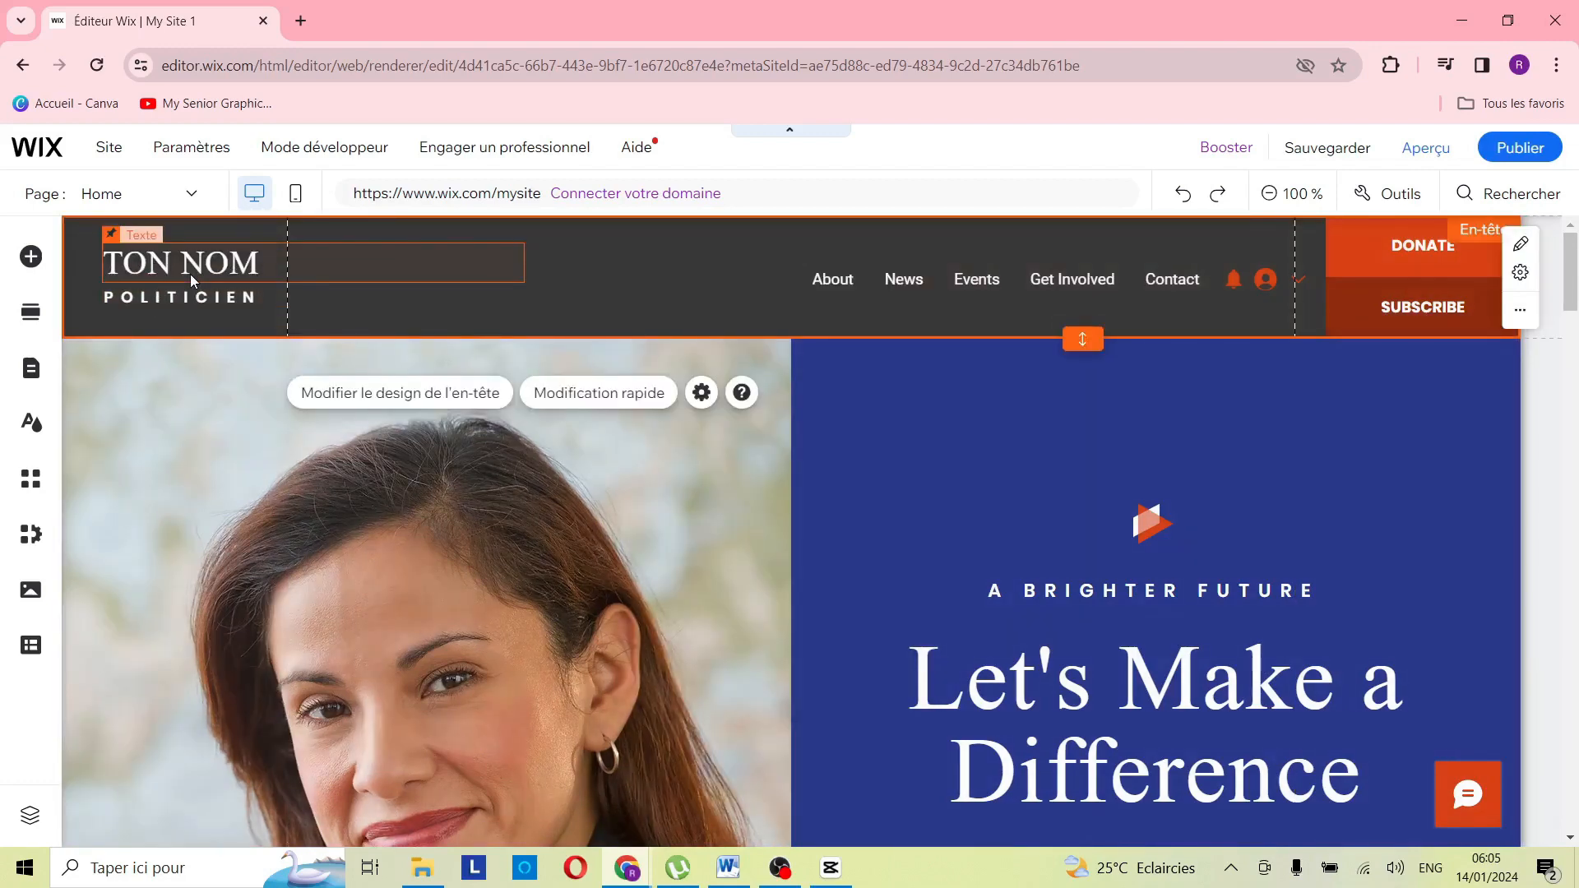
pyautogui.click(191, 277)
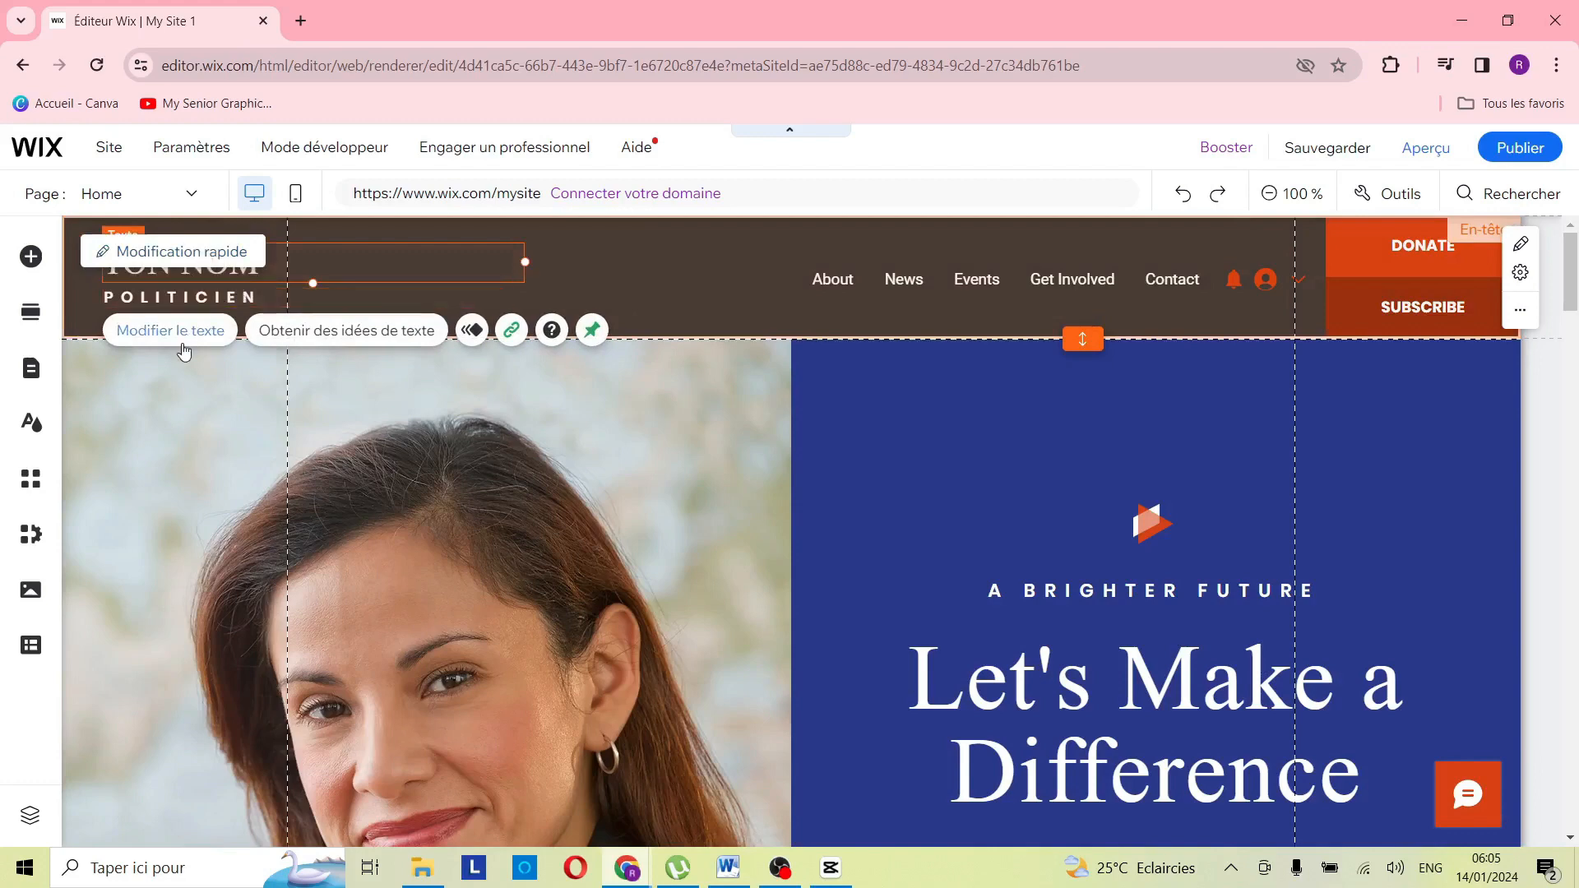
pyautogui.click(205, 330)
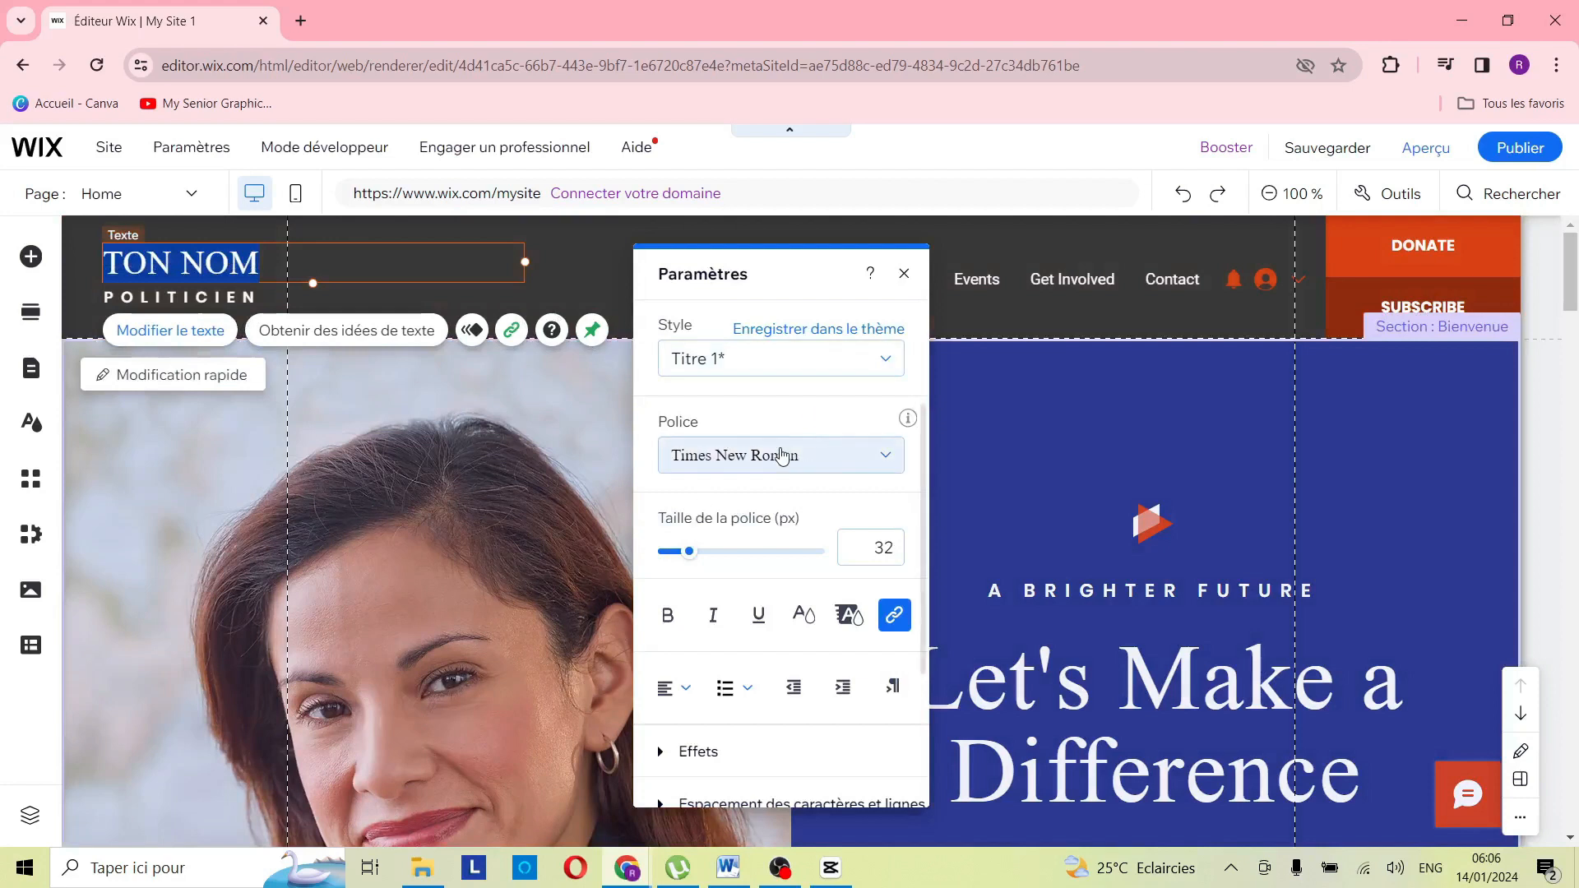
pyautogui.click(731, 560)
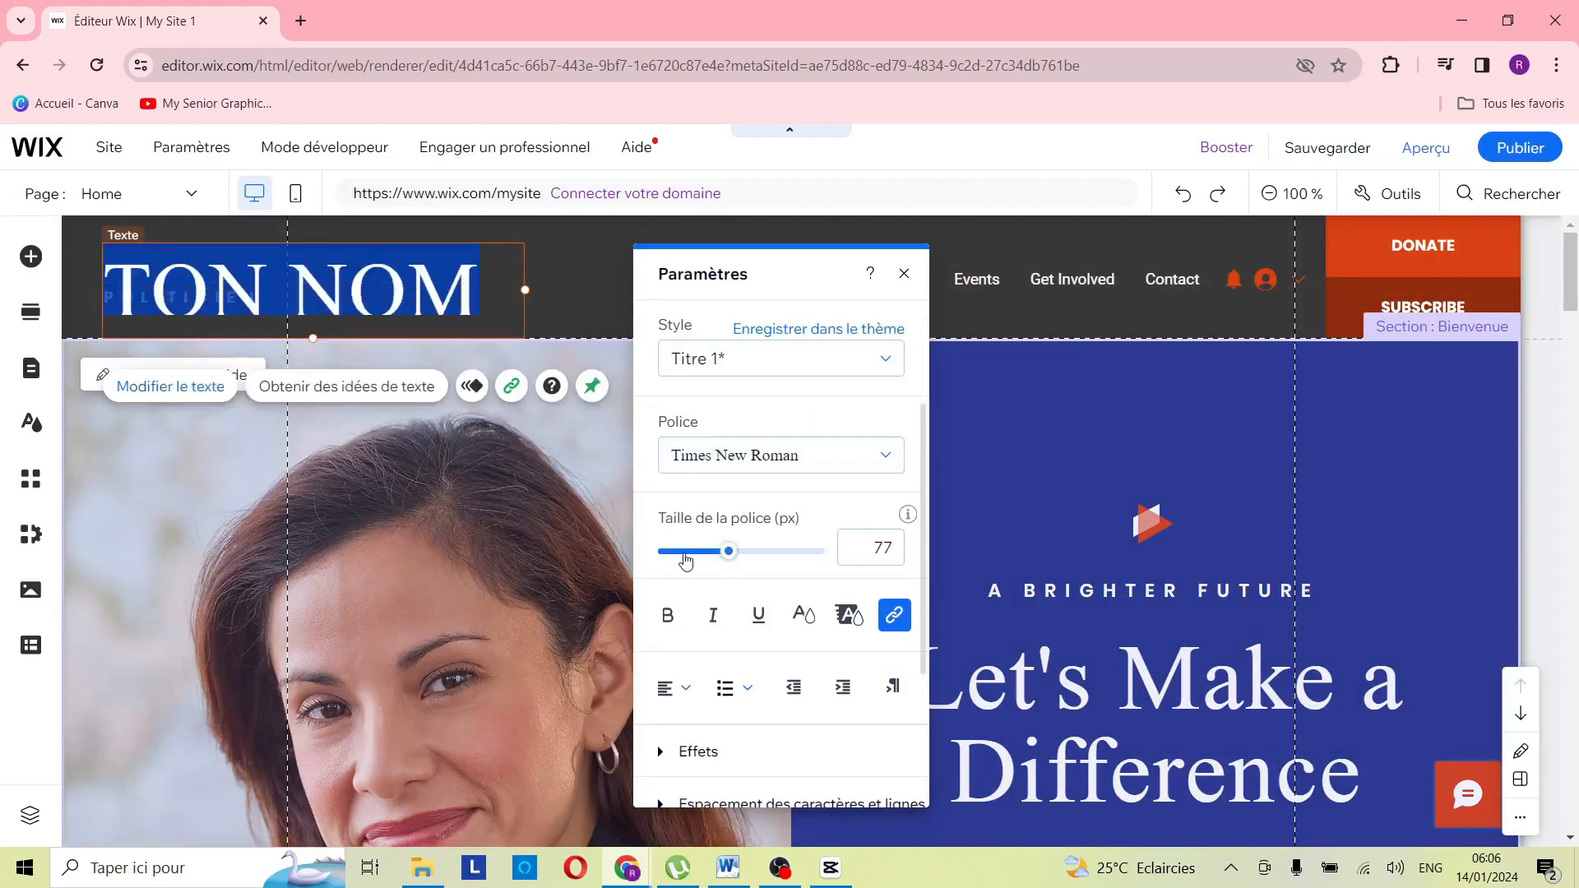
pyautogui.click(693, 557)
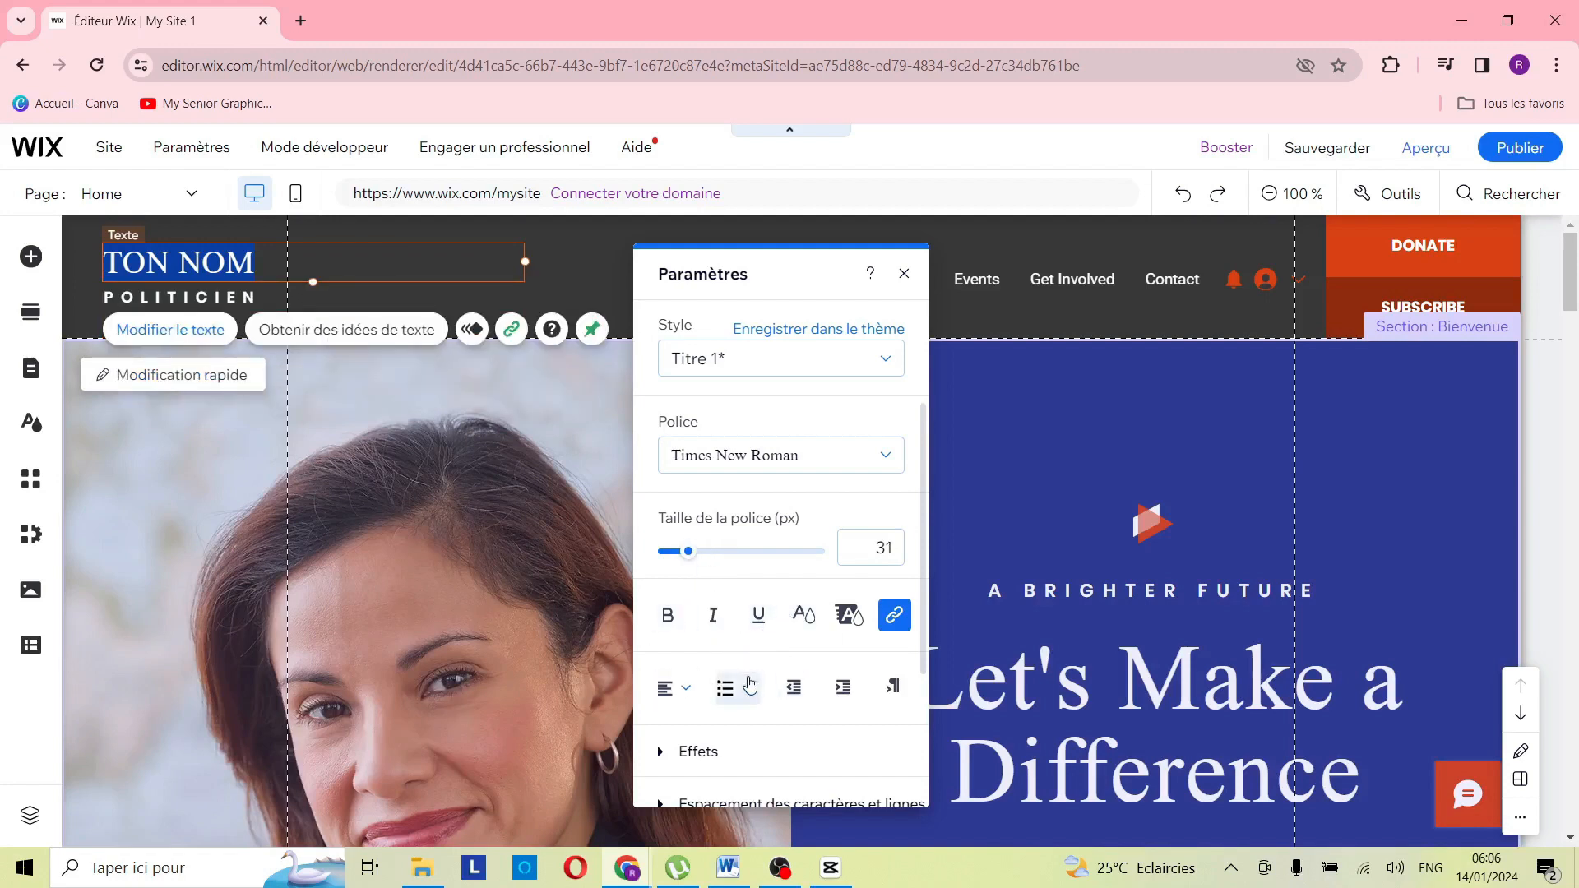
pyautogui.scroll(-3, 750, 691)
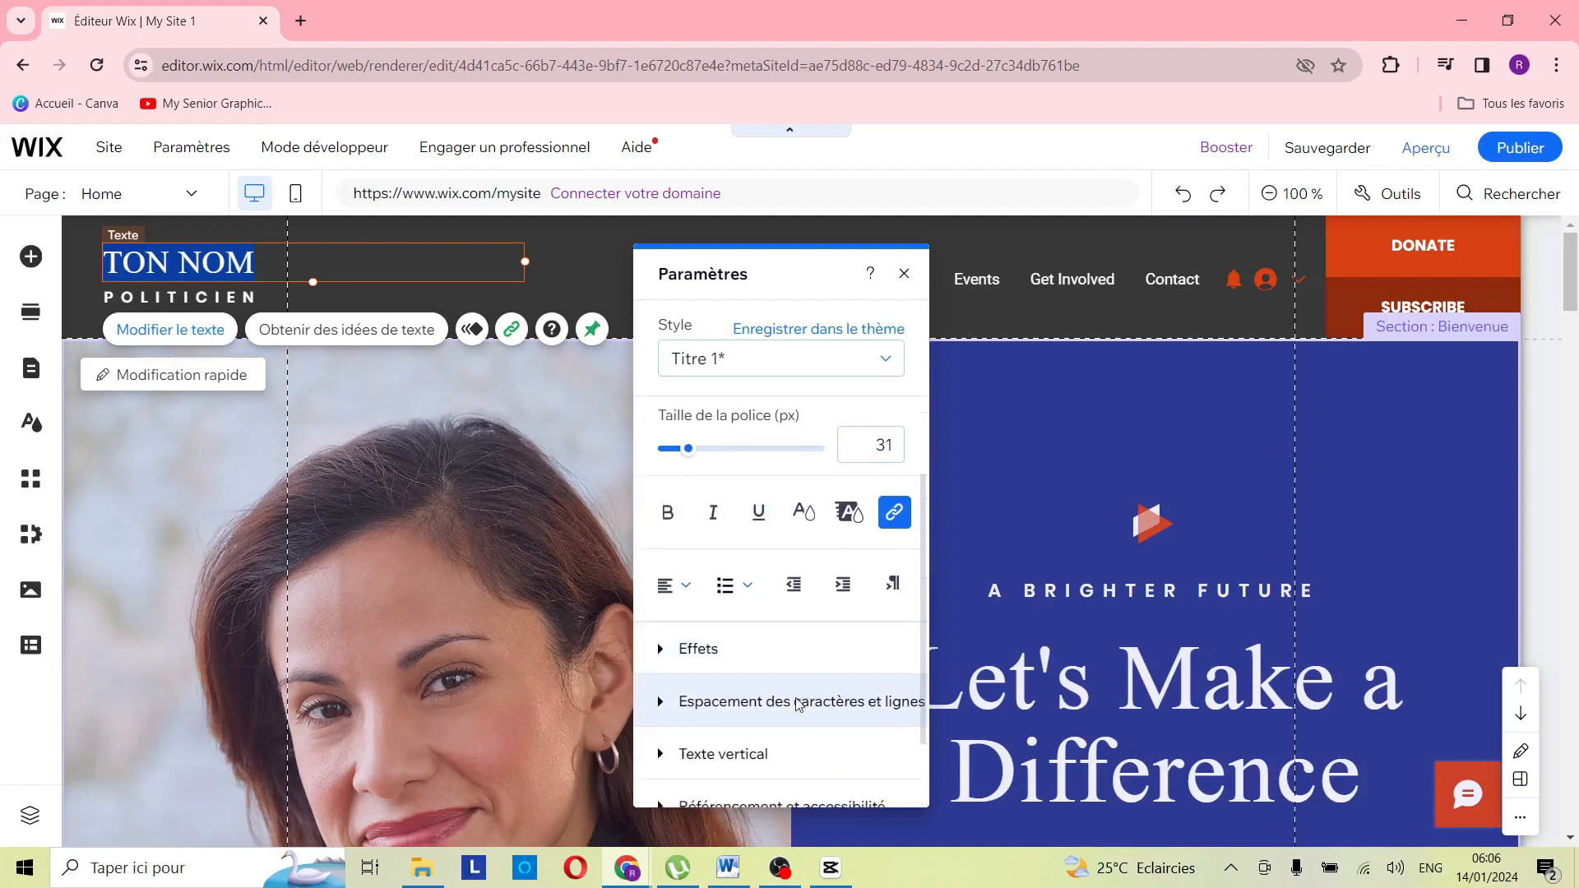
pyautogui.scroll(-2, 798, 703)
pyautogui.scroll(5, 804, 688)
pyautogui.scroll(-5, 753, 625)
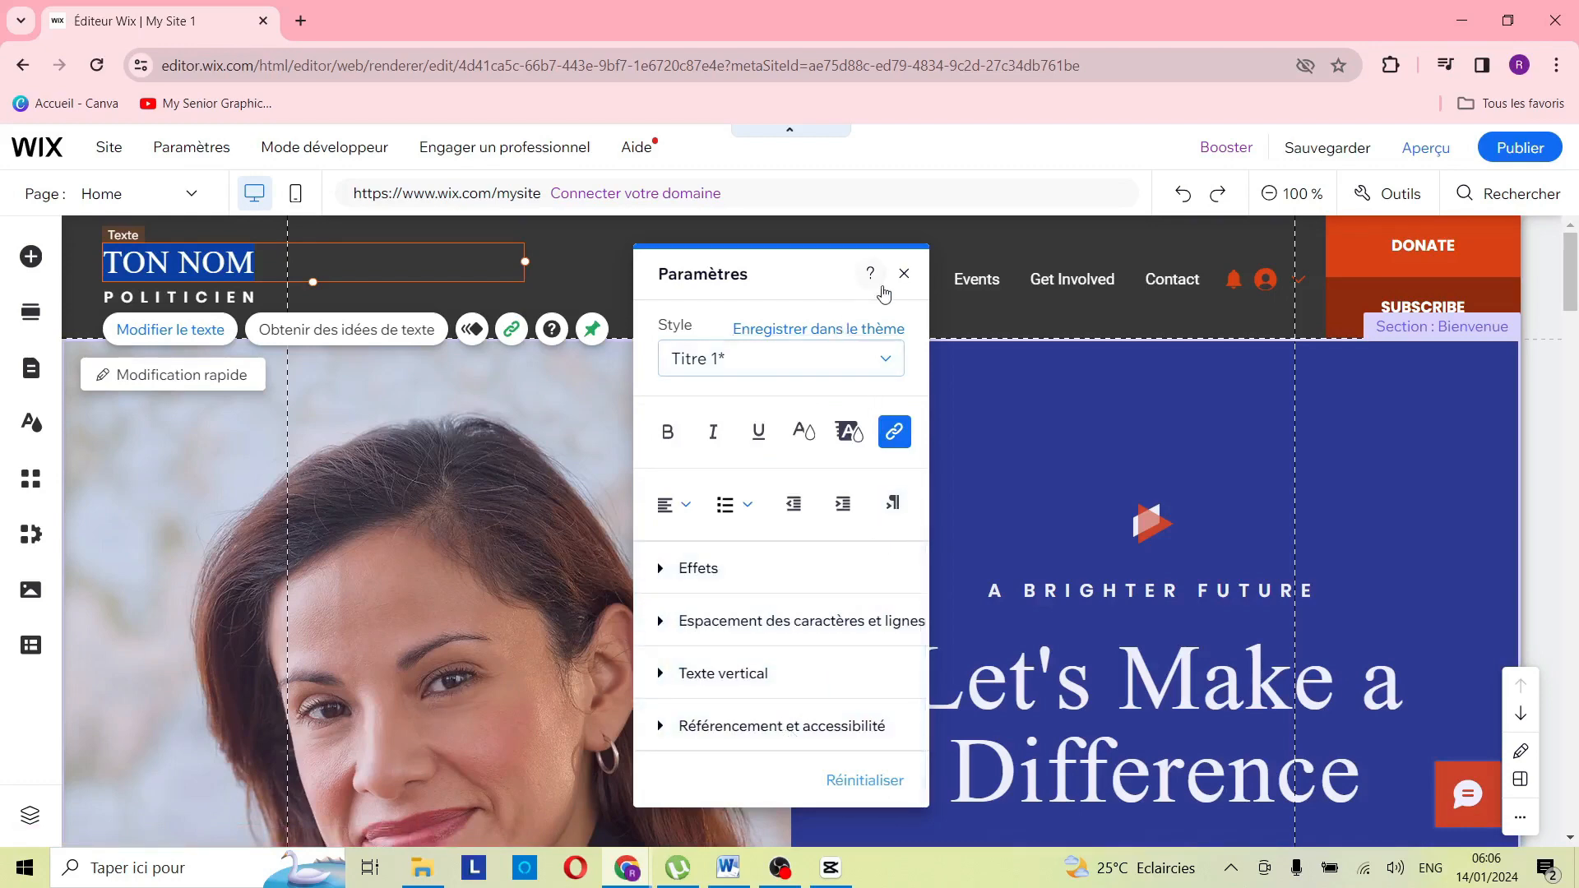
pyautogui.click(904, 276)
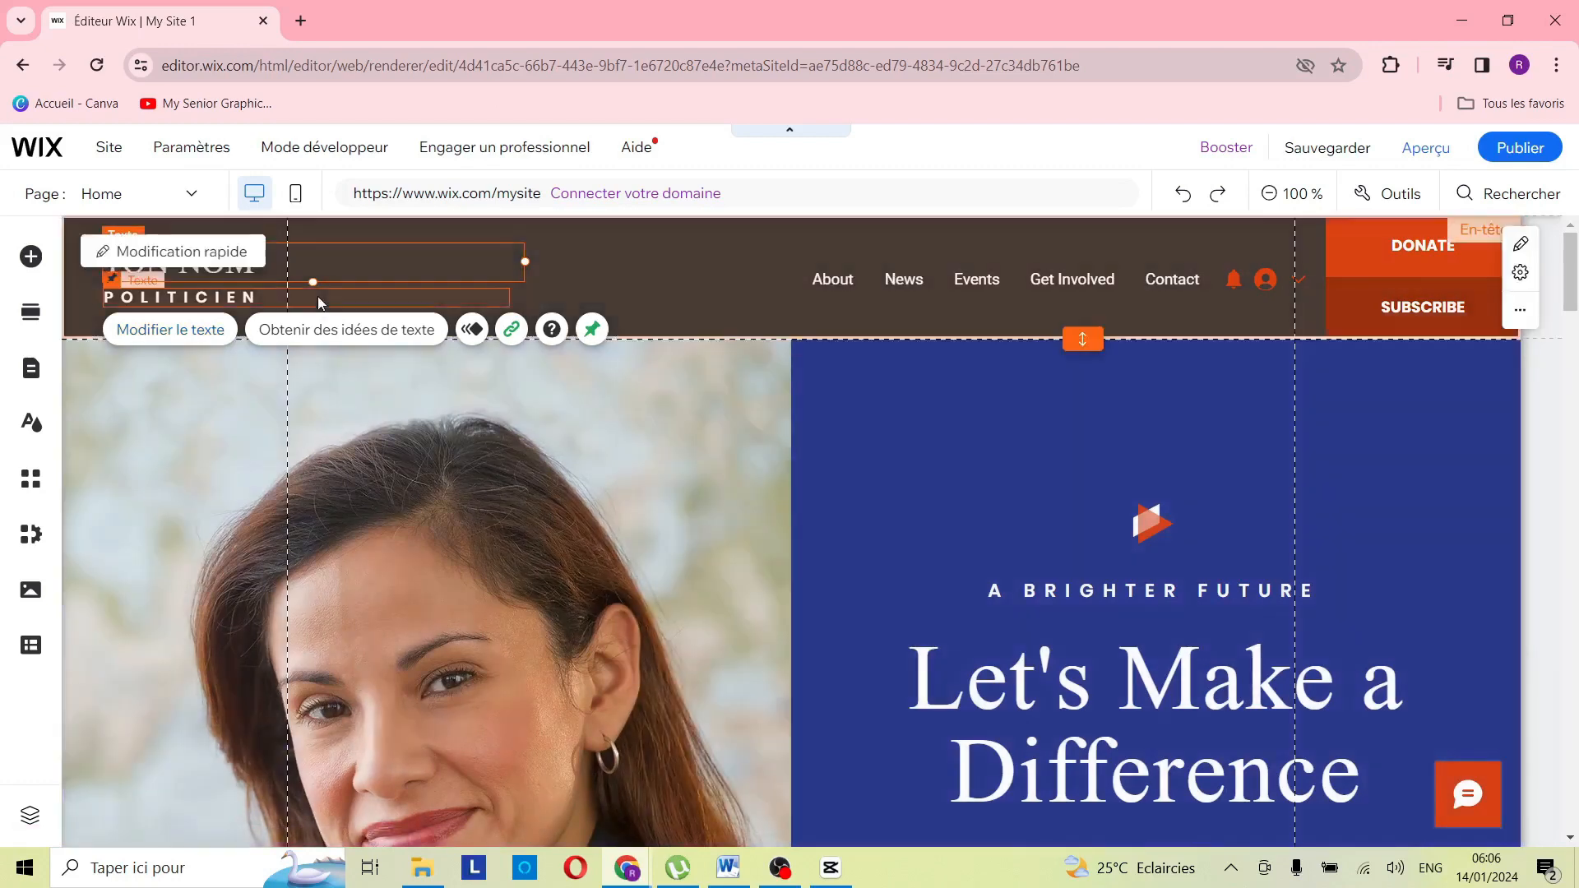
# Replace the "Let's Make a Difference" heading with "SOURCE DE MOTIVATION" and reduce its font size to about 74 px.
pyautogui.scroll(-4, 627, 466)
pyautogui.scroll(2, 1170, 430)
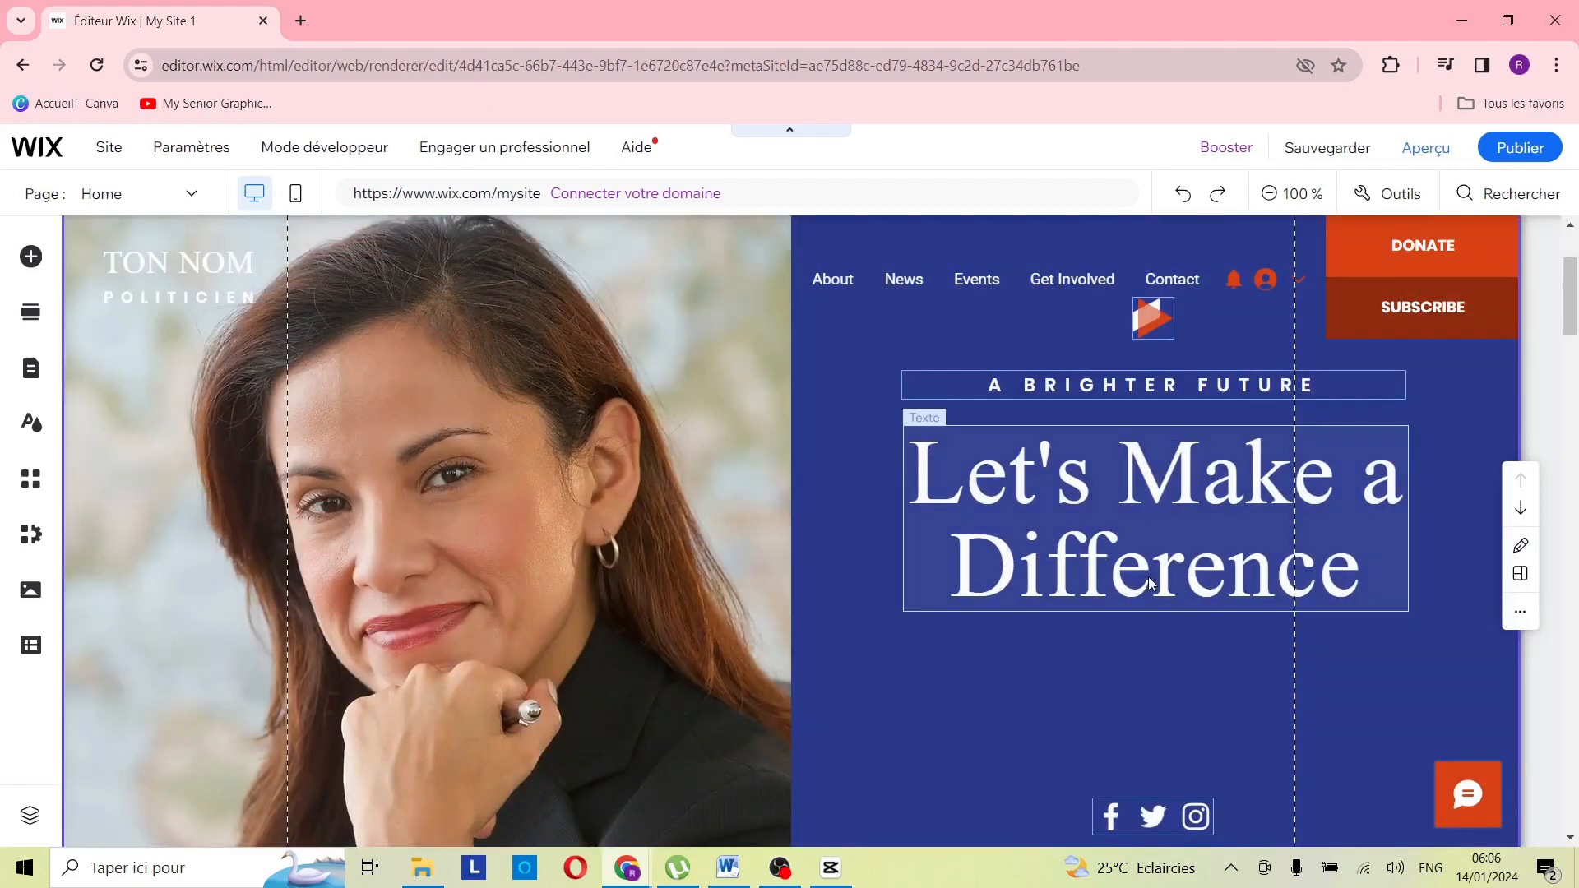
pyautogui.click(1132, 510)
pyautogui.click(1010, 389)
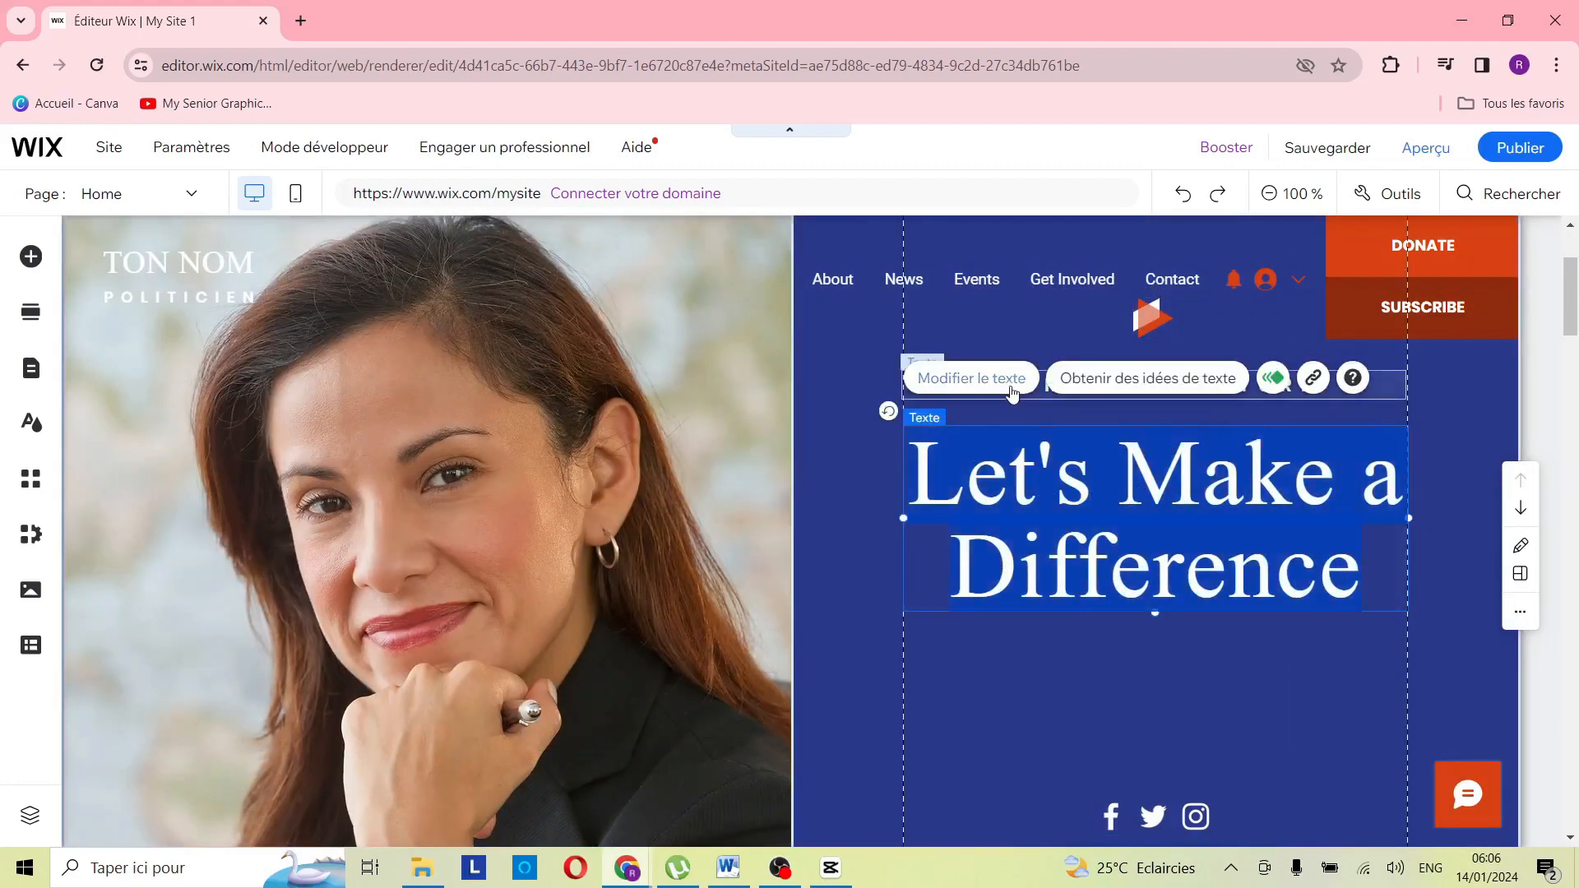
pyautogui.write('SO')
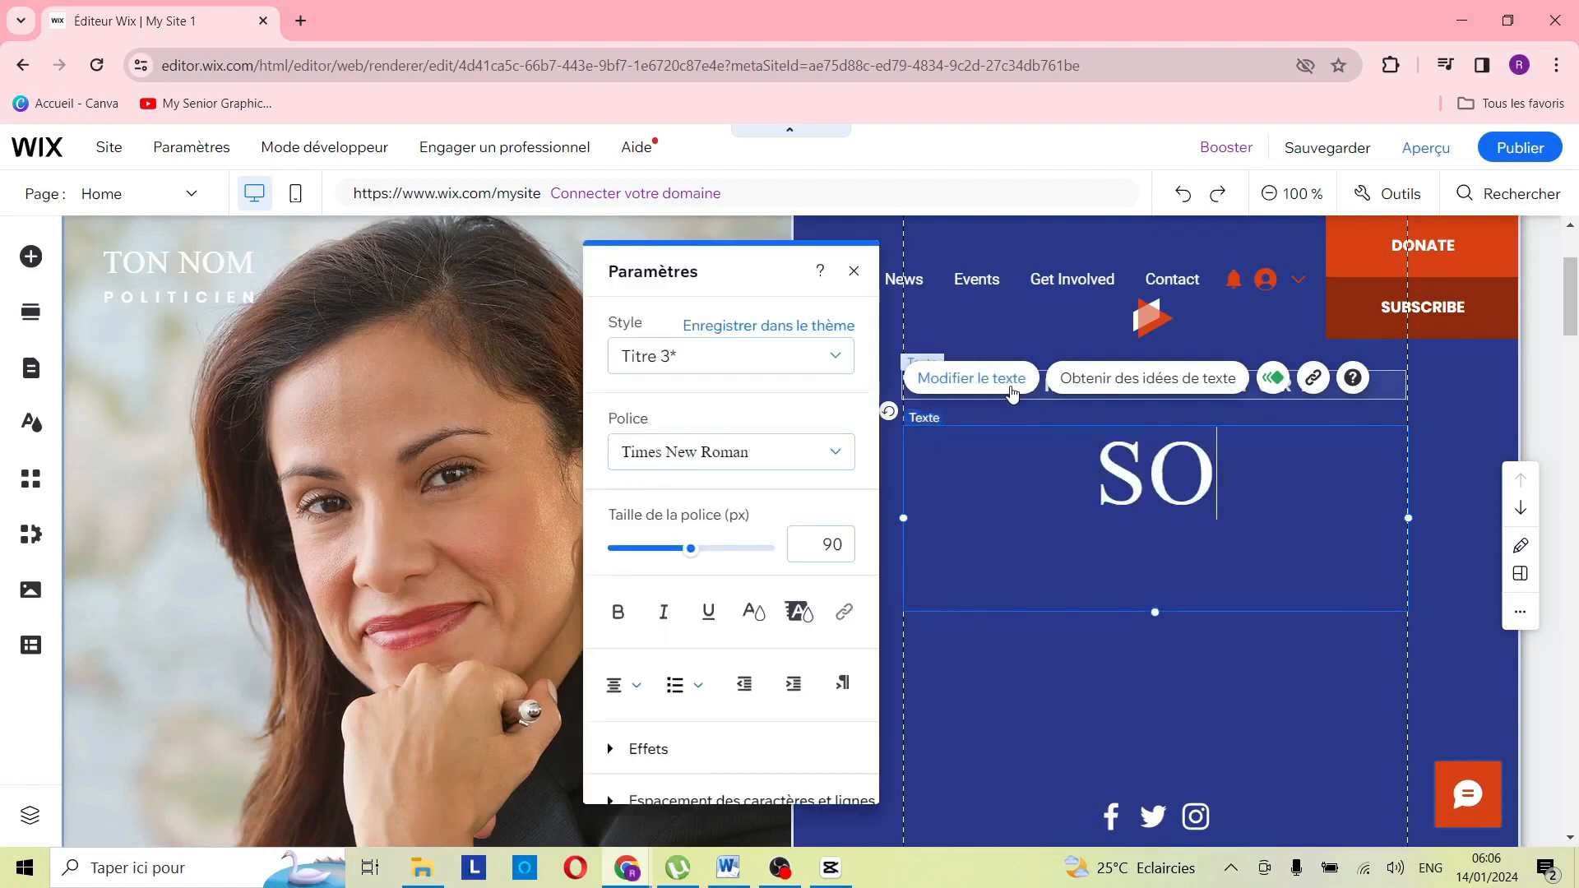
pyautogui.write('URCE D')
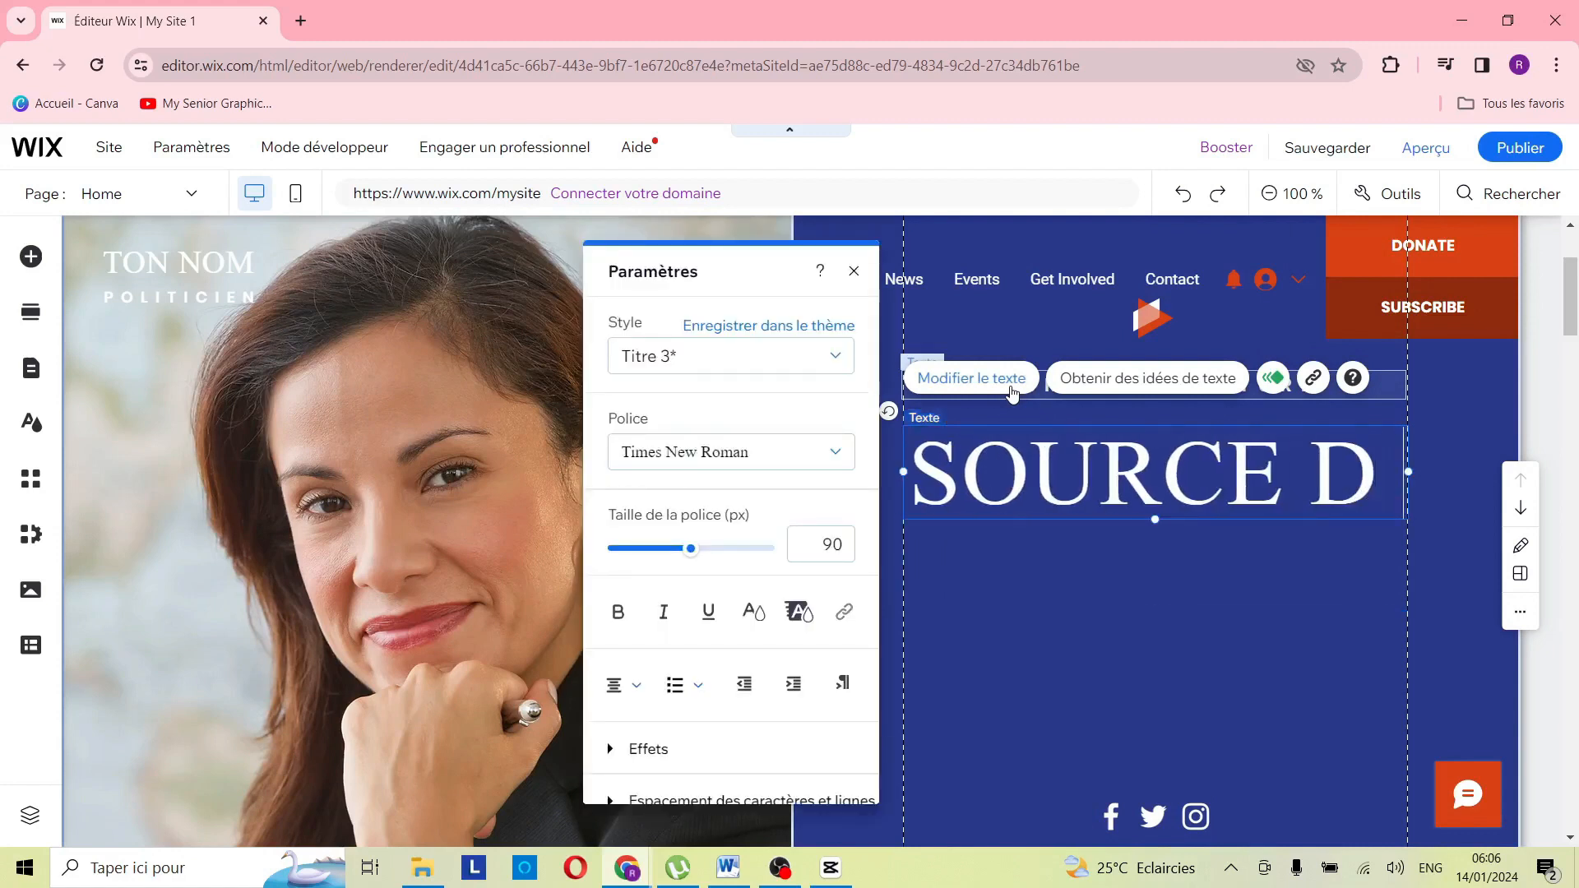
pyautogui.write('E MOTIVATION')
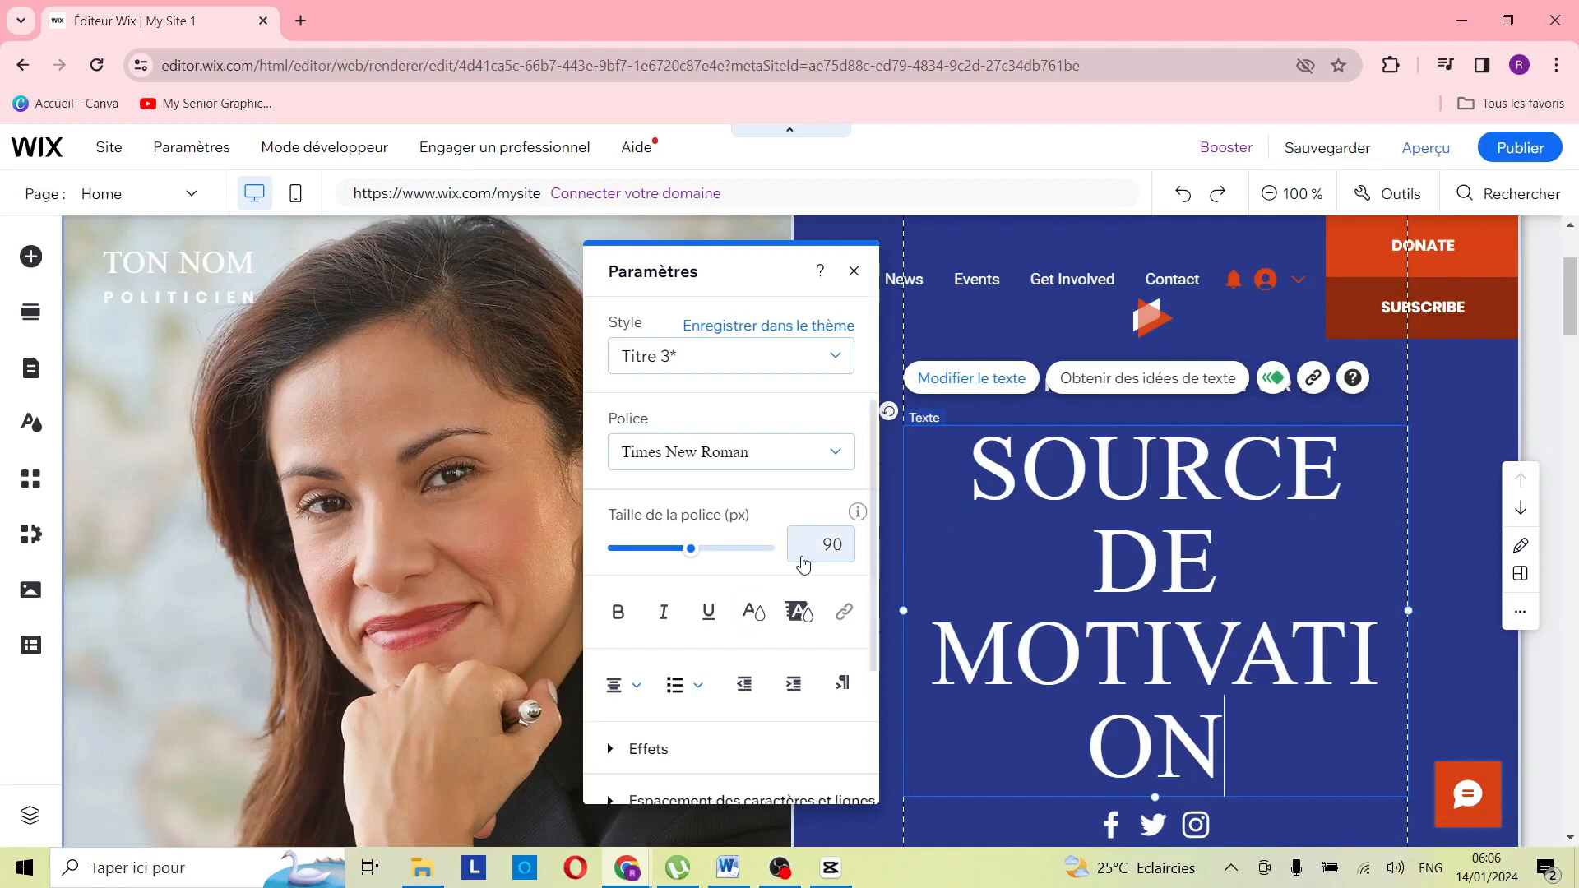
pyautogui.moveTo(687, 549); pyautogui.dragTo(676, 555)
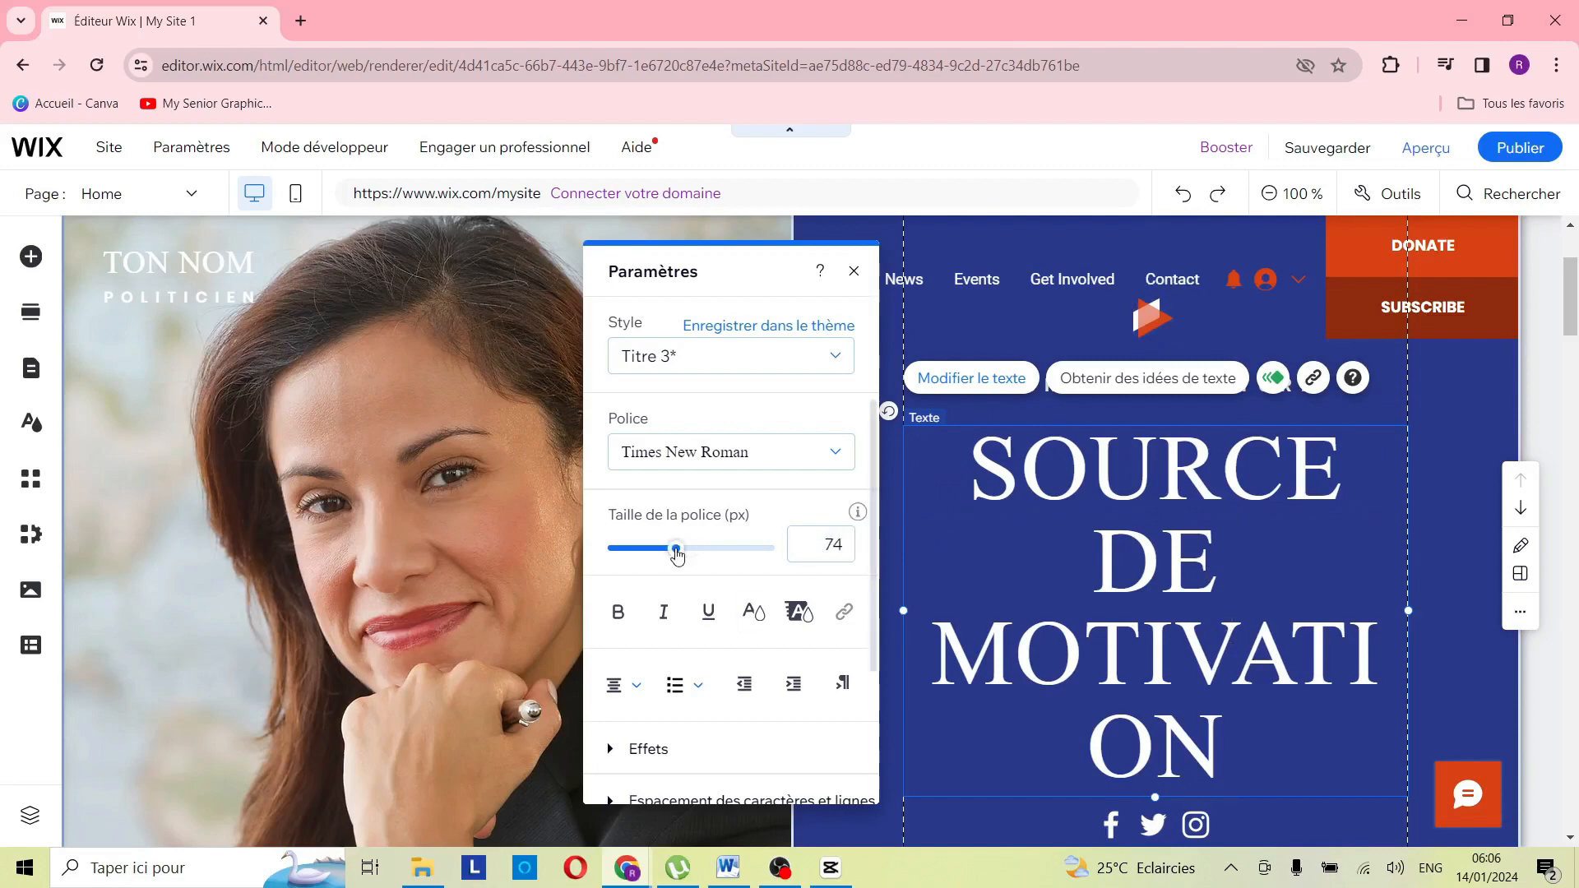
# Open the background image chooser for the column with the woman's portrait in the welcome section.
pyautogui.scroll(-4, 987, 665)
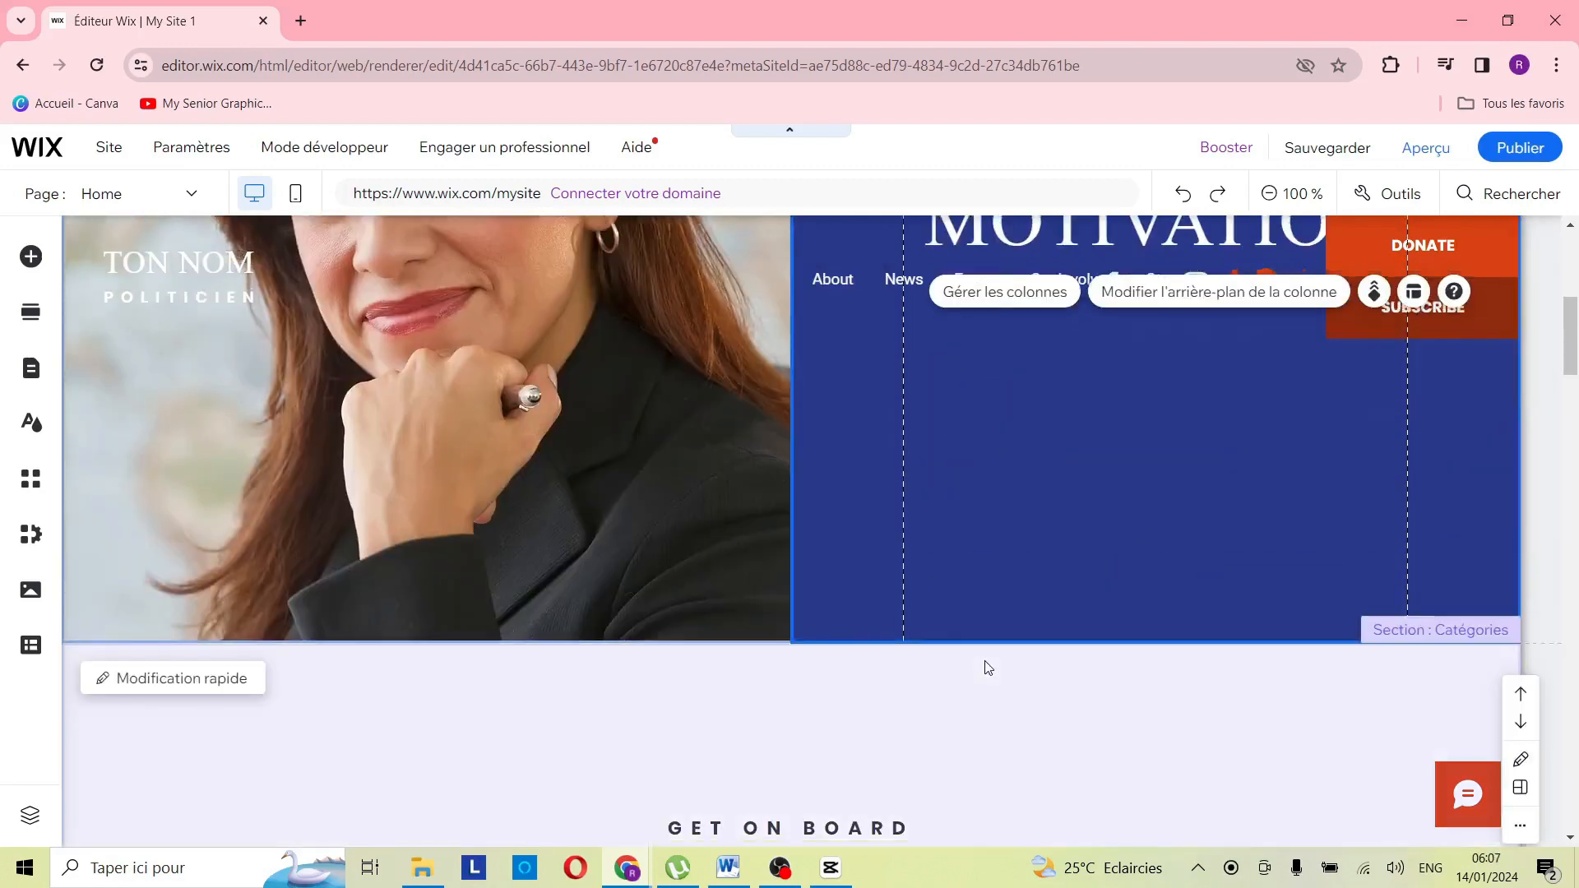
pyautogui.scroll(7, 989, 656)
pyautogui.scroll(-5, 847, 498)
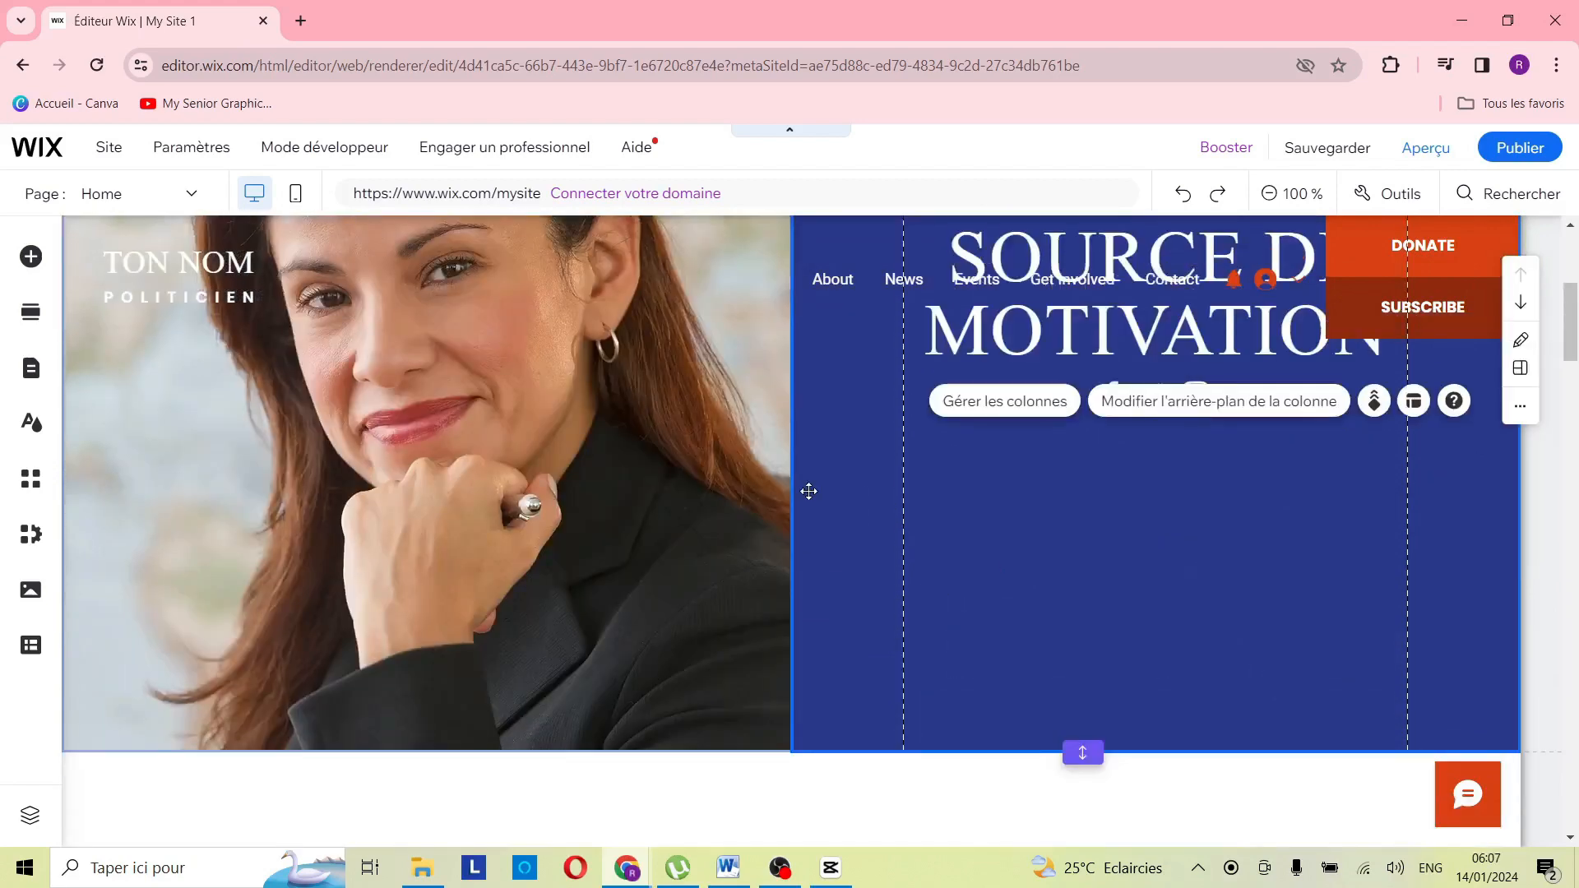
pyautogui.scroll(2, 667, 470)
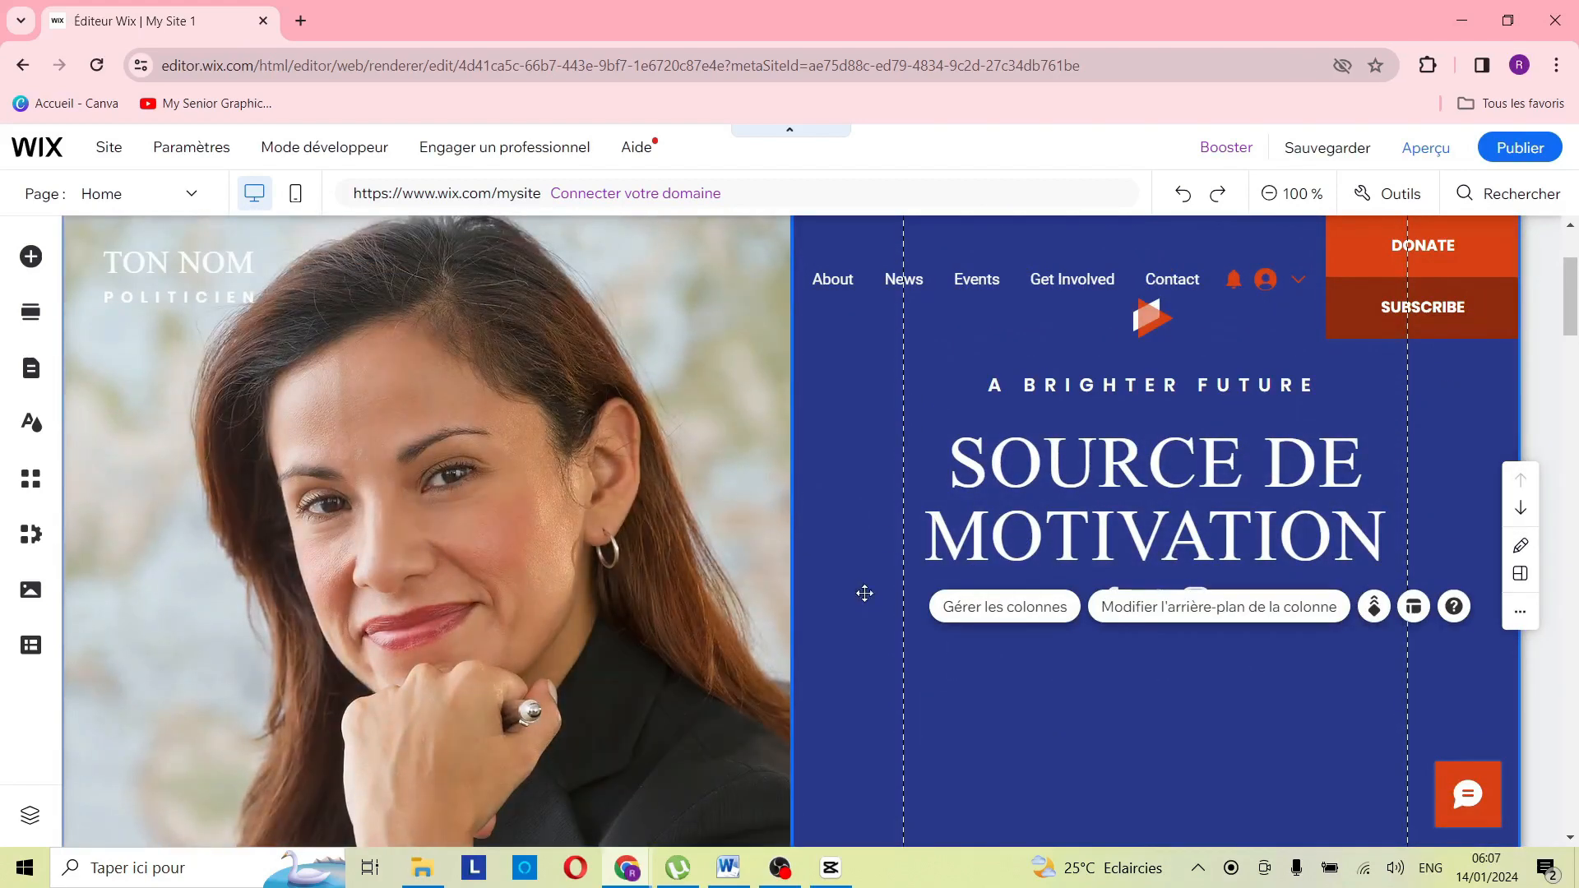
pyautogui.click(486, 503)
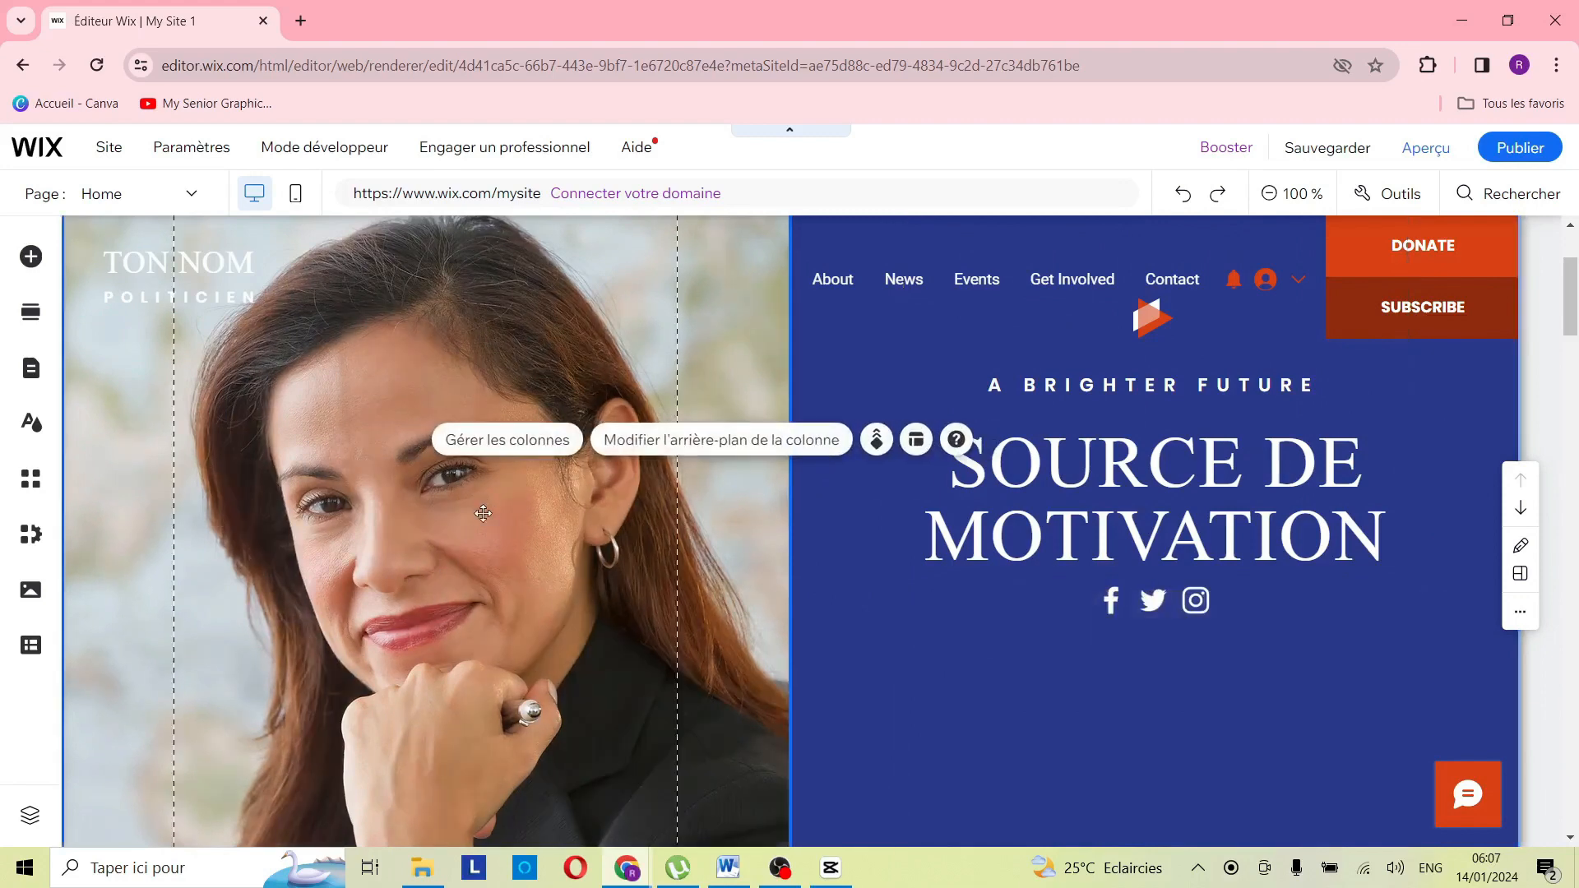
pyautogui.click(737, 446)
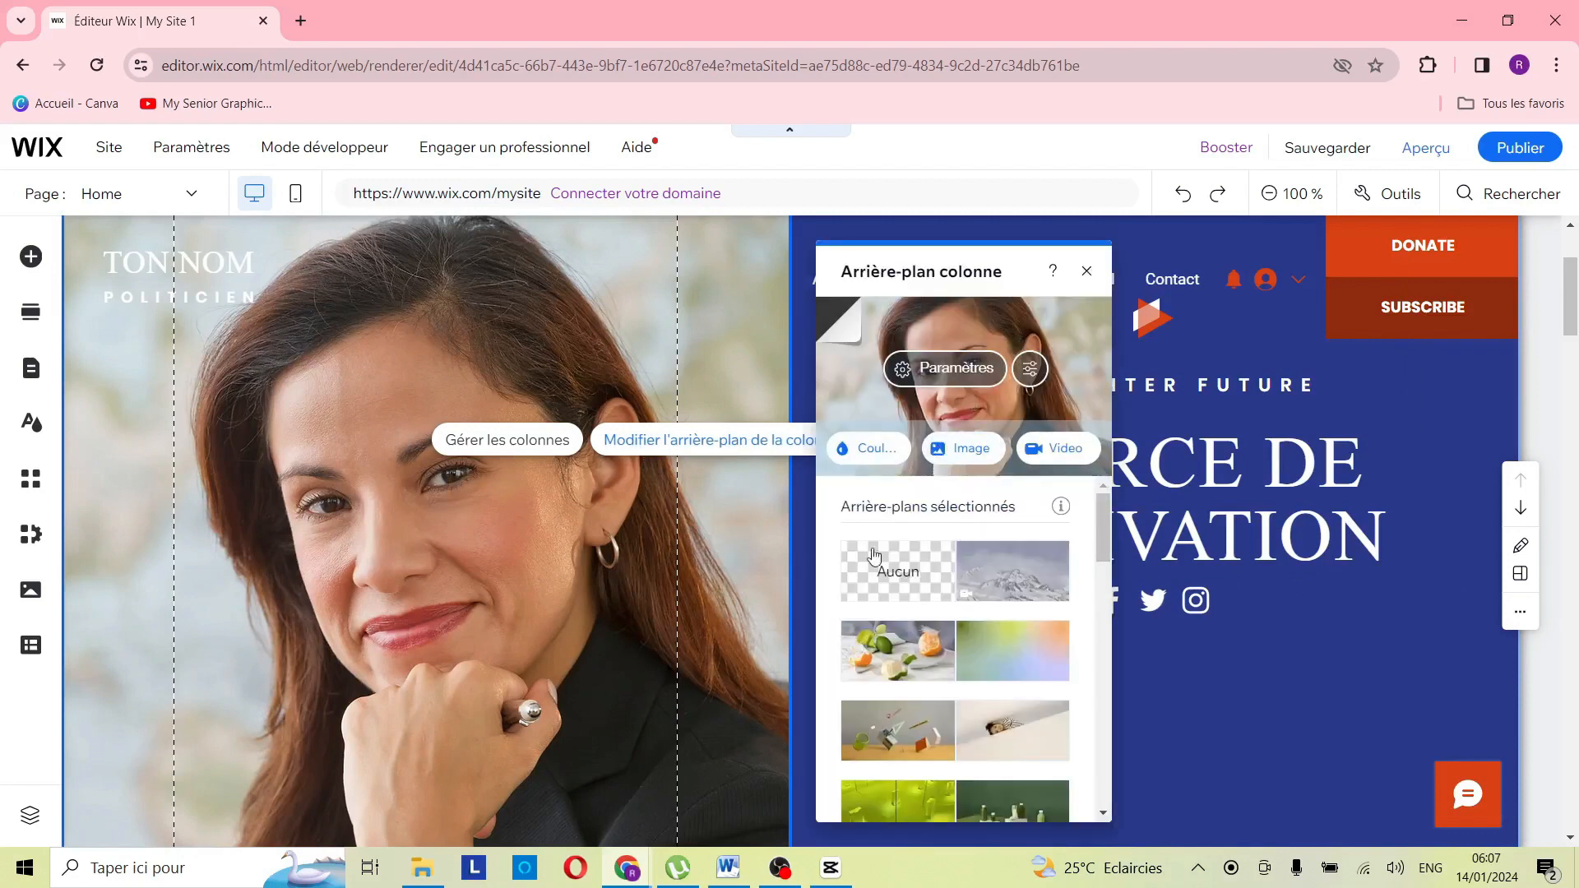
pyautogui.click(973, 451)
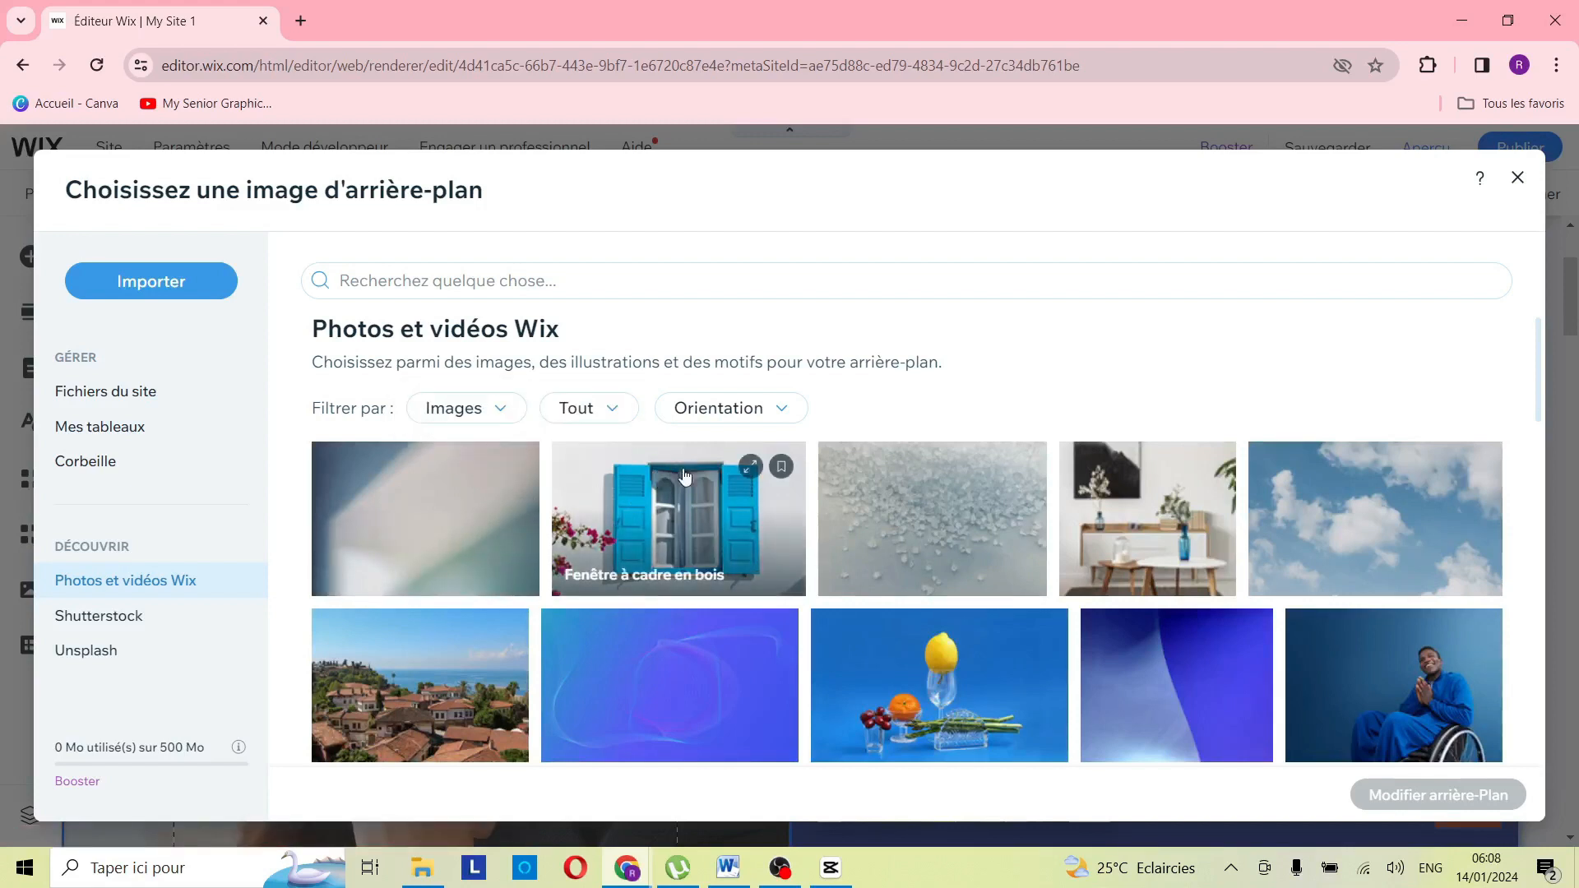
pyautogui.click(181, 284)
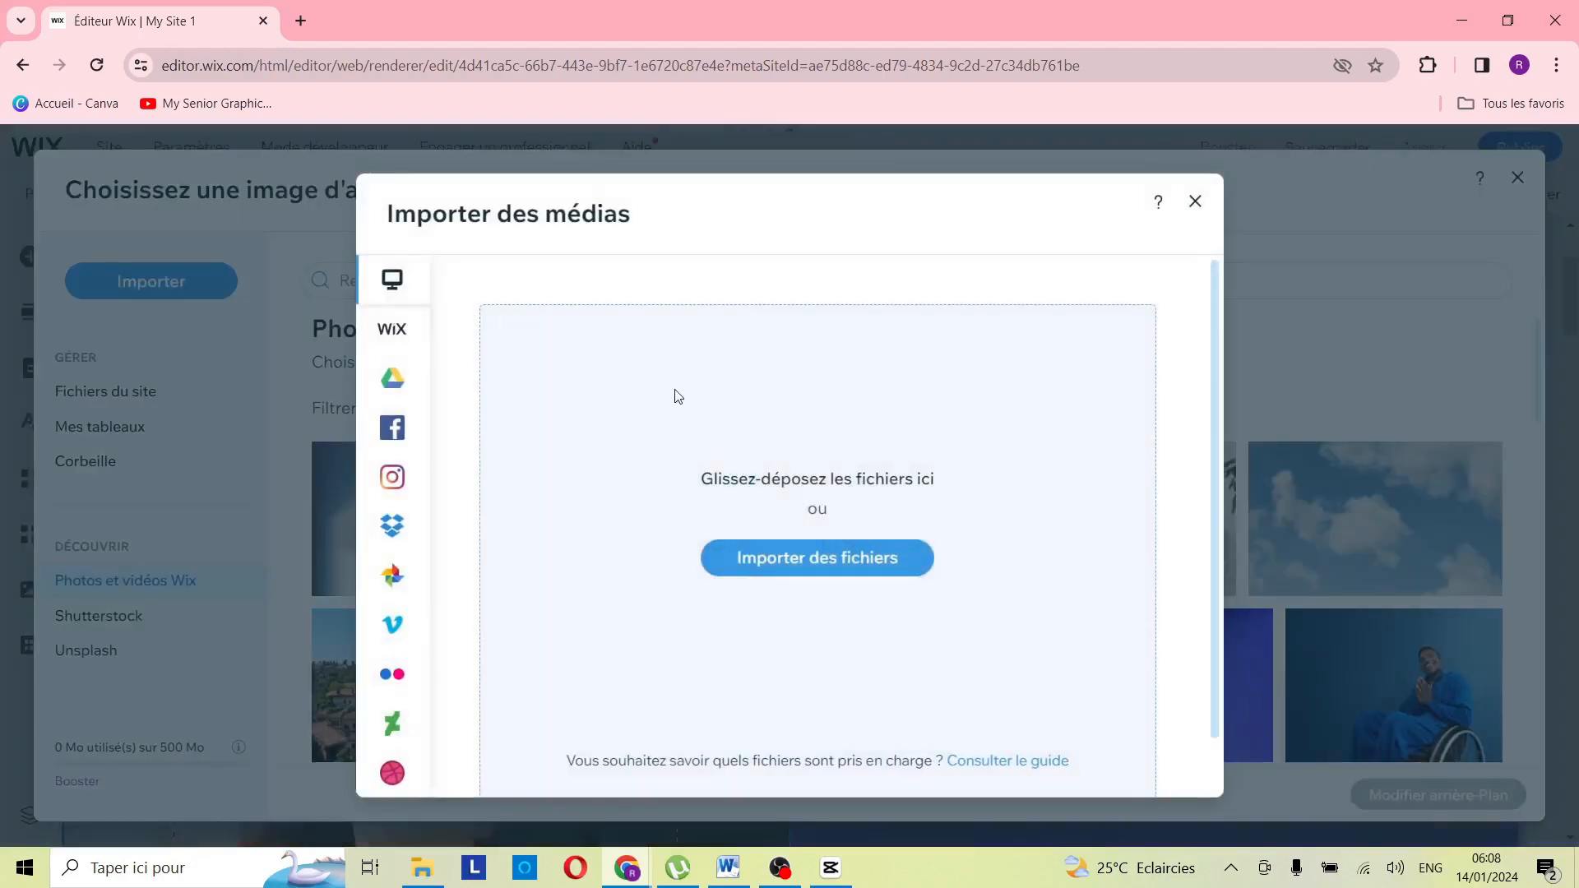
pyautogui.moveTo(427, 348)
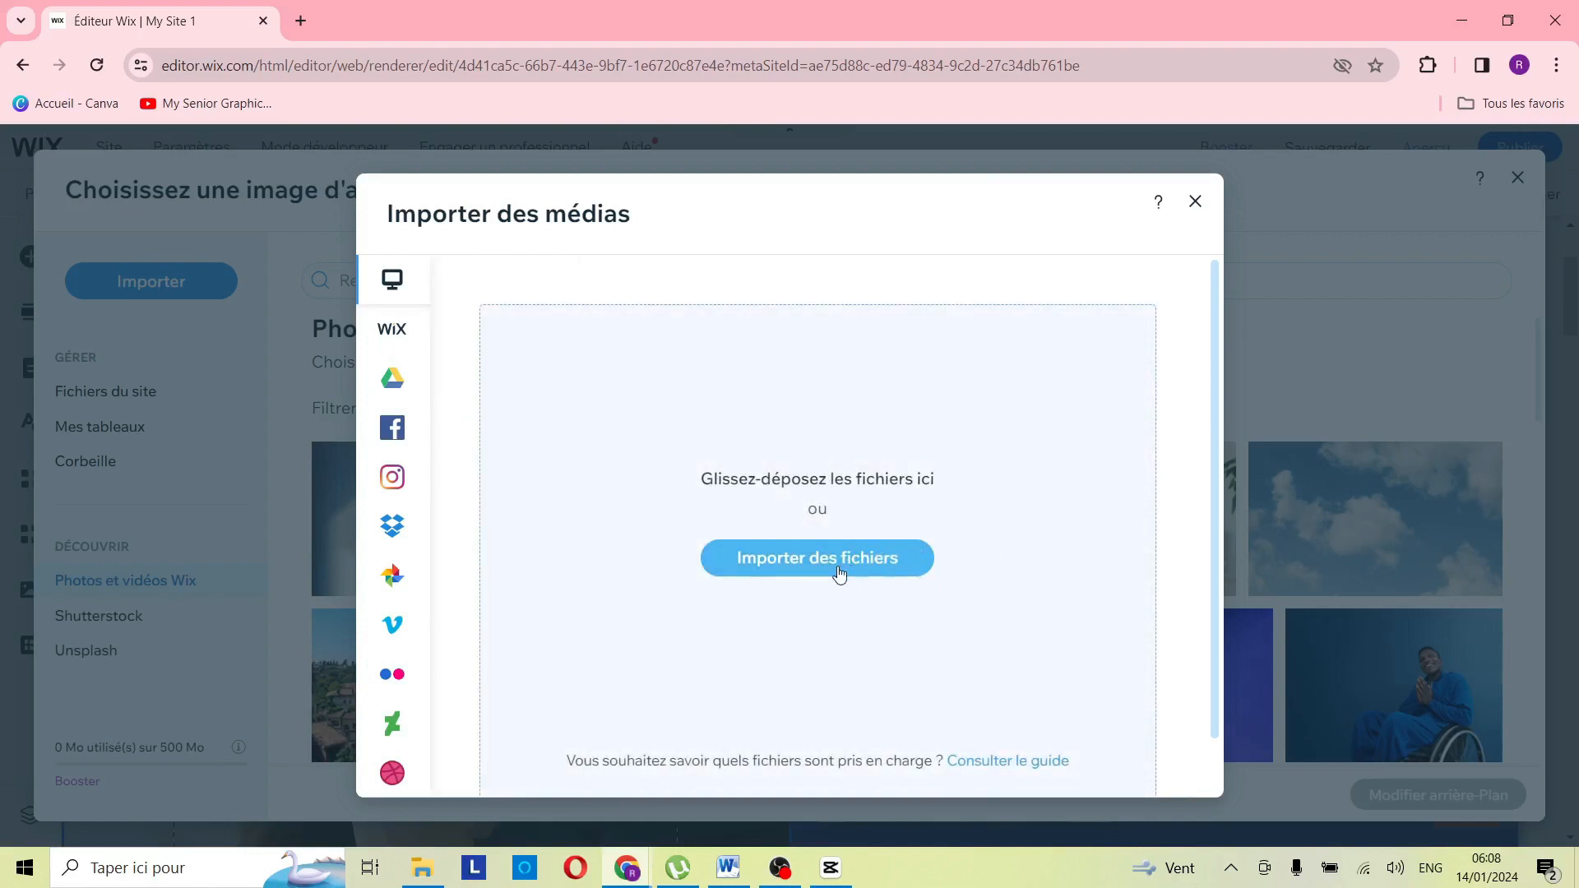
pyautogui.click(1194, 202)
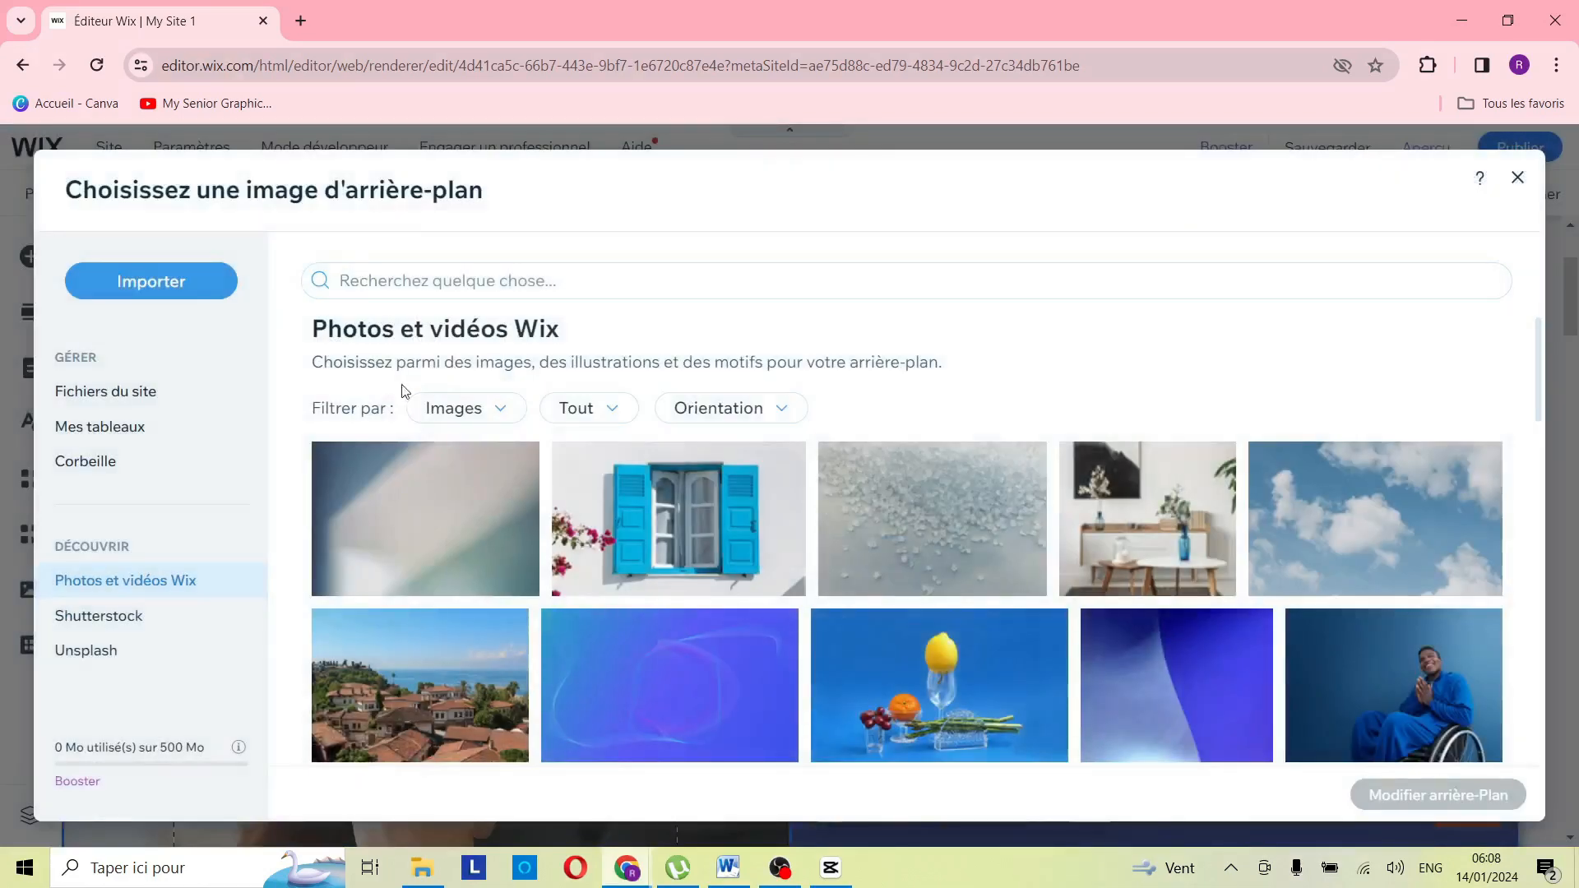
# Search the Unsplash photo collection for "HOMME" to find a new column background.
pyautogui.click(110, 668)
pyautogui.click(683, 282)
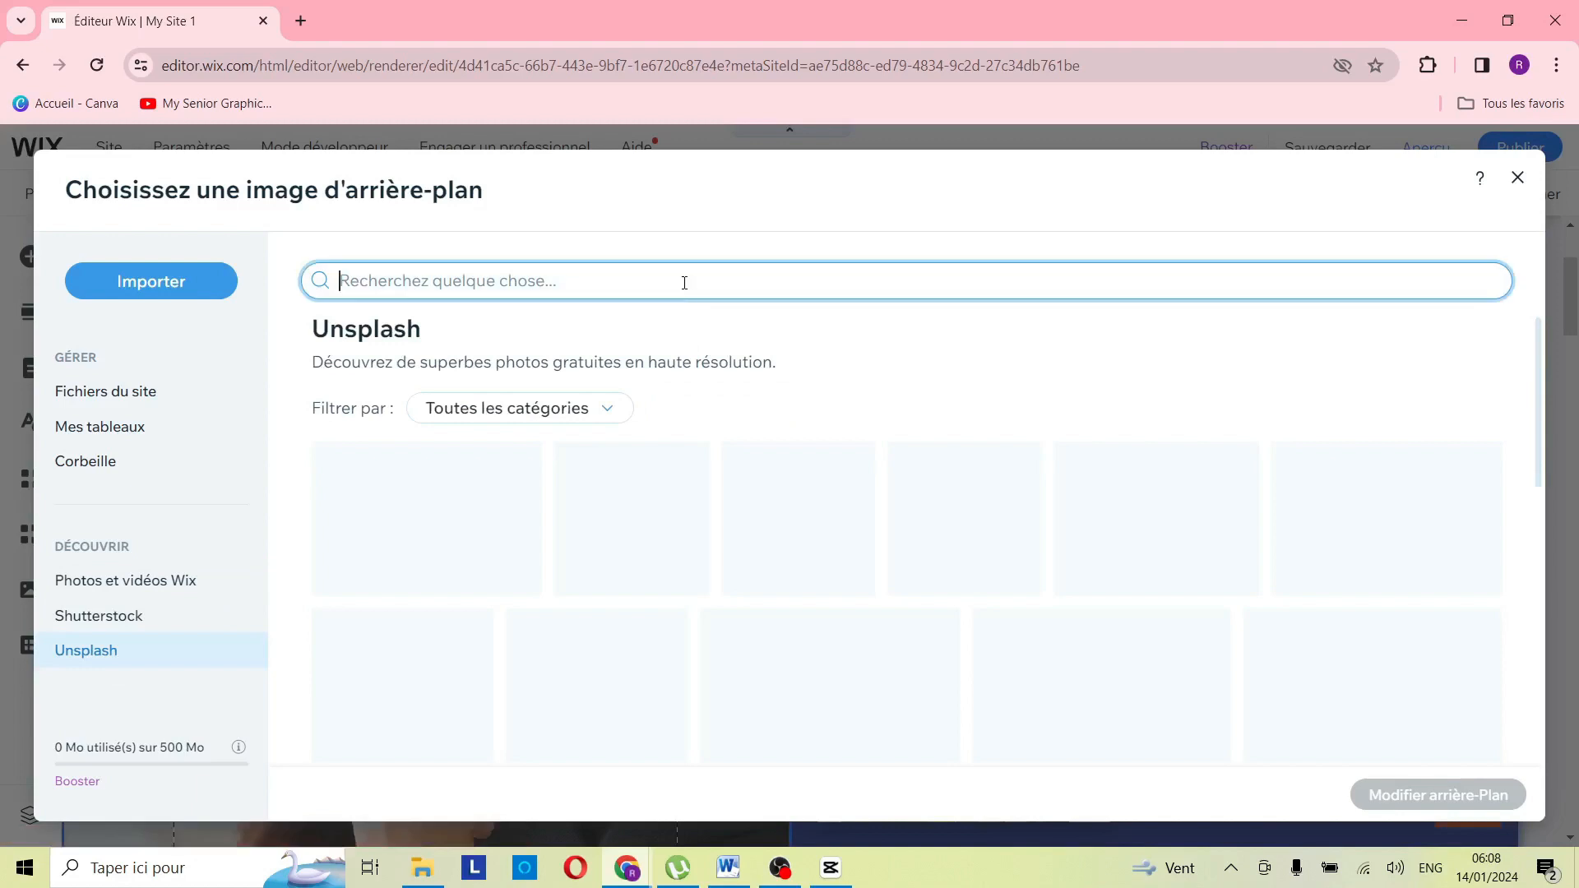
pyautogui.write('HOMME')
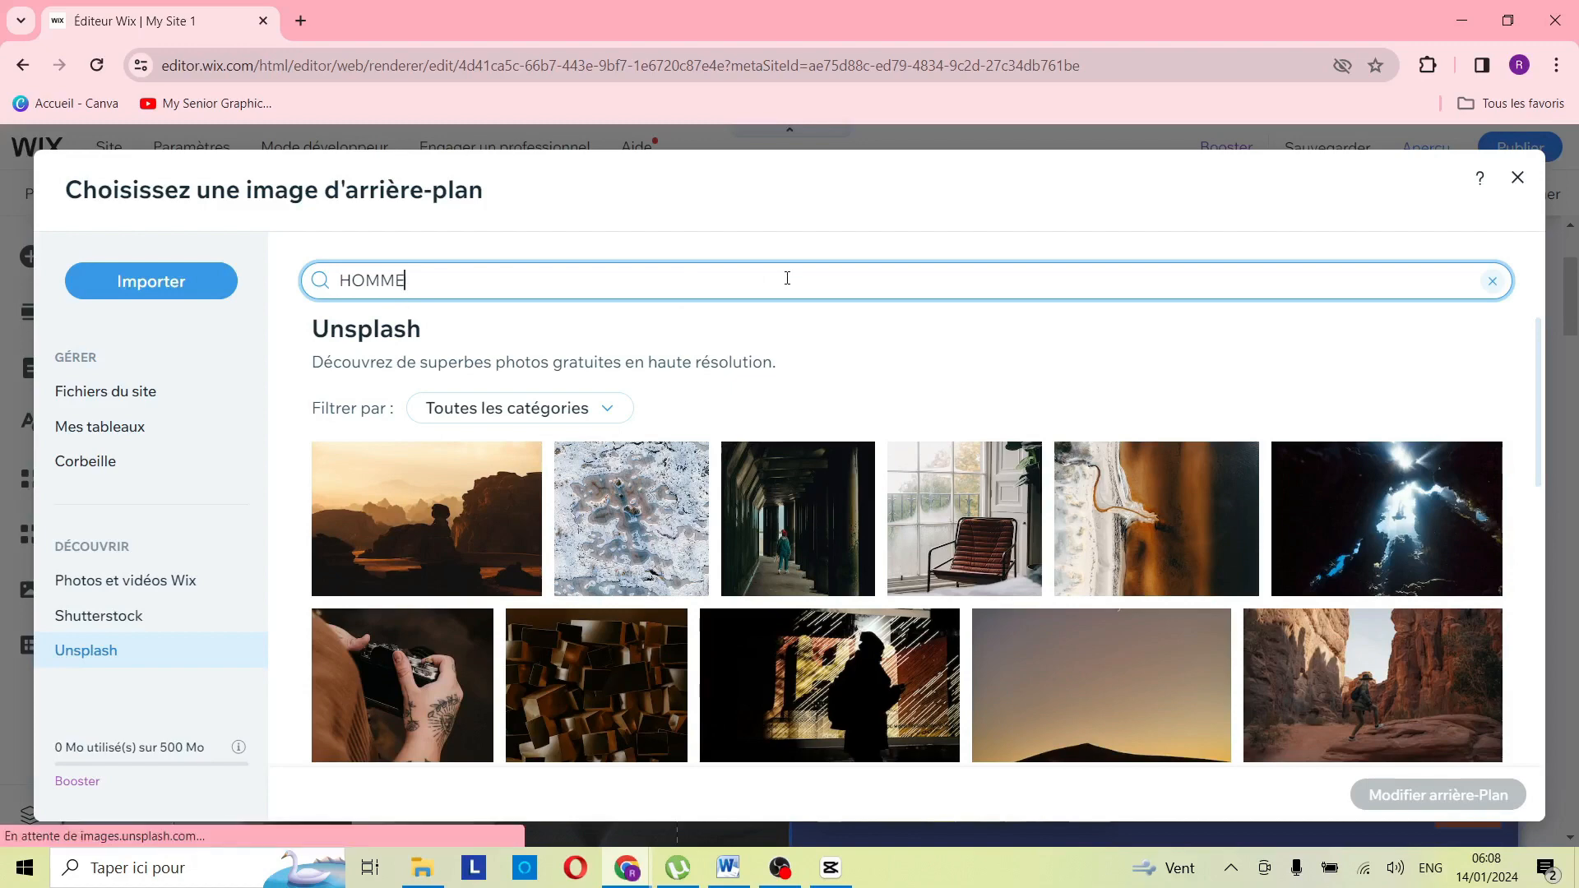
pyautogui.press('Return')
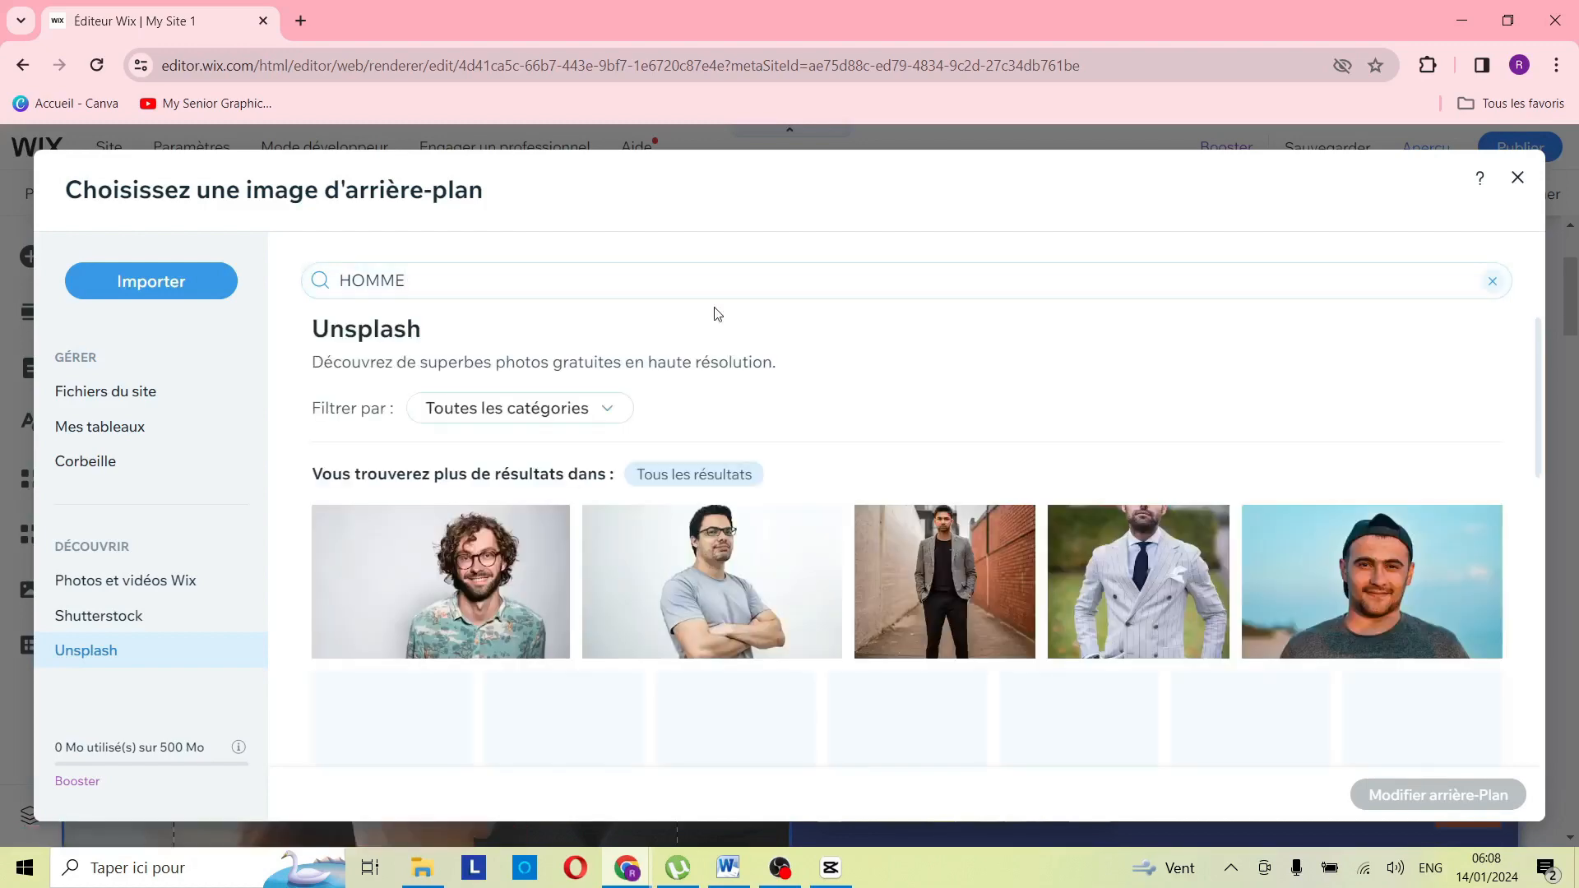
# Apply the photo of the bearded man in a cap as the welcome section column's background and close the background settings.
pyautogui.scroll(-1, 859, 612)
pyautogui.scroll(-2, 859, 613)
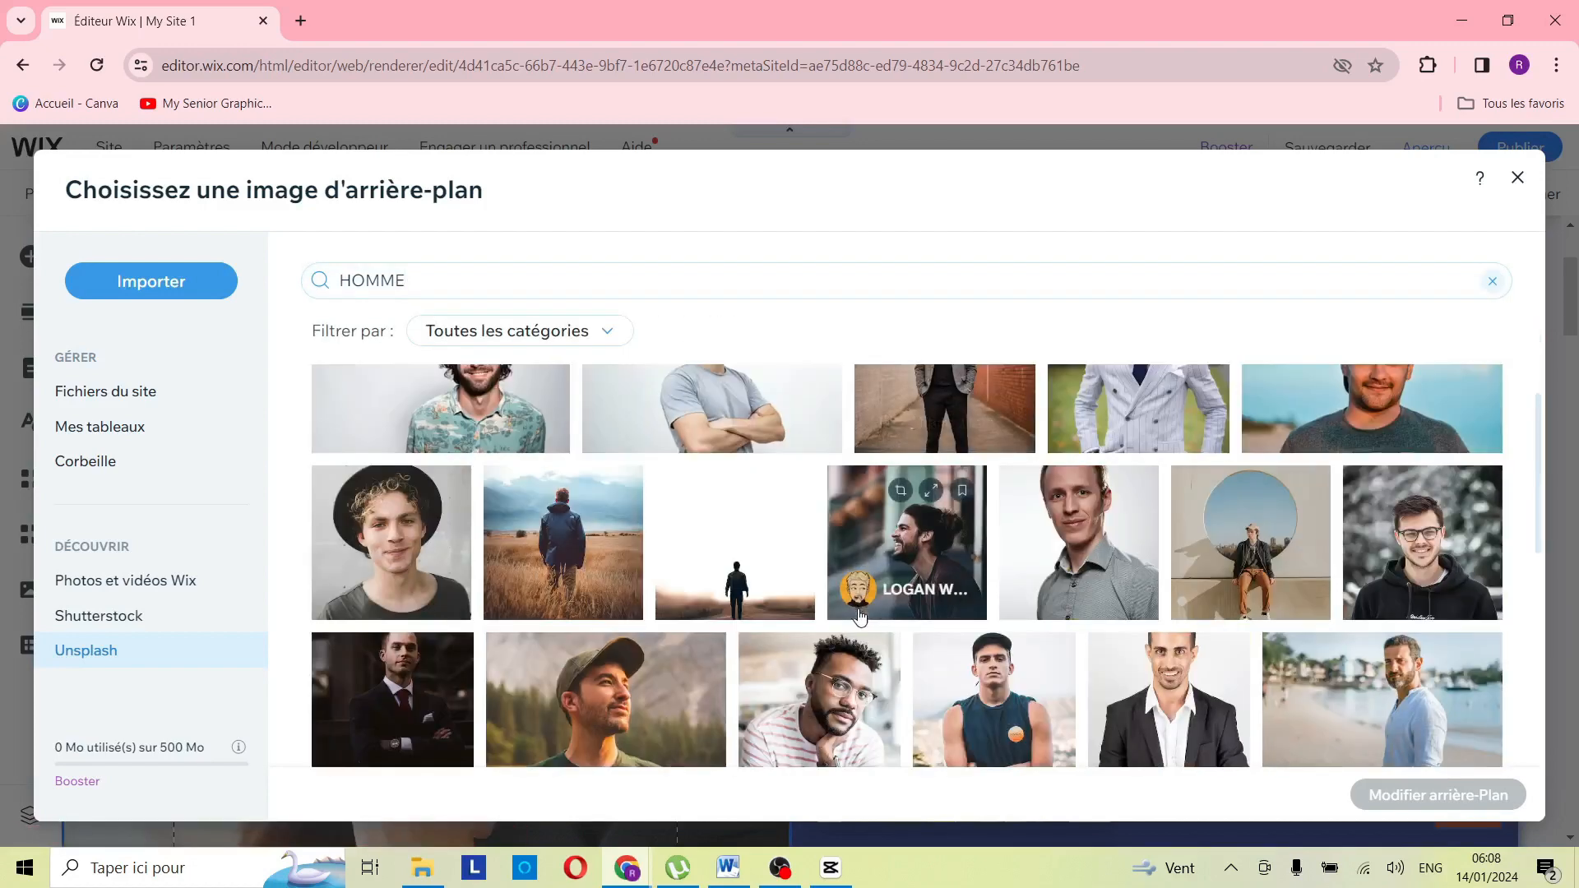
pyautogui.click(612, 718)
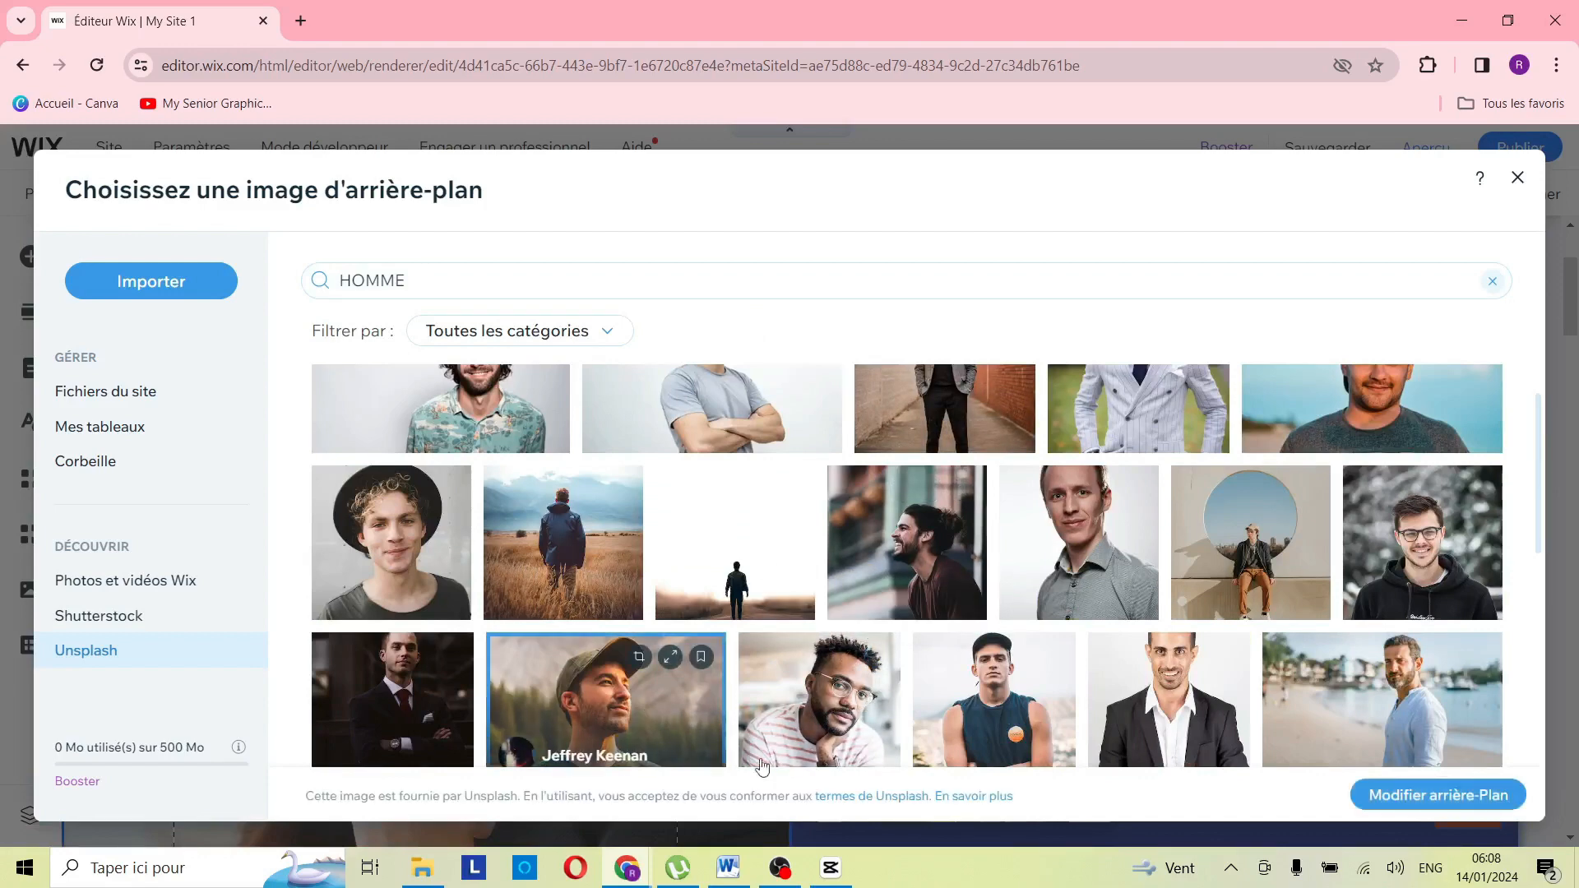
pyautogui.click(1427, 795)
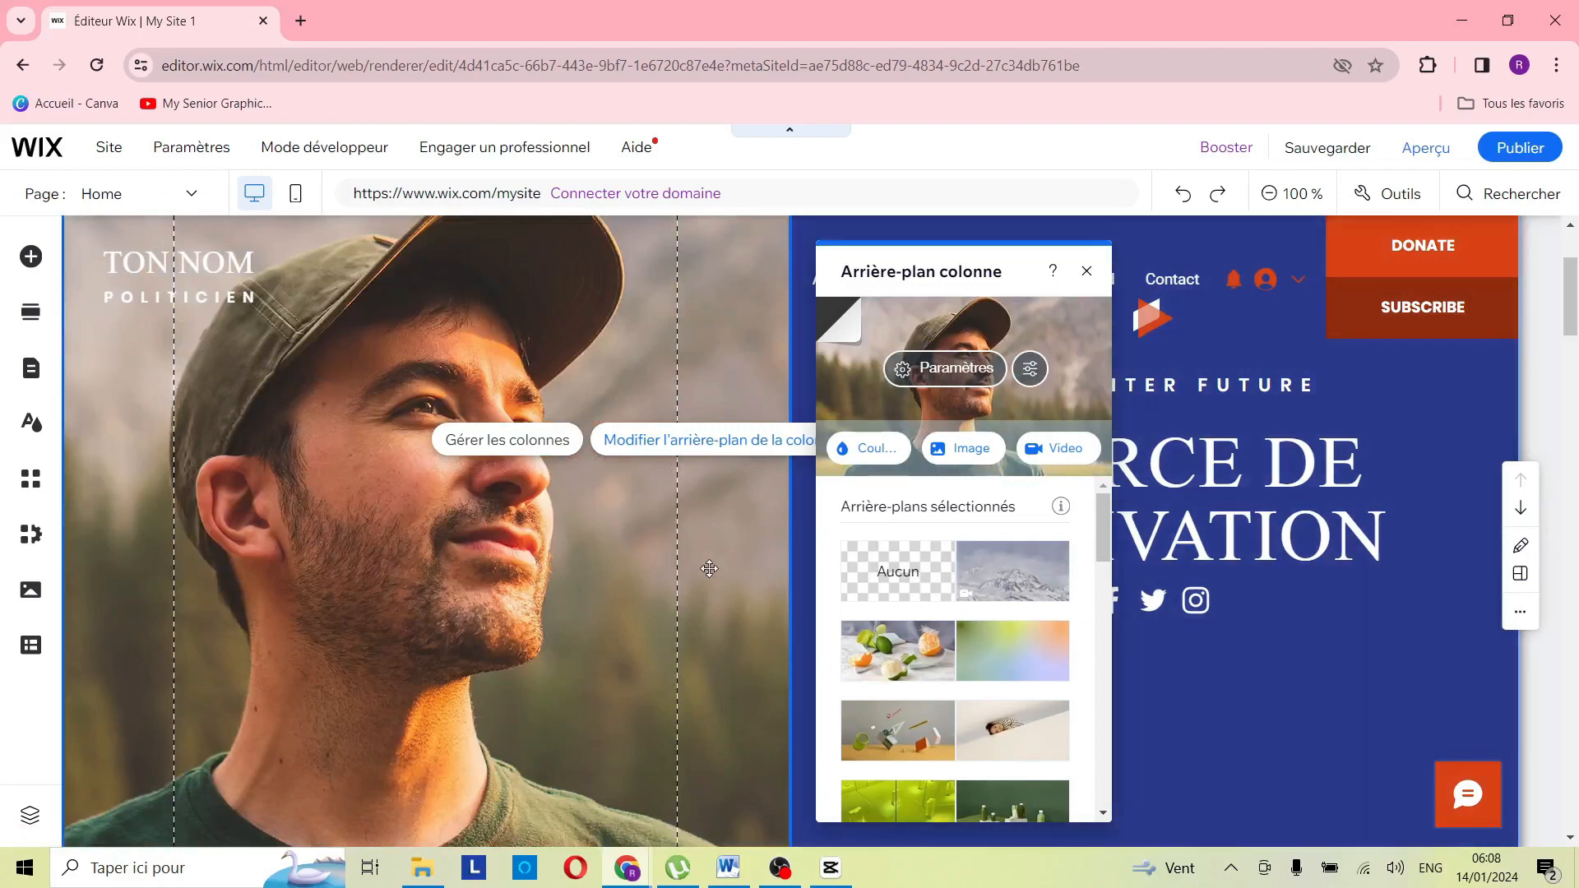
pyautogui.scroll(-6, 428, 409)
pyautogui.scroll(7, 429, 408)
pyautogui.scroll(-4, 440, 414)
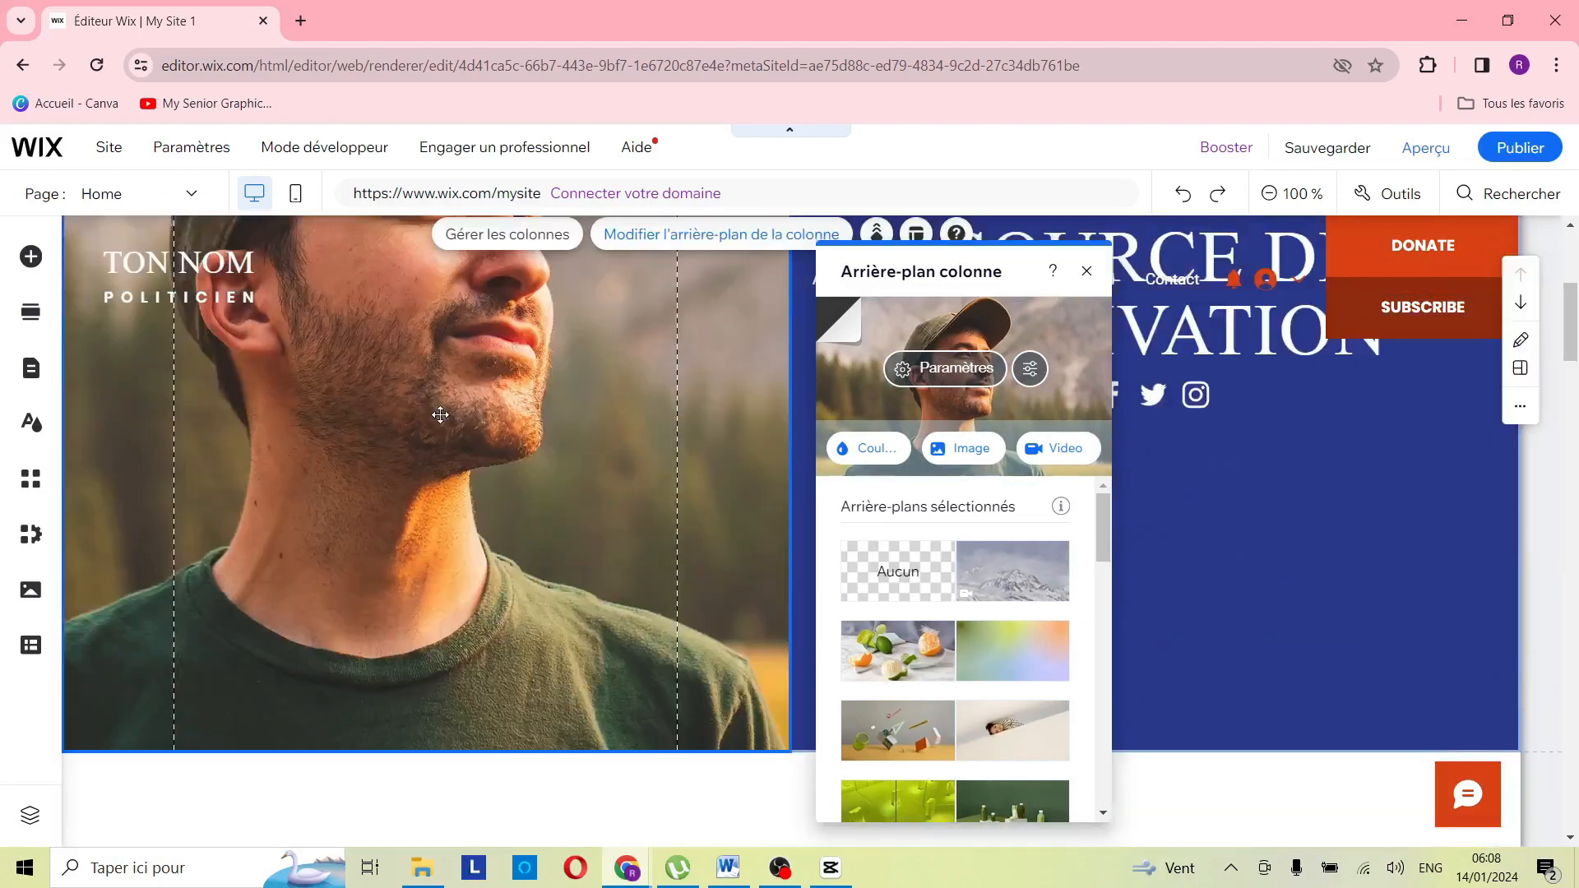
pyautogui.click(1086, 271)
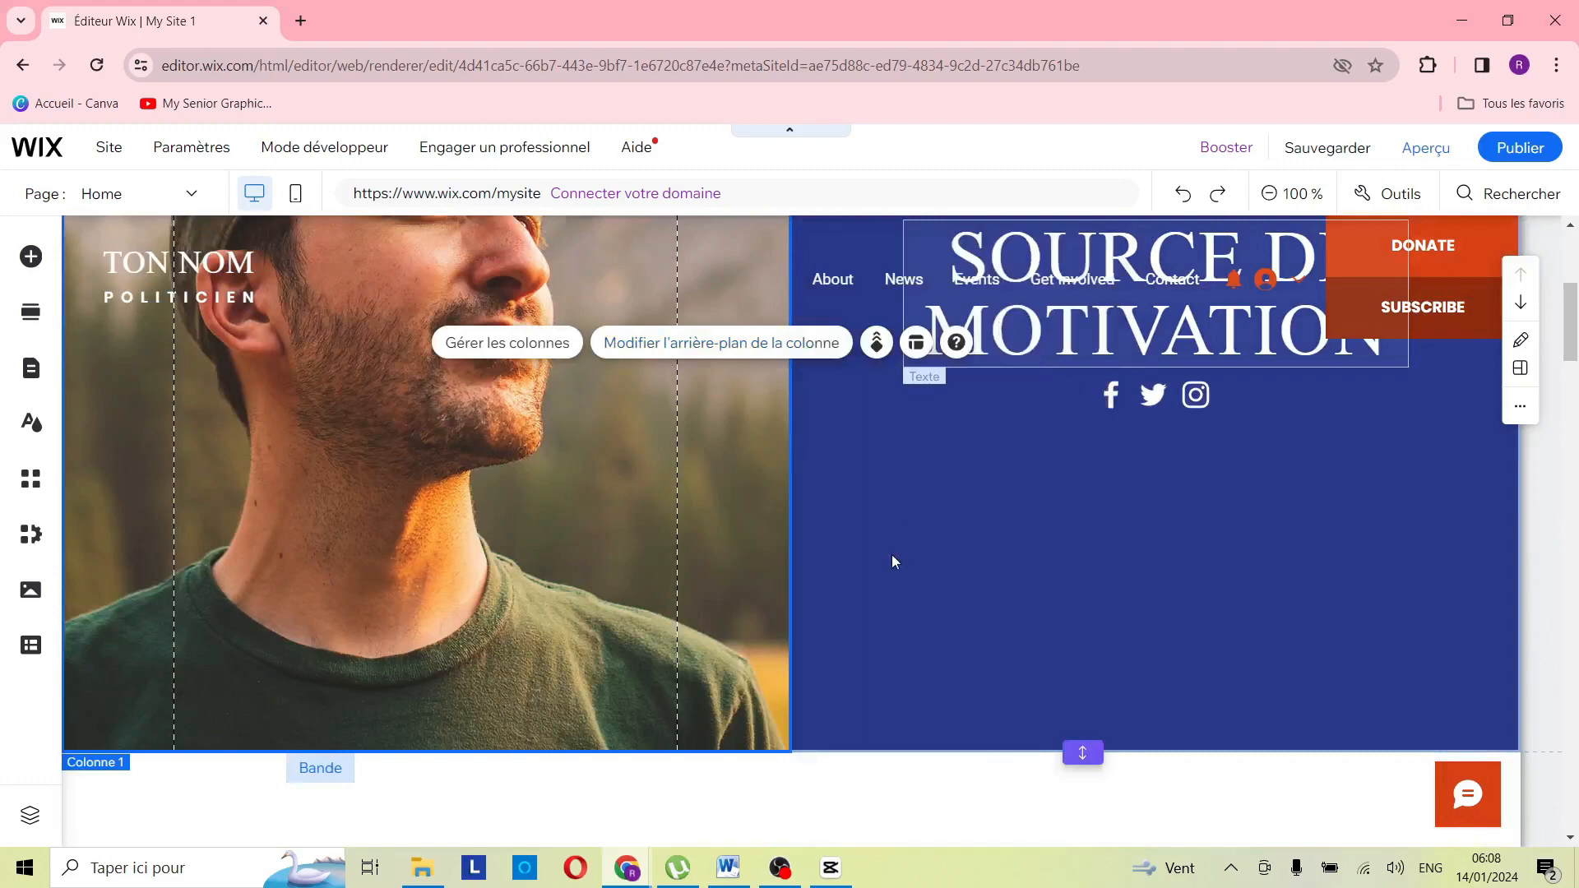
# Replace the "GET ON BOARD" text in the categories section with "QUALITE PERSONNELLE".
pyautogui.scroll(-3, 905, 493)
pyautogui.scroll(5, 906, 448)
pyautogui.scroll(-10, 909, 453)
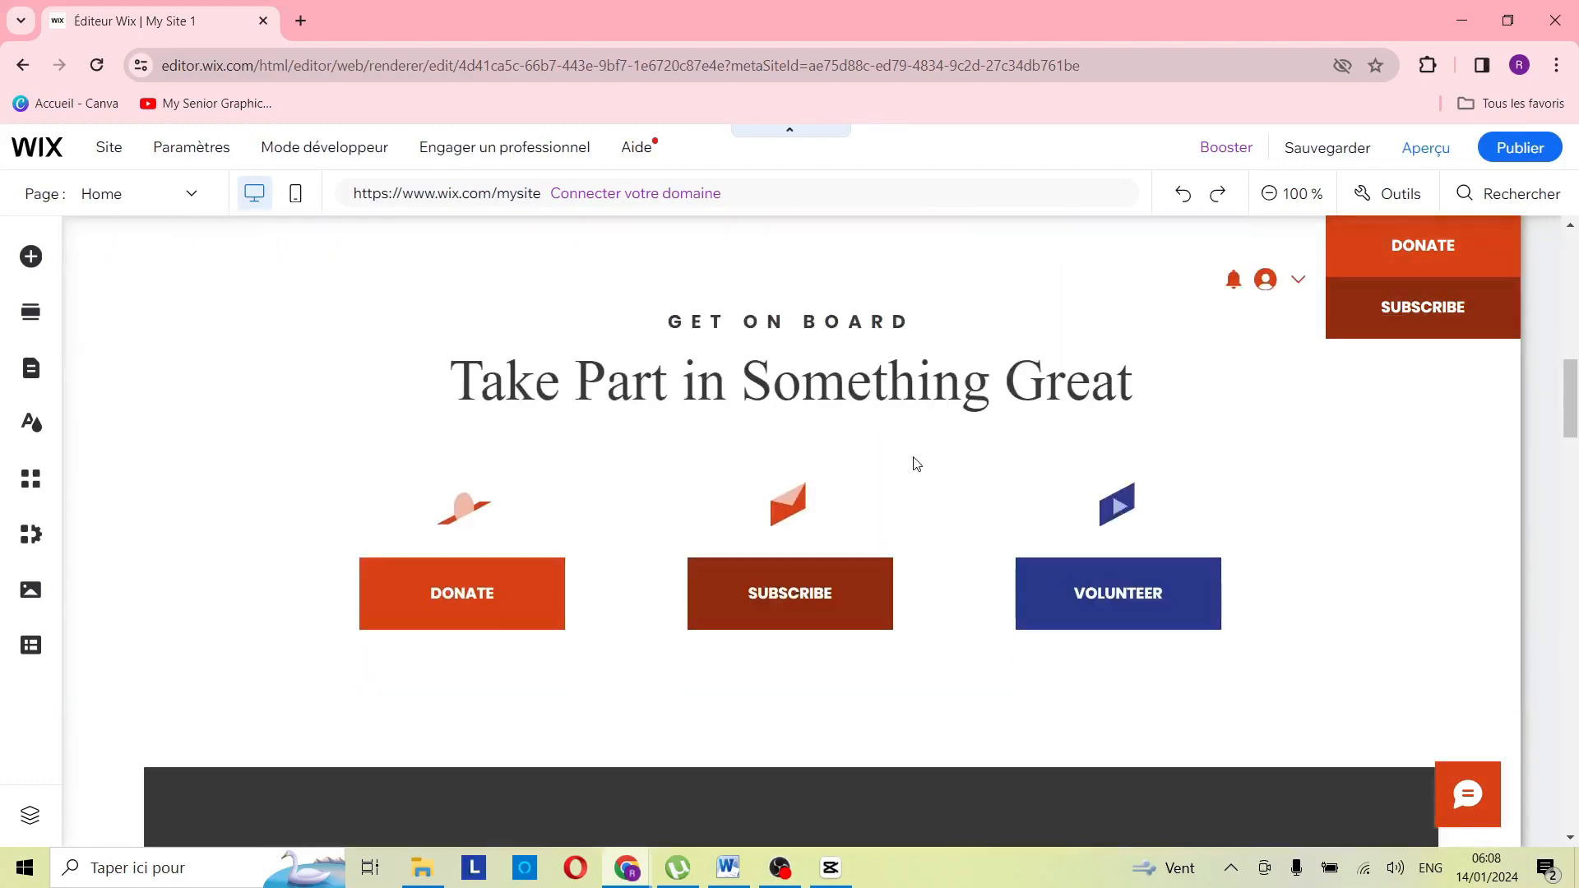
pyautogui.scroll(1, 915, 464)
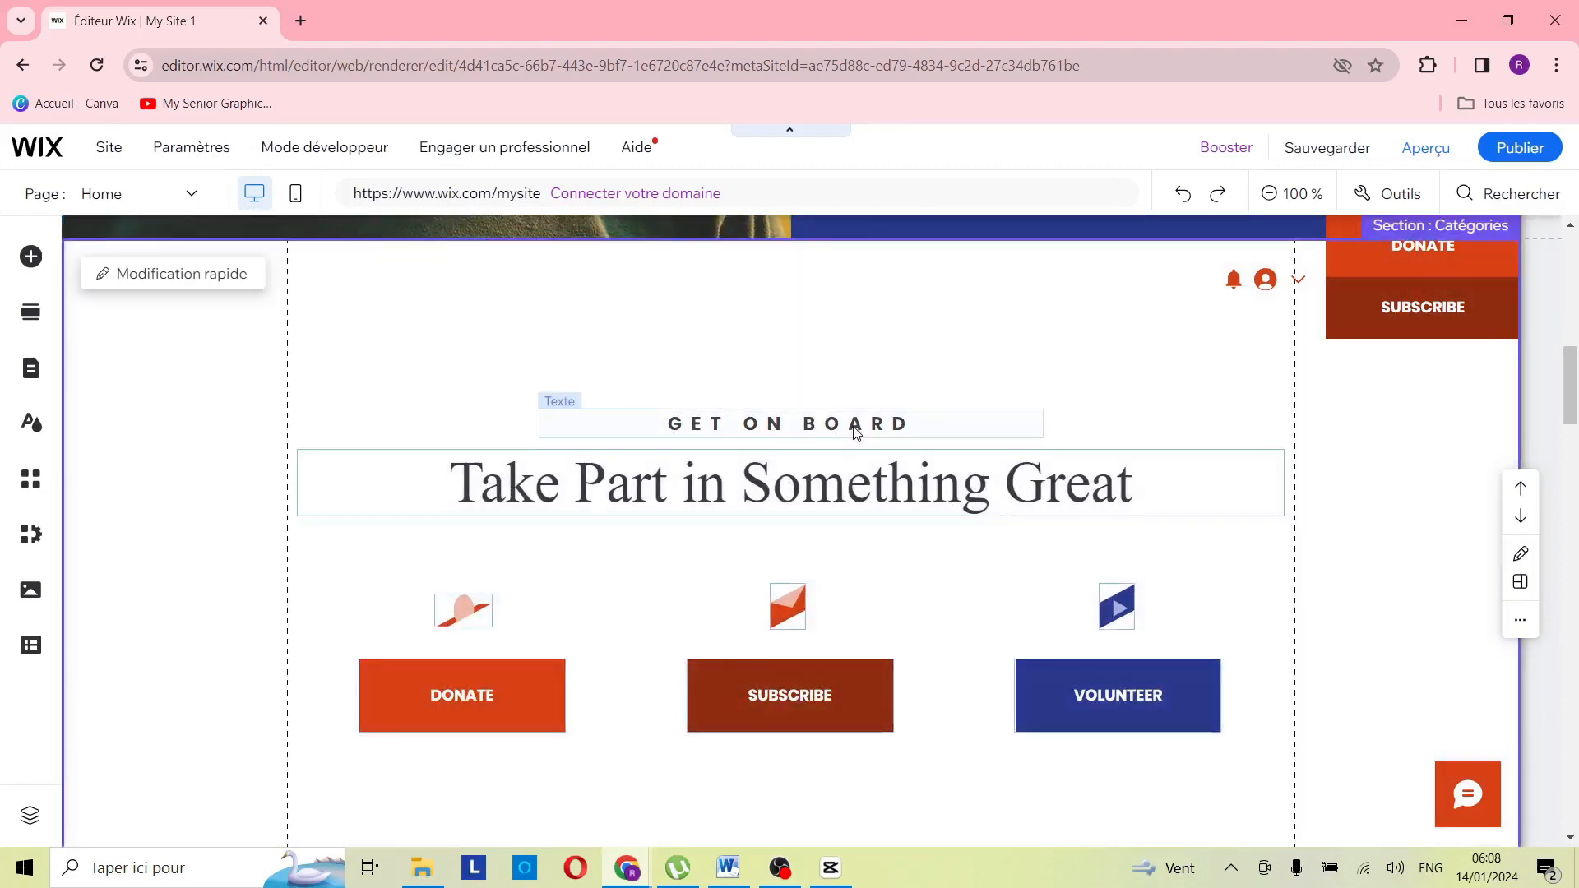
pyautogui.click(855, 433)
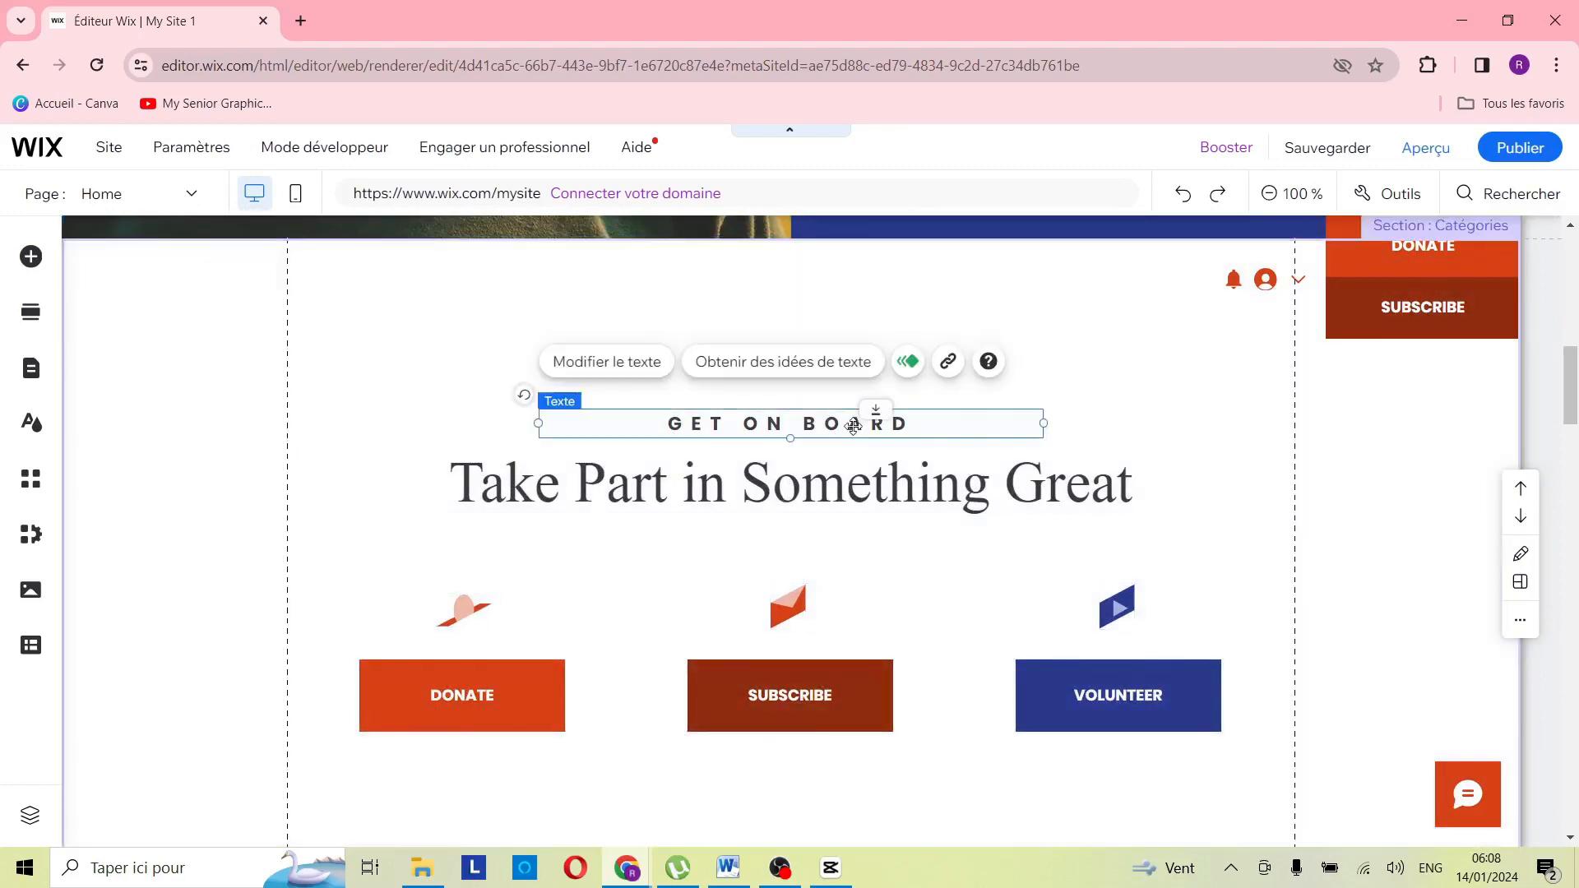
pyautogui.click(649, 366)
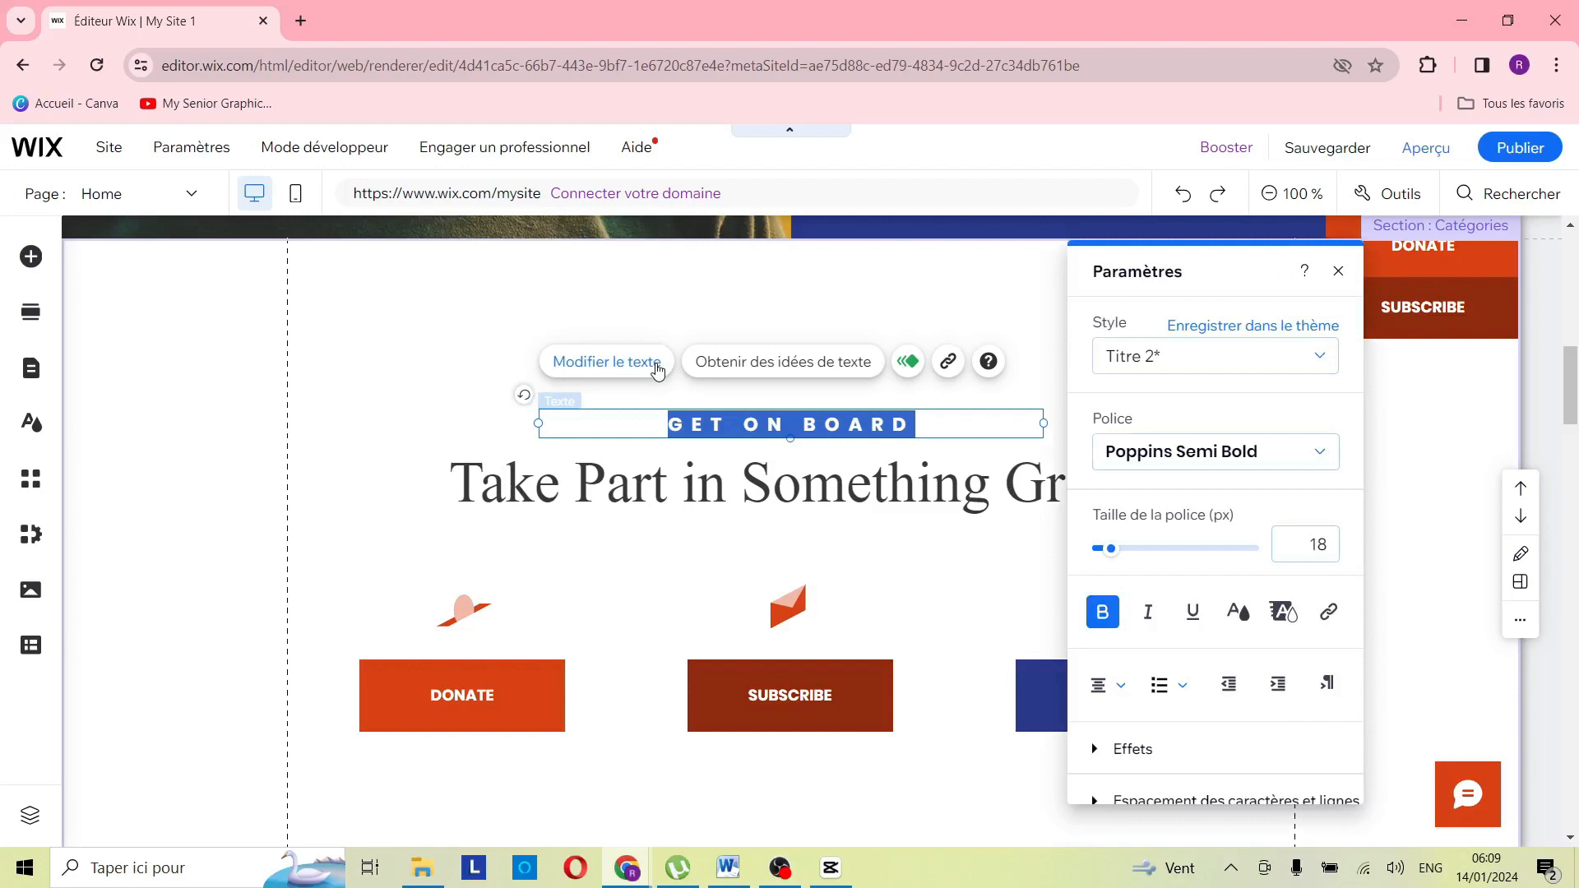
pyautogui.write('QUALITE PERSONNELLE')
# Replace the "Take Part in Something Great" heading with "PRENDRE PART".
pyautogui.click(755, 480)
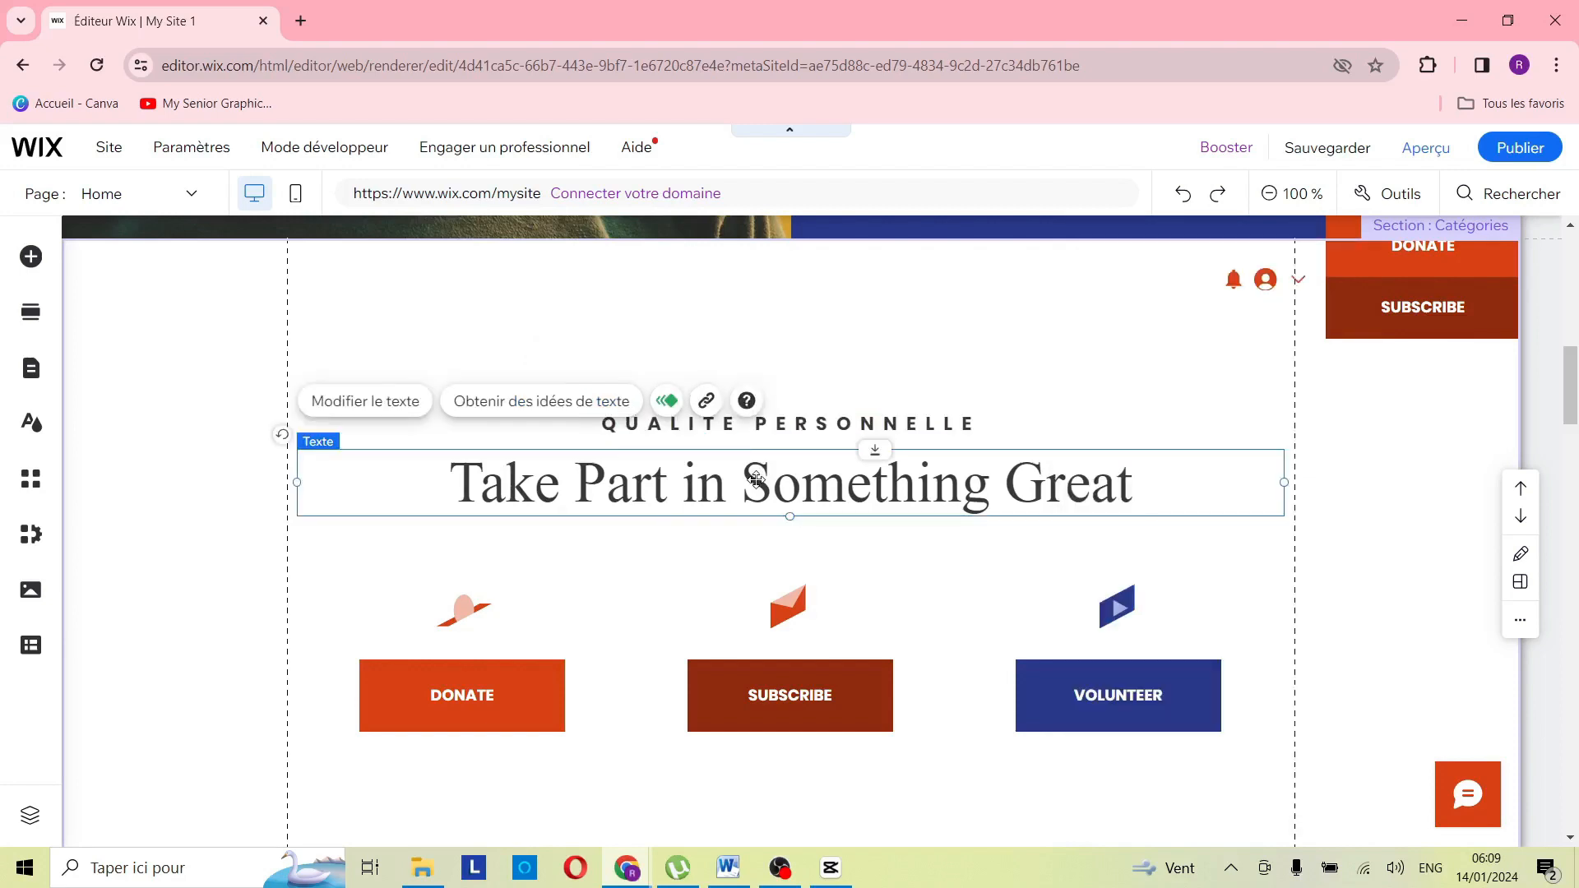
pyautogui.click(387, 407)
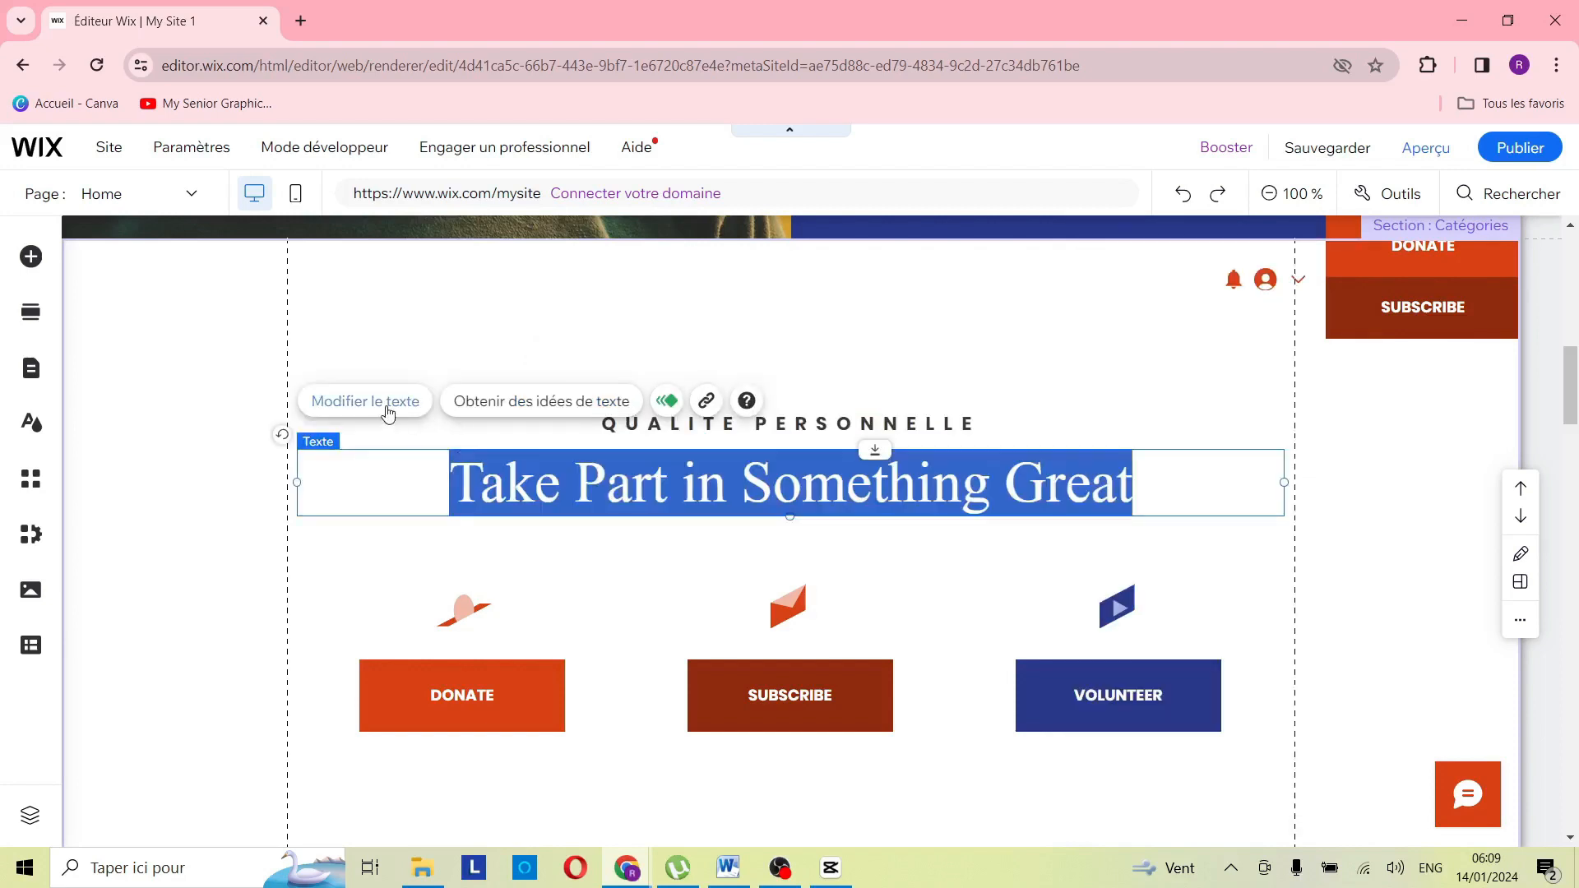
pyautogui.write('PRENDRE PART')
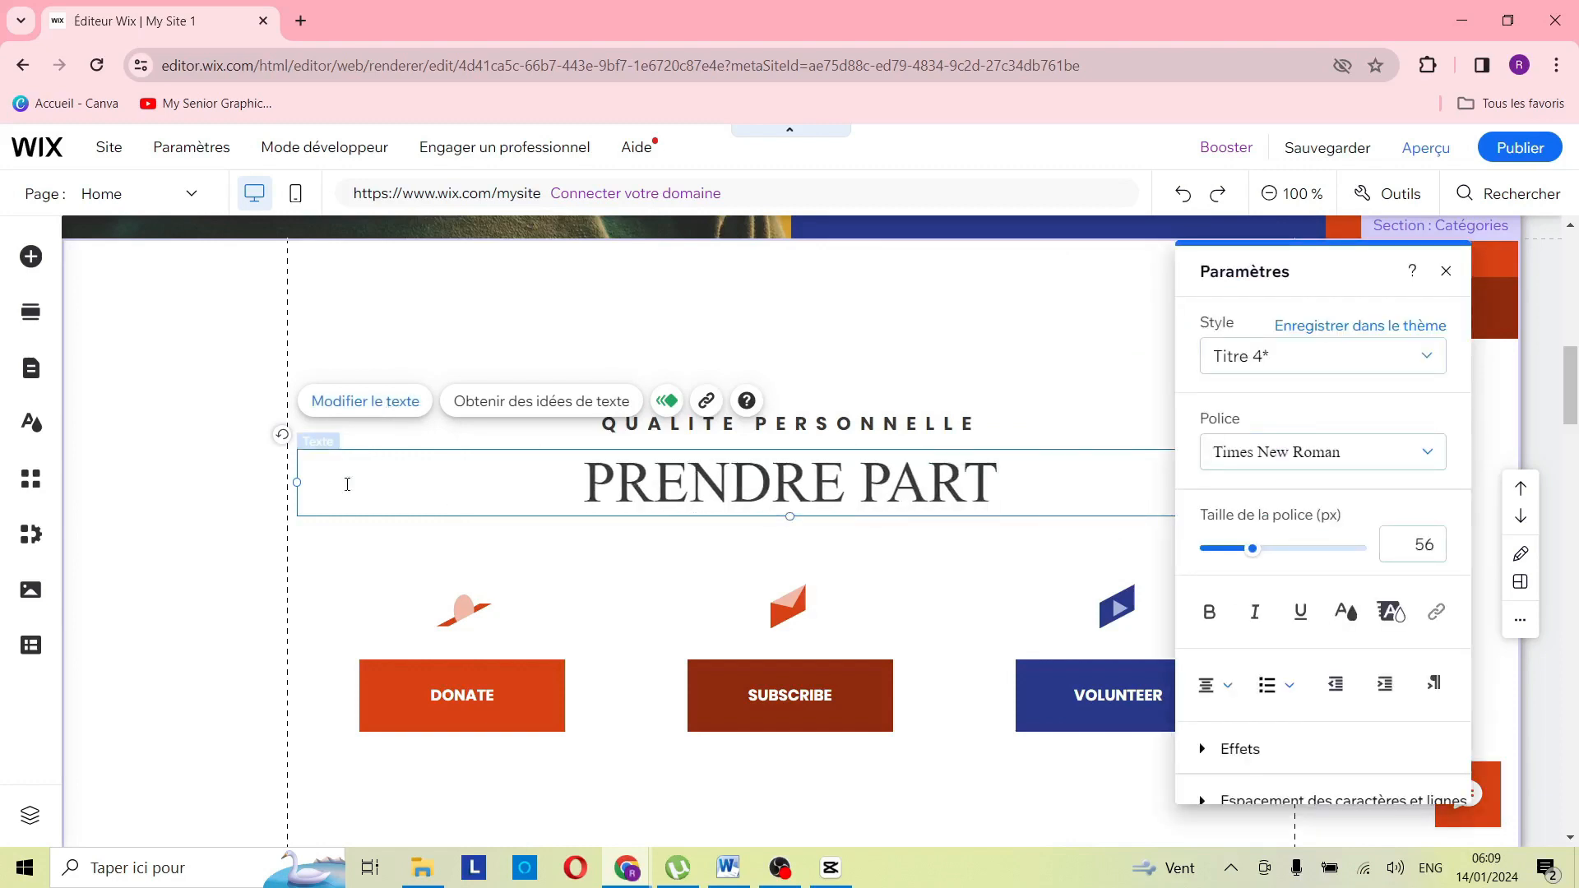
pyautogui.click(582, 588)
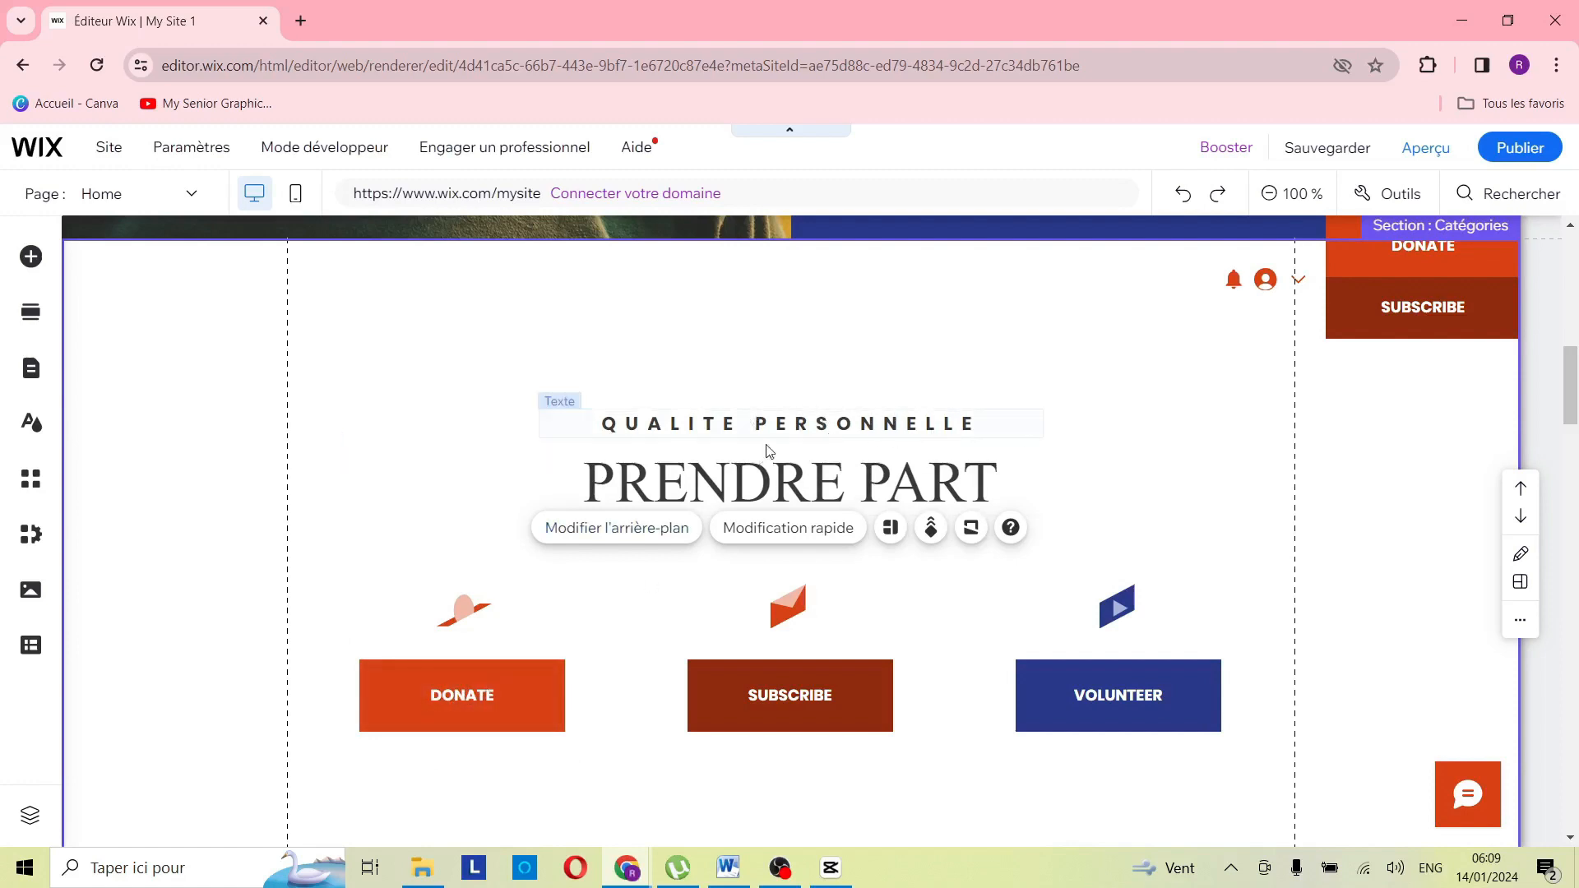
# Change the label of the categories section's "DONATE" button to "DISCIPLINE".
pyautogui.click(482, 697)
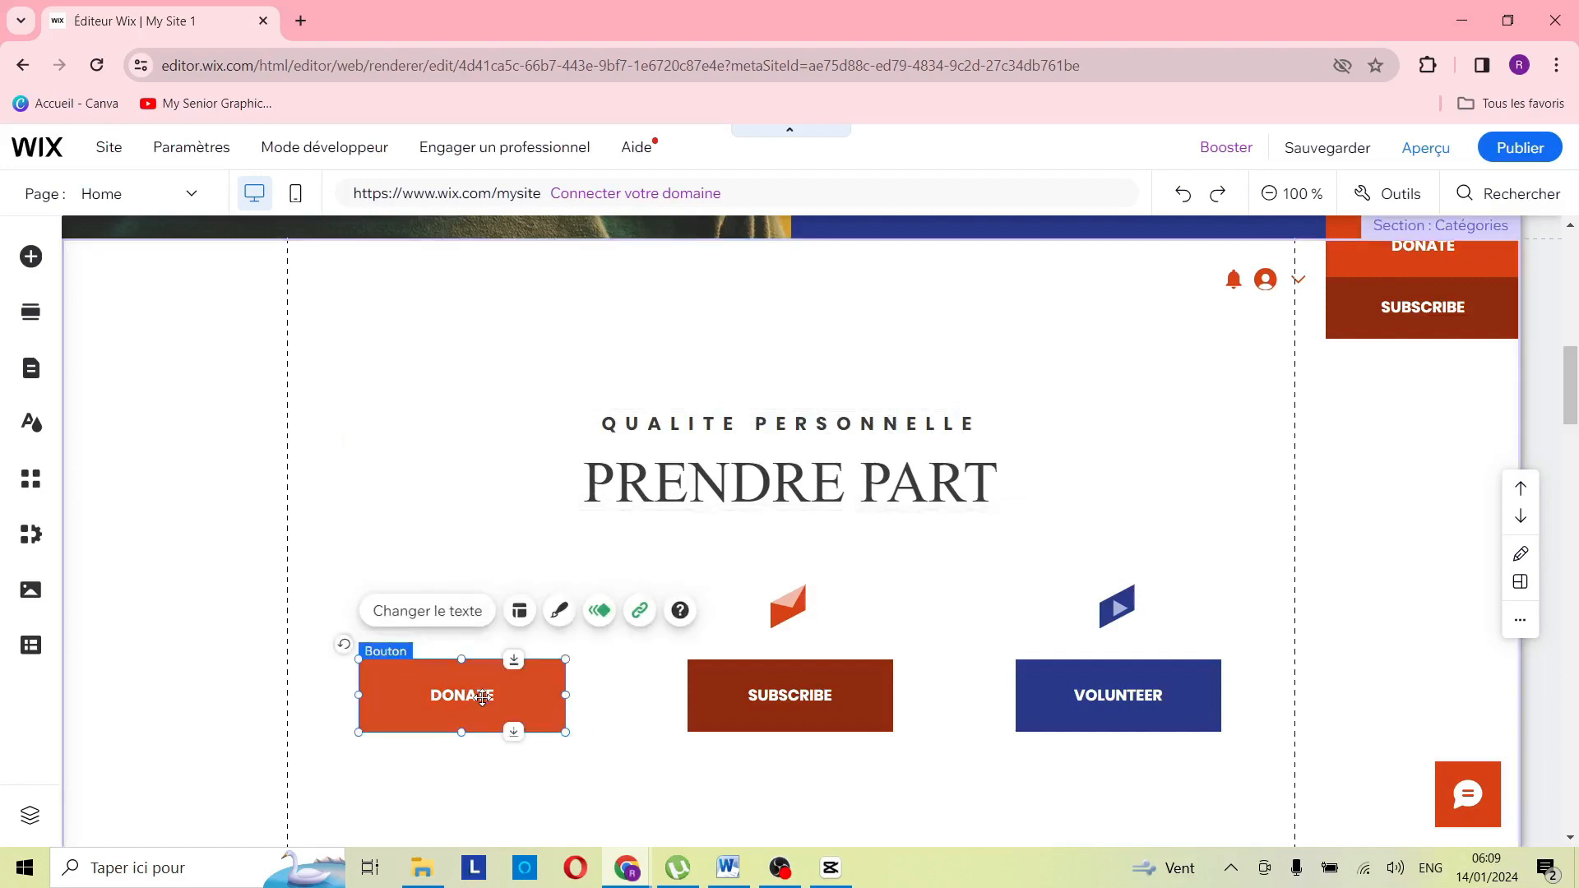
pyautogui.click(459, 612)
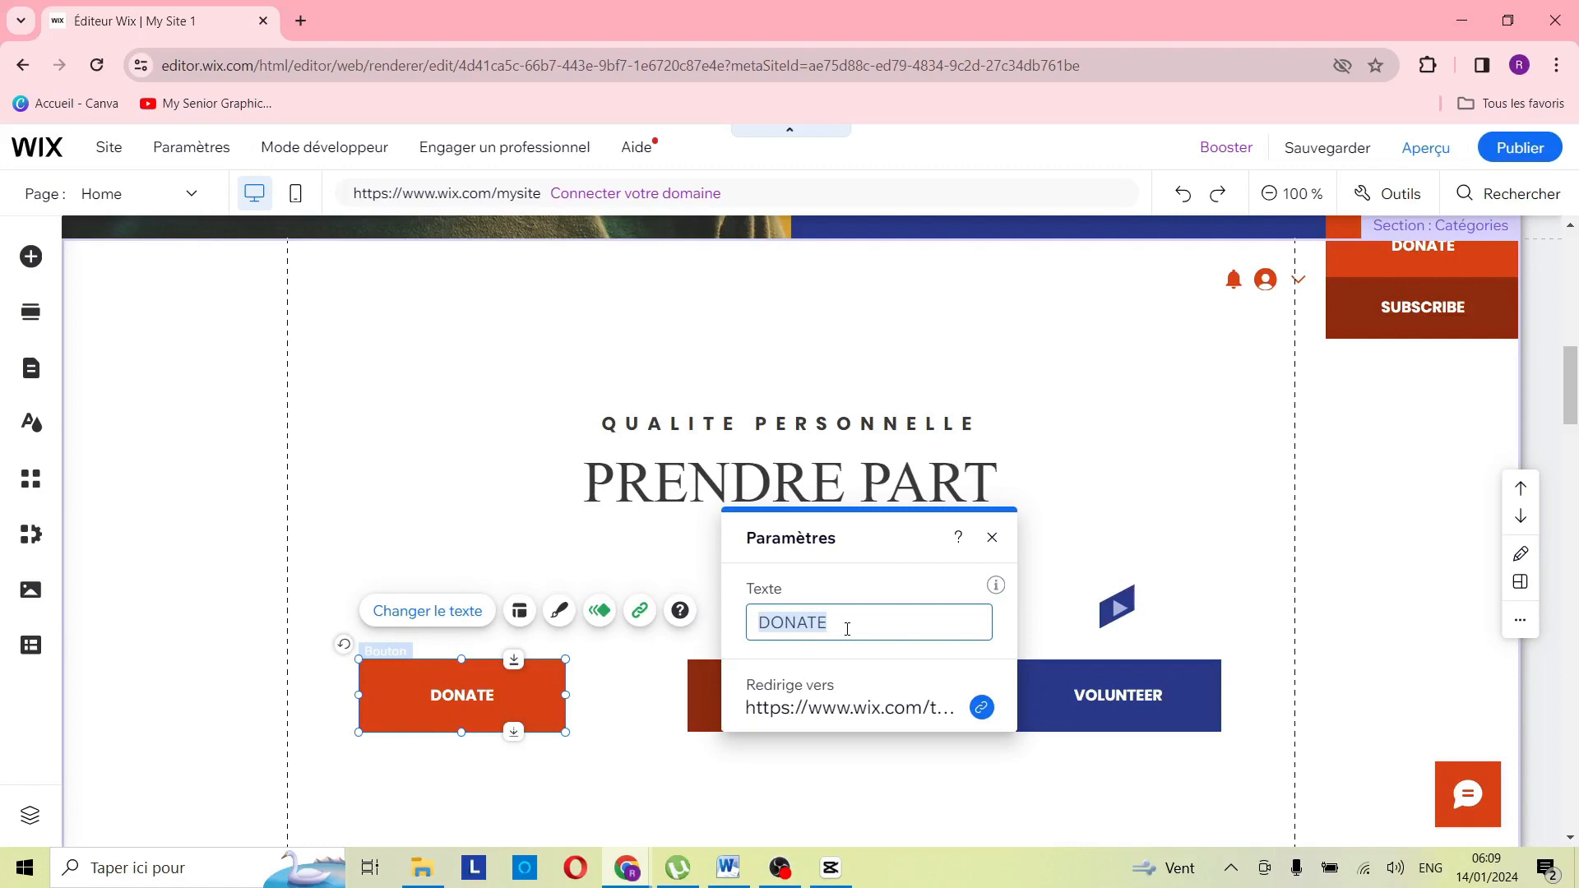
pyautogui.write('DISCIPLINE')
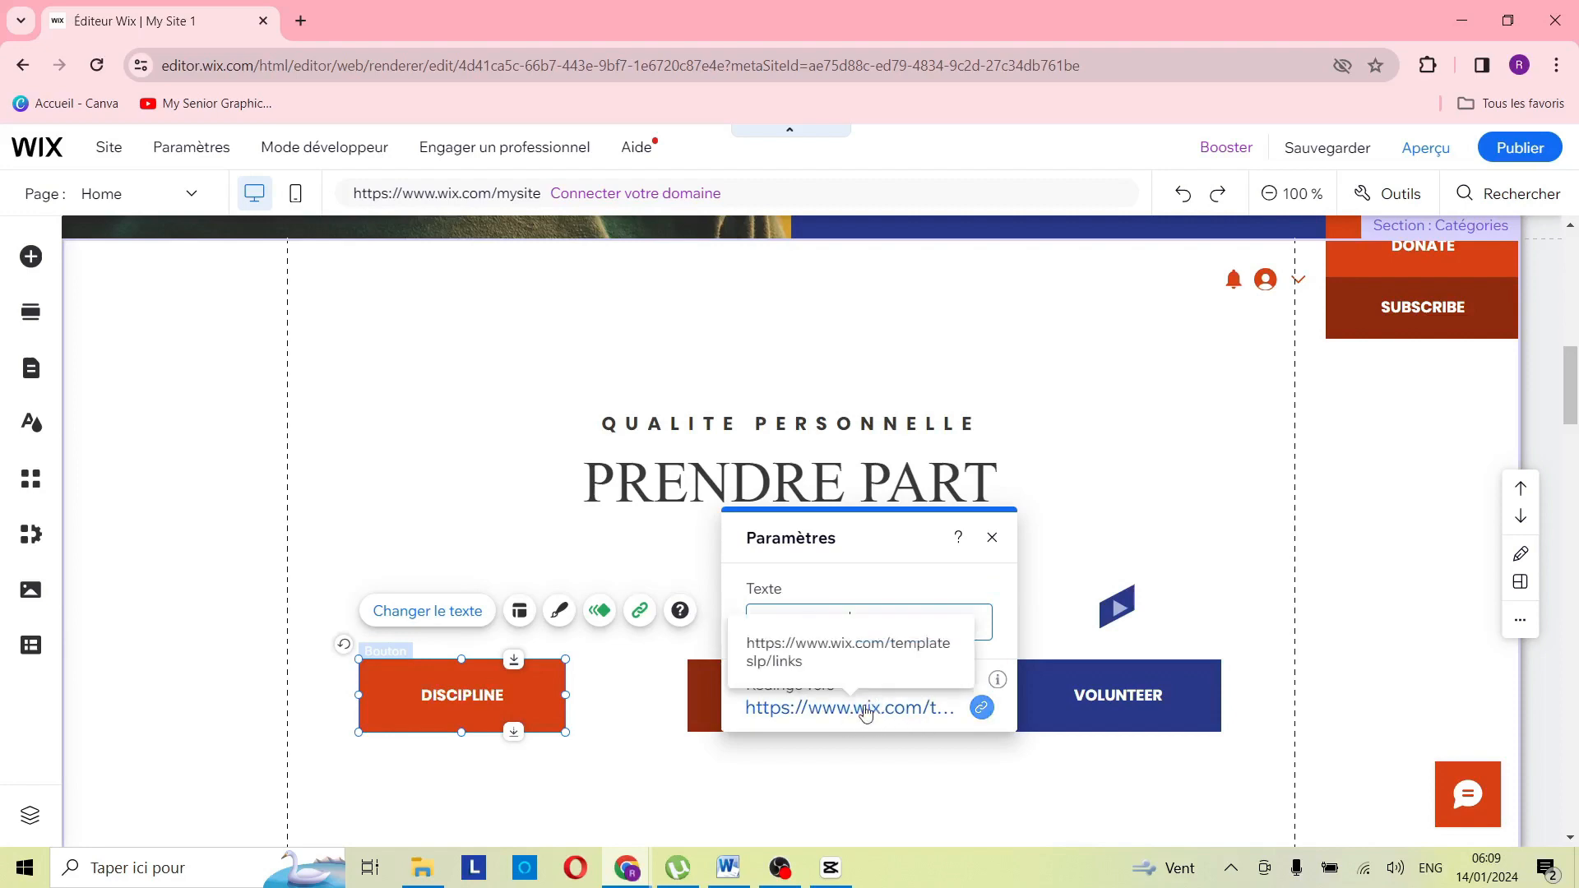
# Review the web address link settings of the "DISCIPLINE" button and close them with the existing URL kept.
pyautogui.click(958, 706)
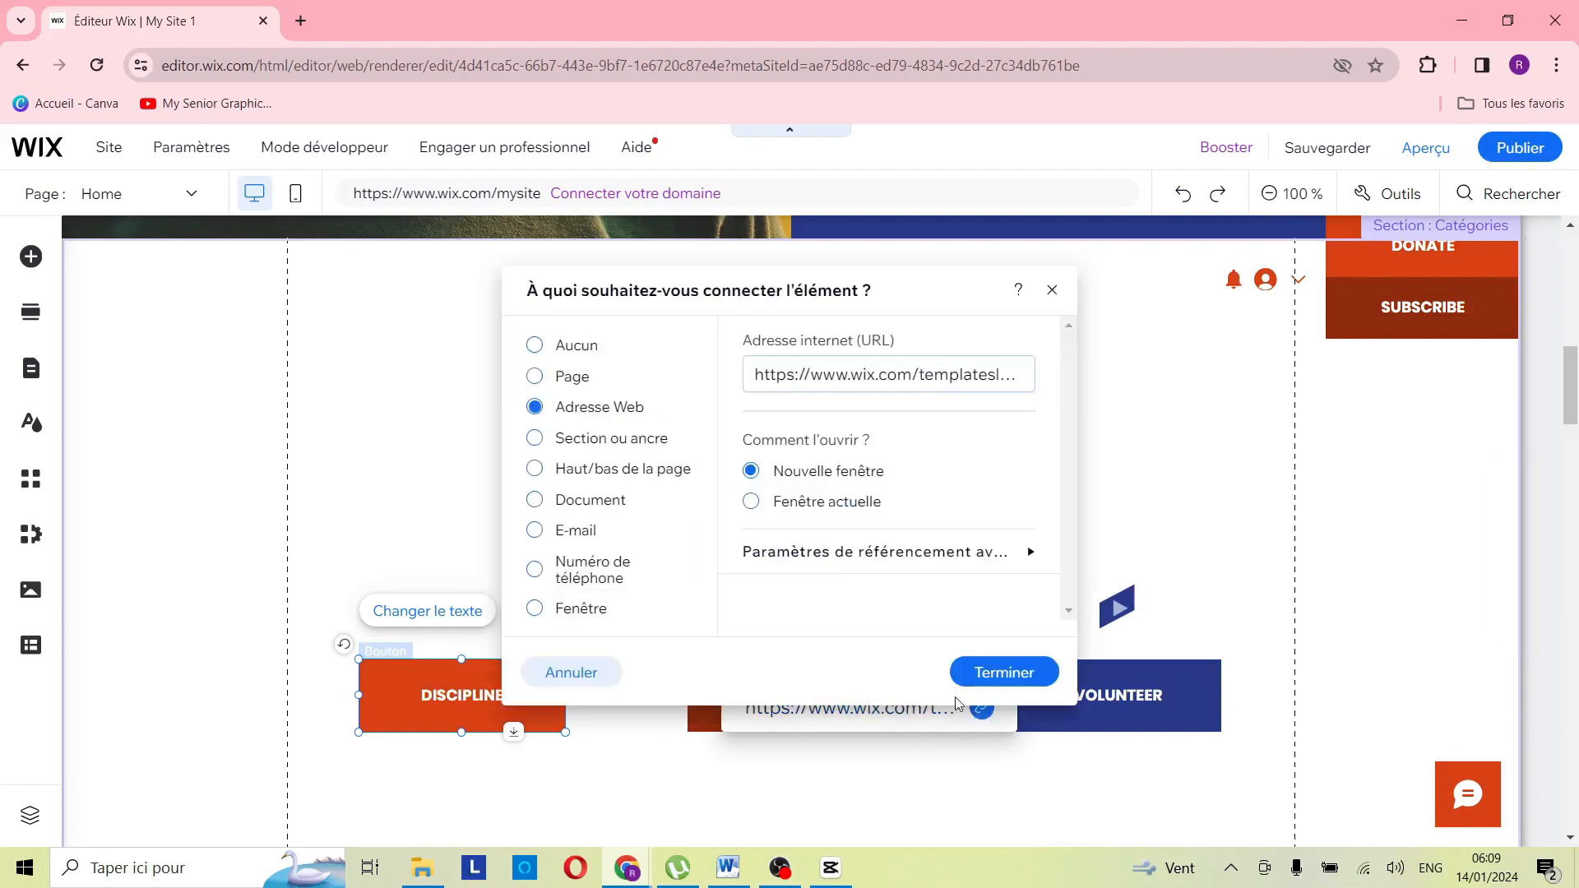
pyautogui.click(877, 373)
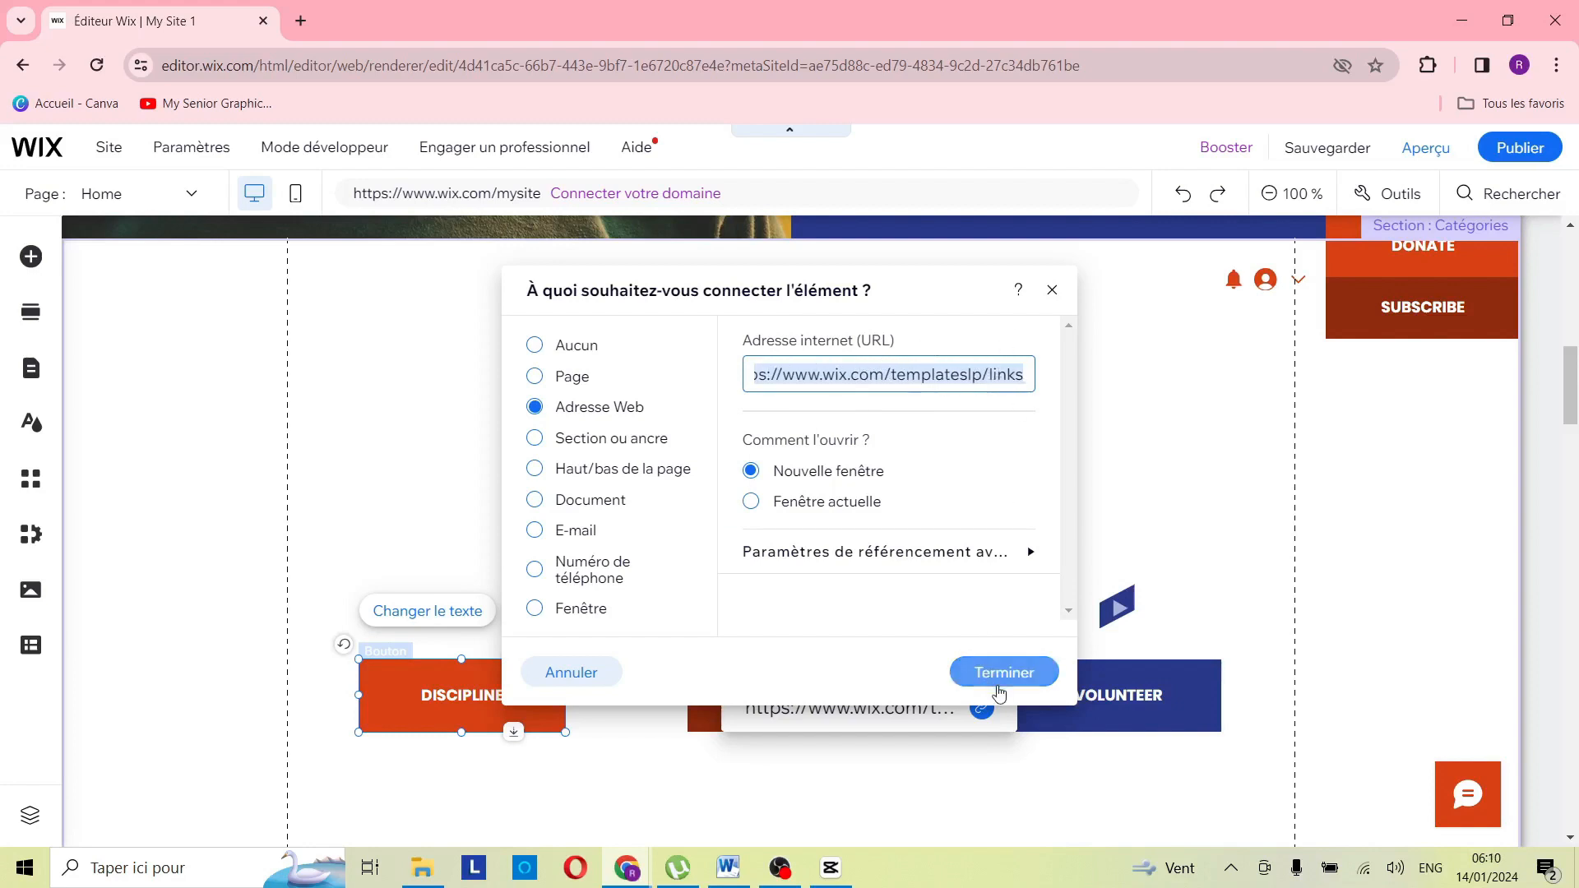
pyautogui.click(1017, 668)
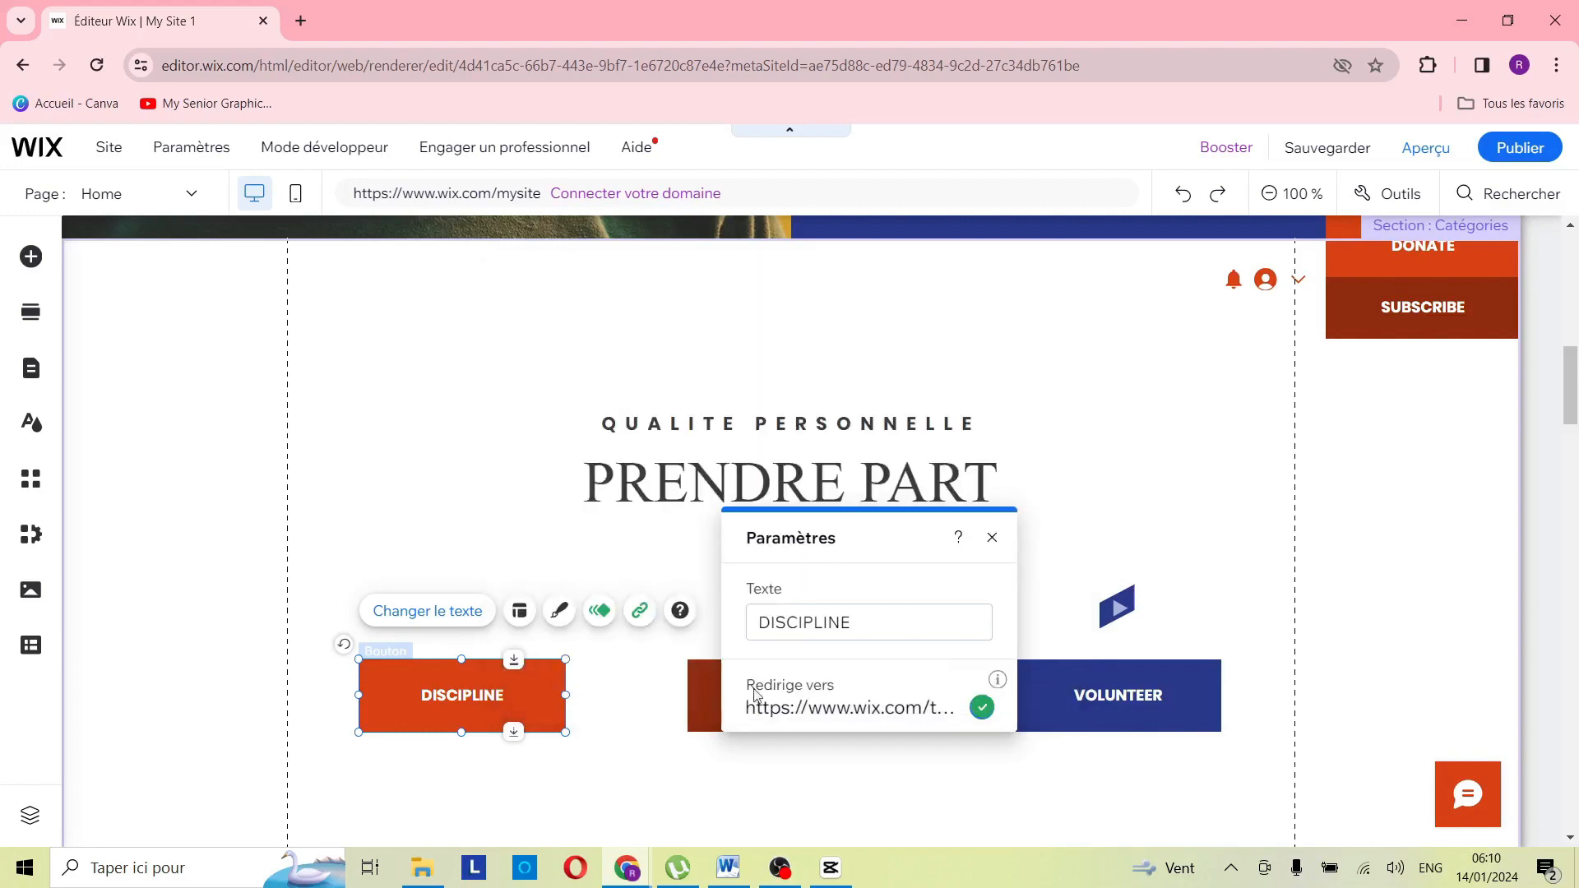
pyautogui.click(649, 700)
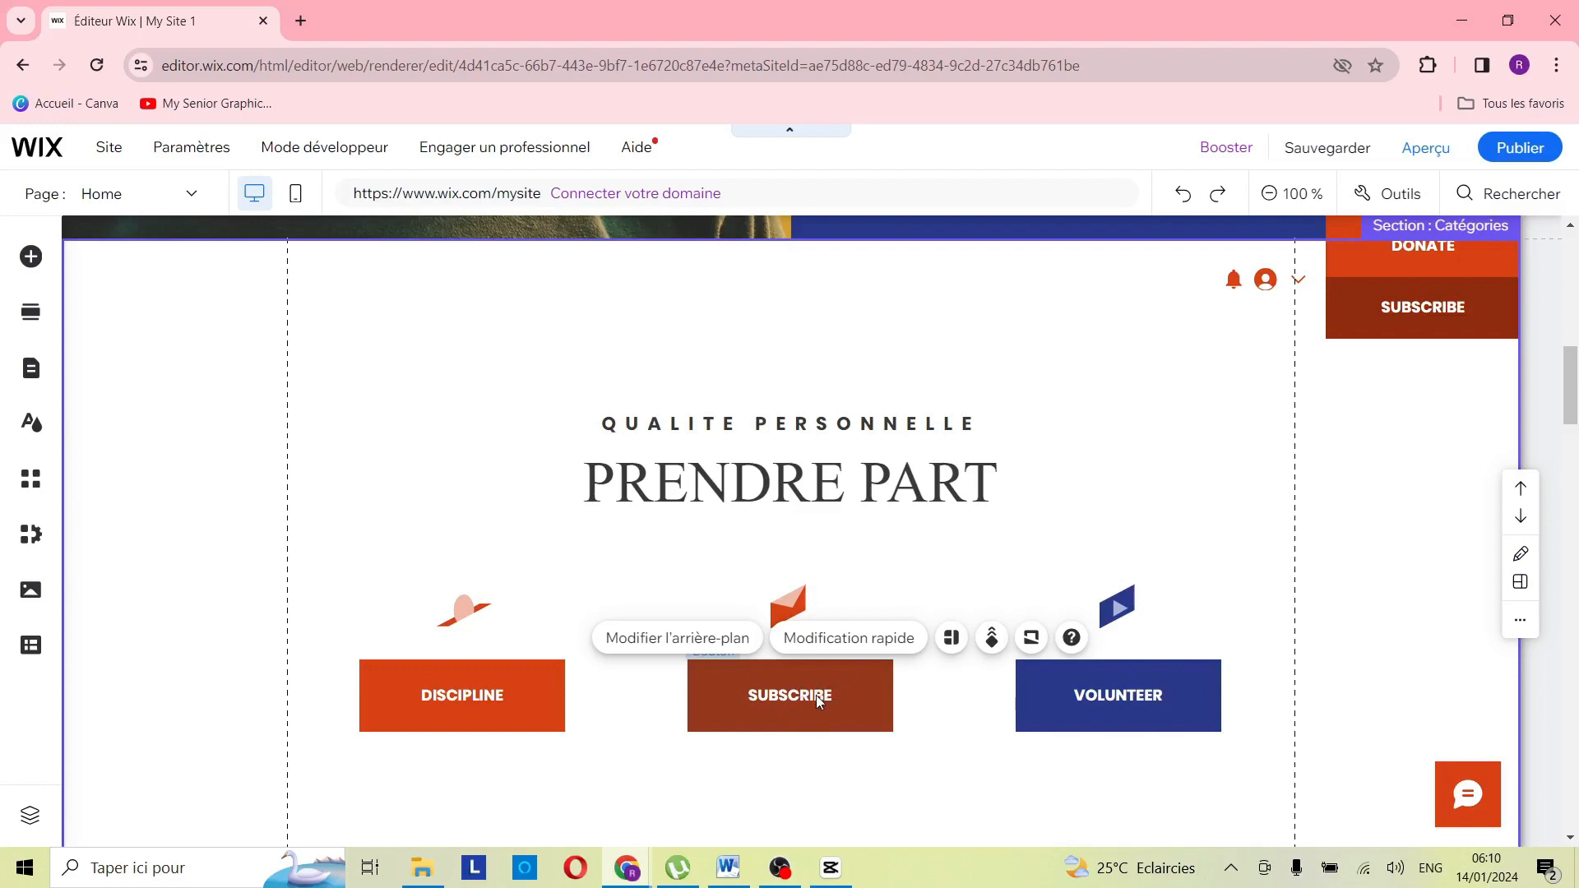
# Replace the "ABOUT ME" text above the experience heading with "A PROPOS DE MOI".
pyautogui.scroll(-10, 816, 694)
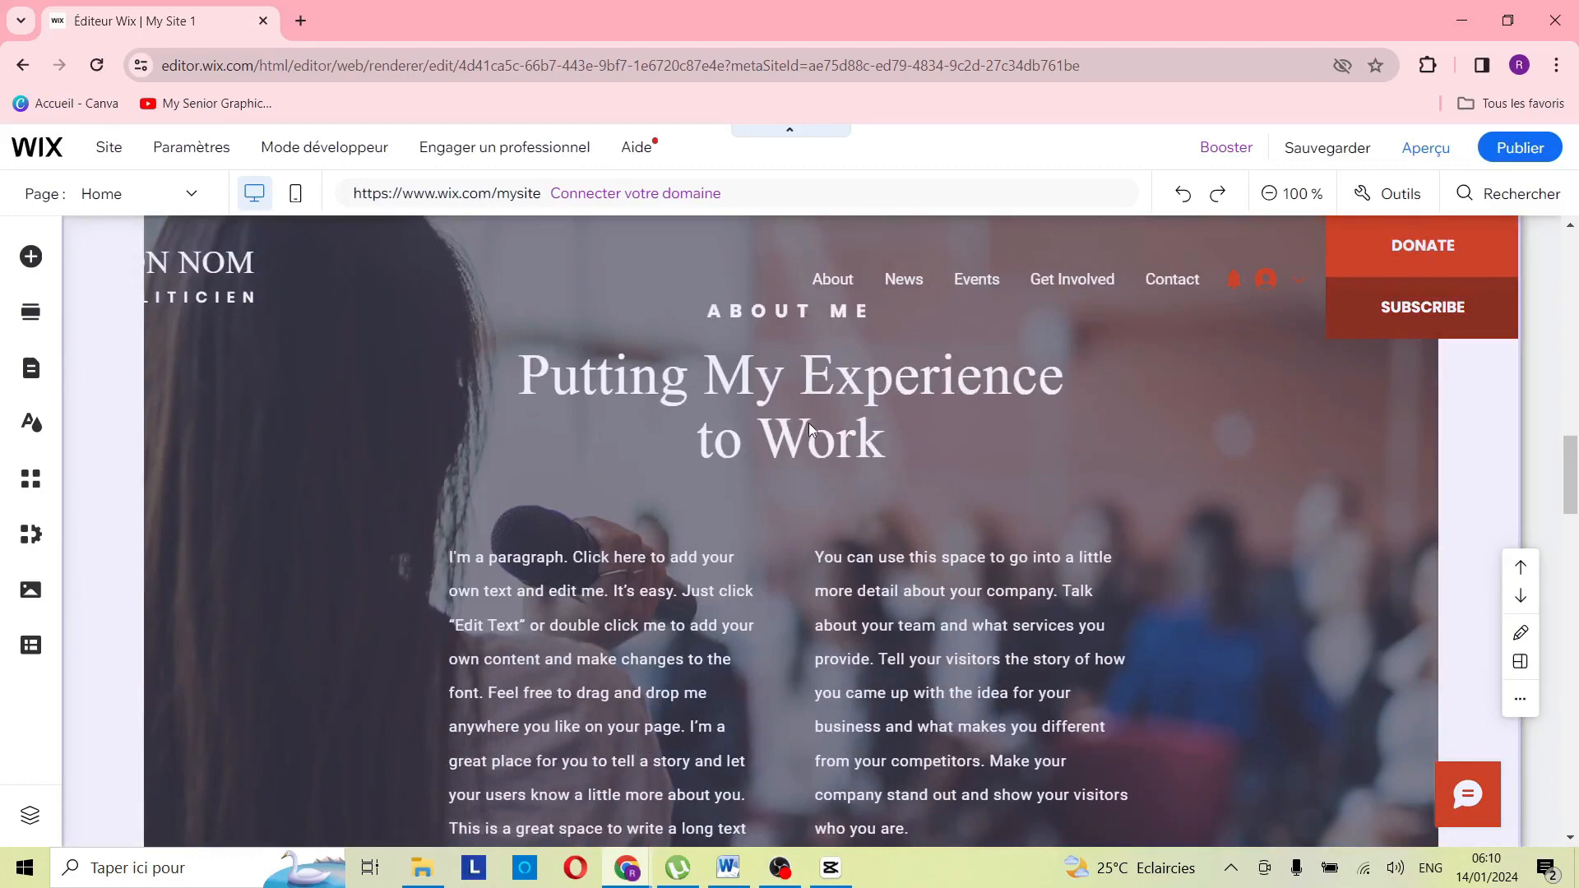
pyautogui.scroll(-4, 802, 441)
pyautogui.scroll(4, 790, 448)
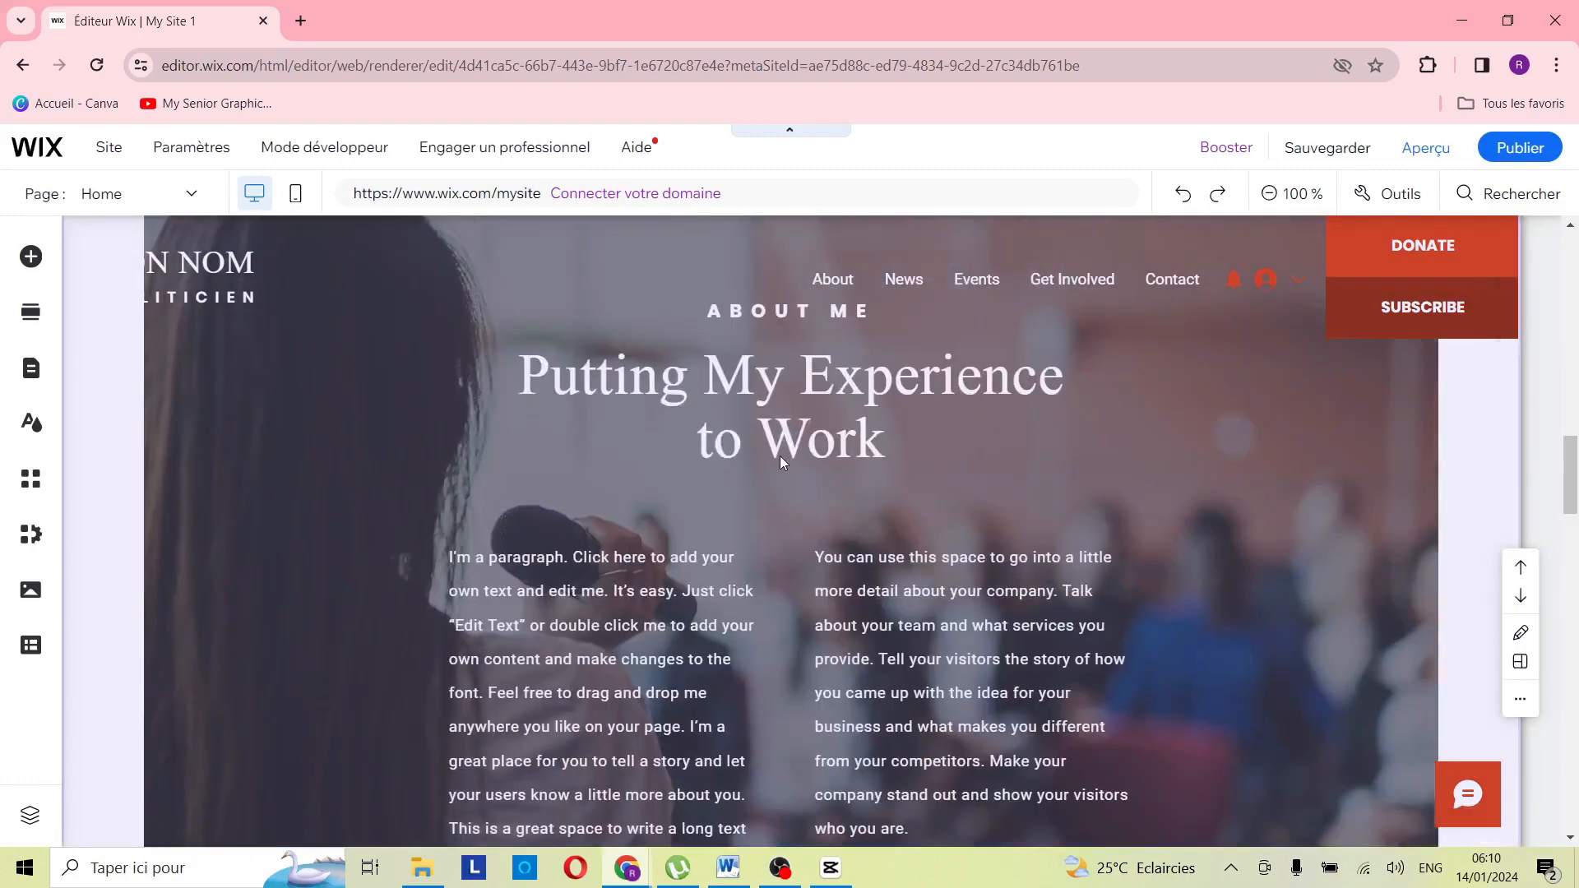
pyautogui.click(803, 316)
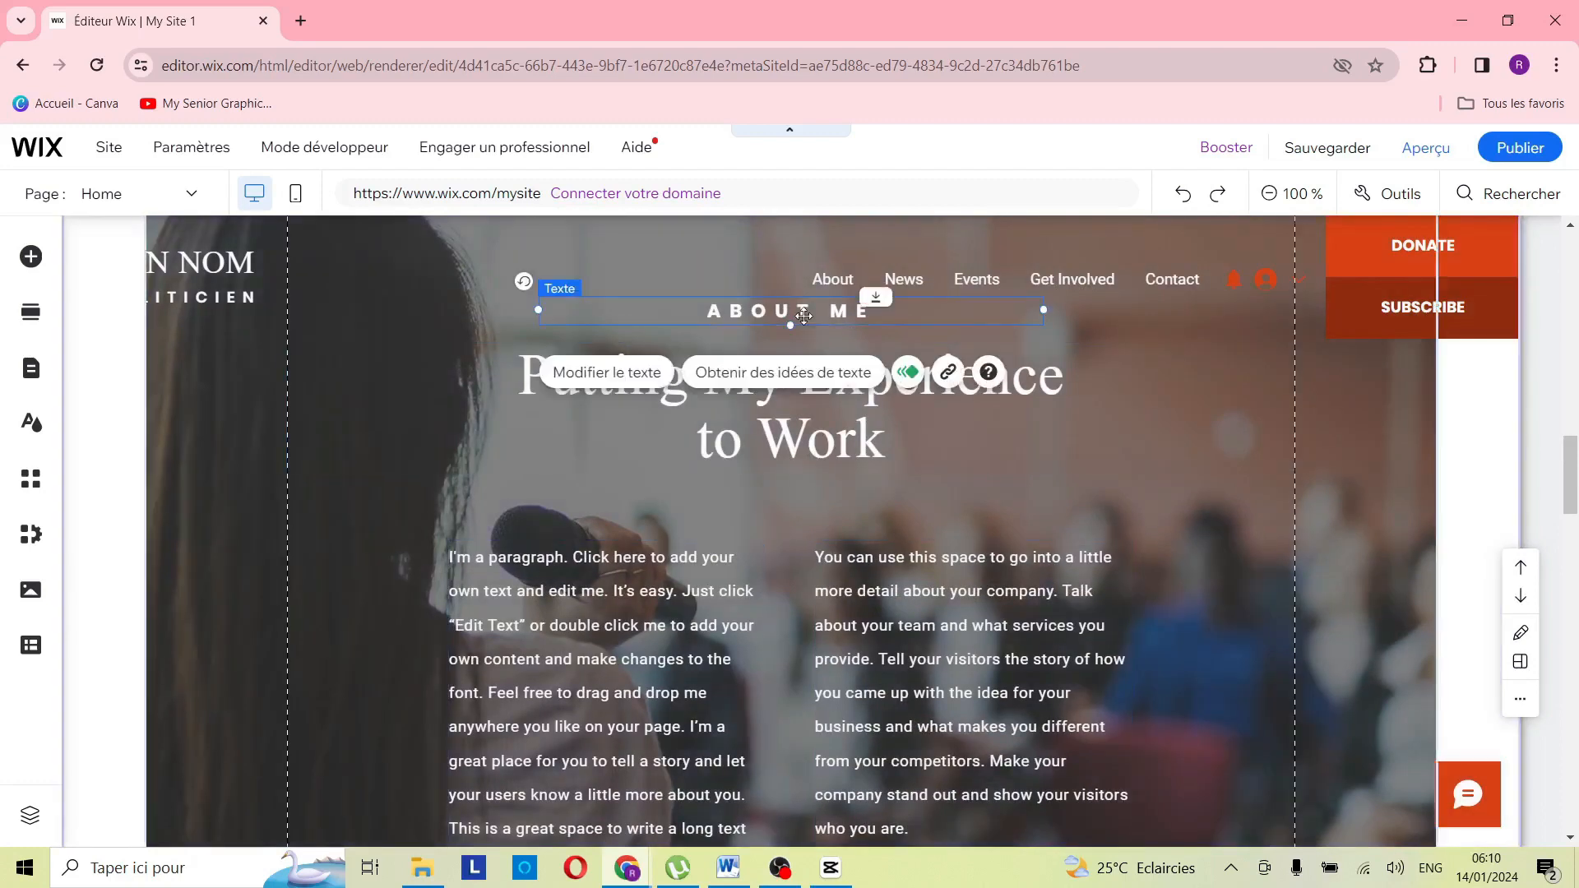
pyautogui.click(607, 377)
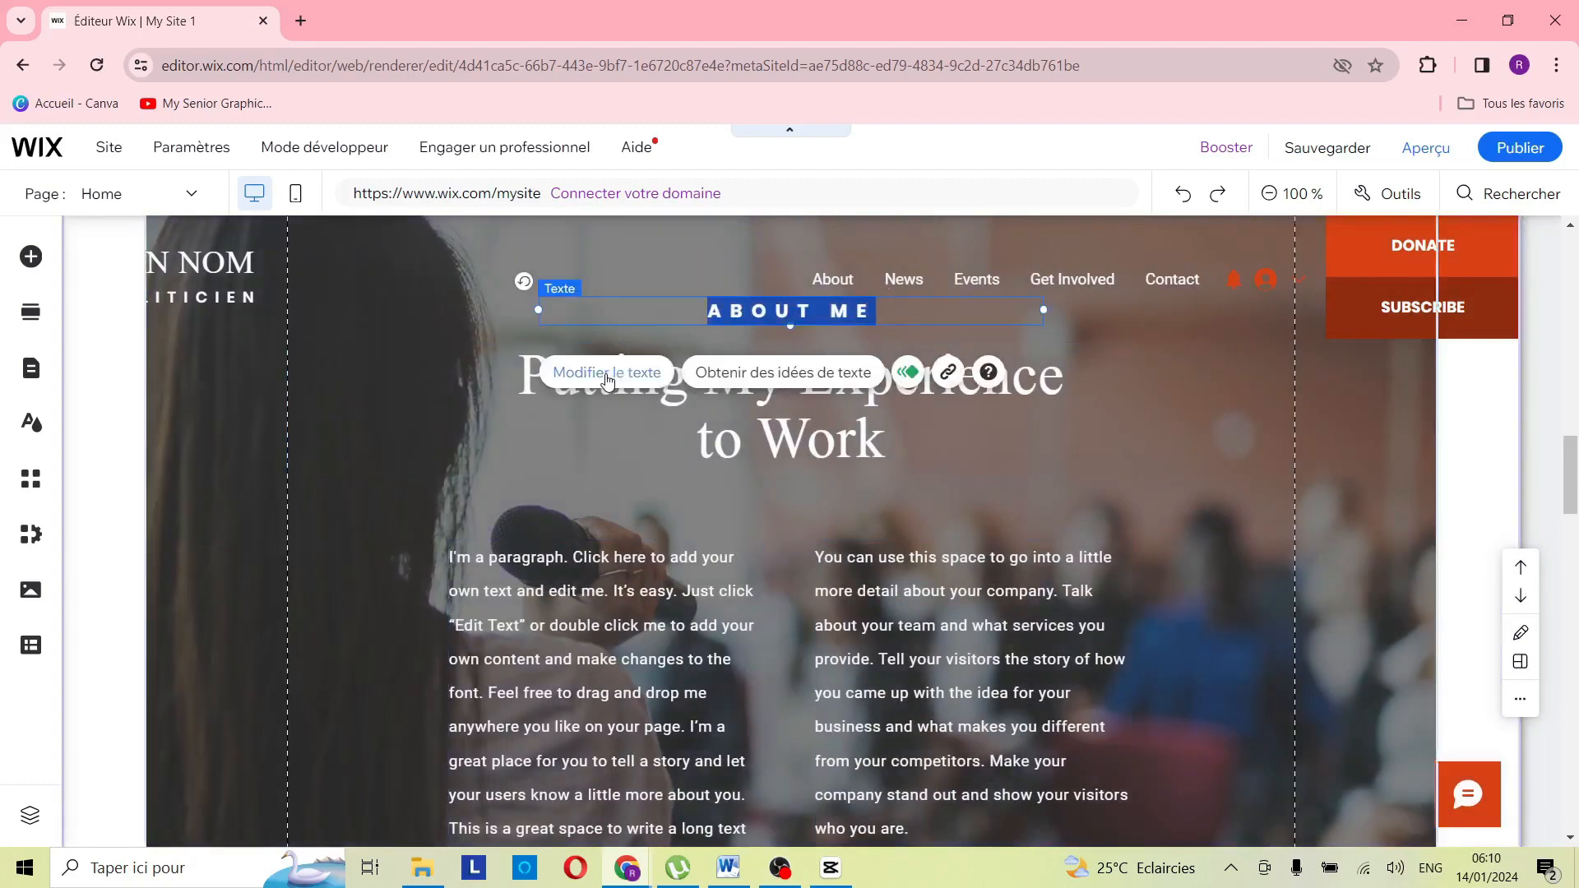
pyautogui.write('A PROPOS DE MOI')
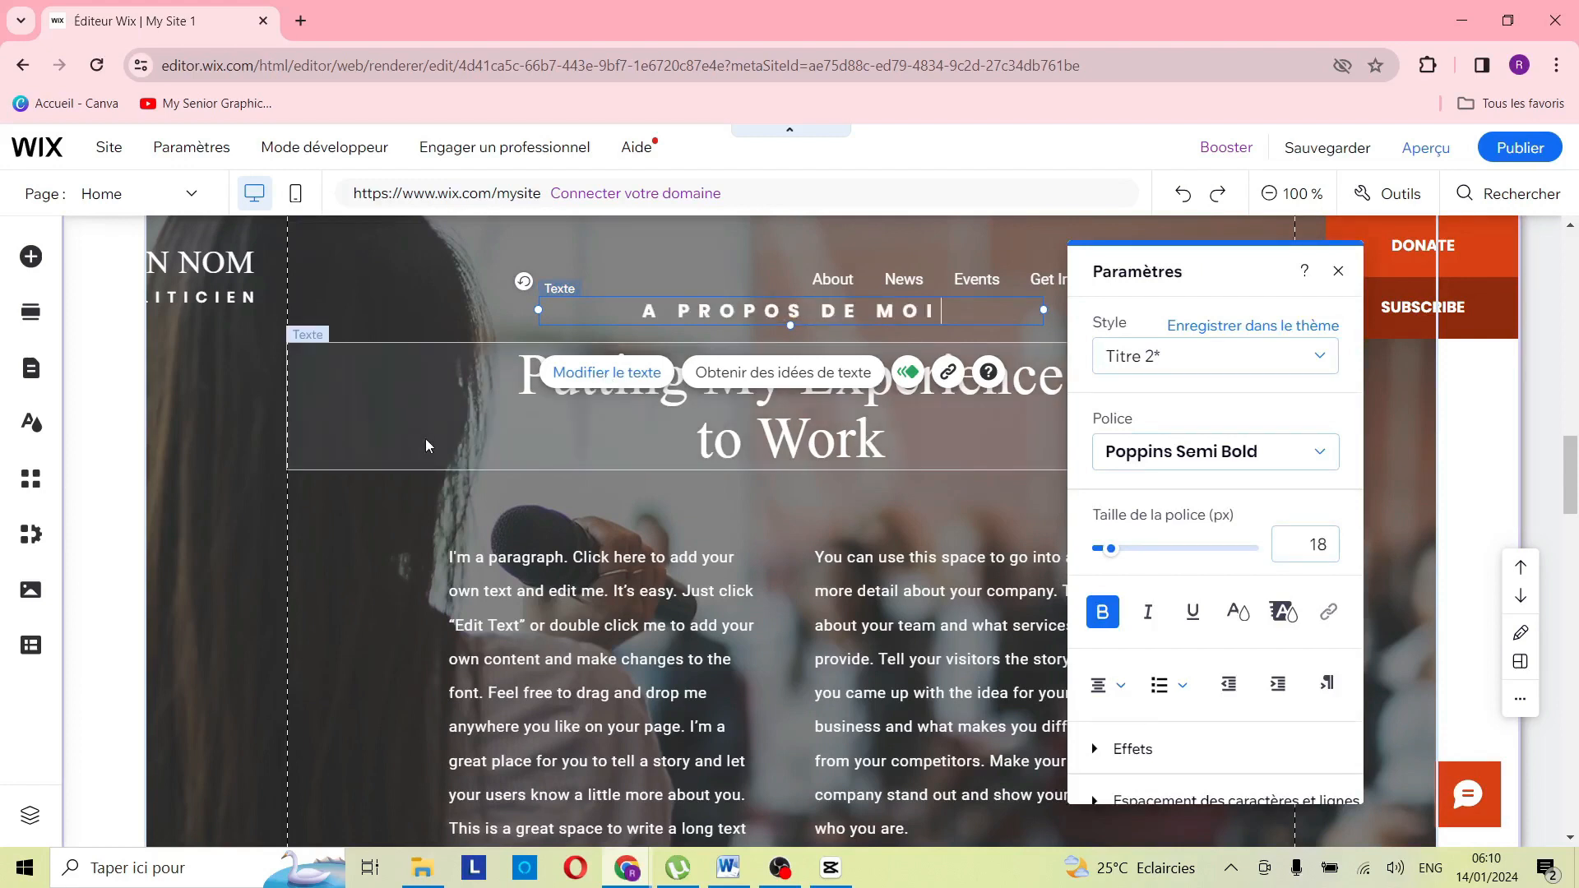
# Replace the "Putting My Experience to Work" heading with "EXPERIENCE PROFESSIONELLE".
pyautogui.click(426, 445)
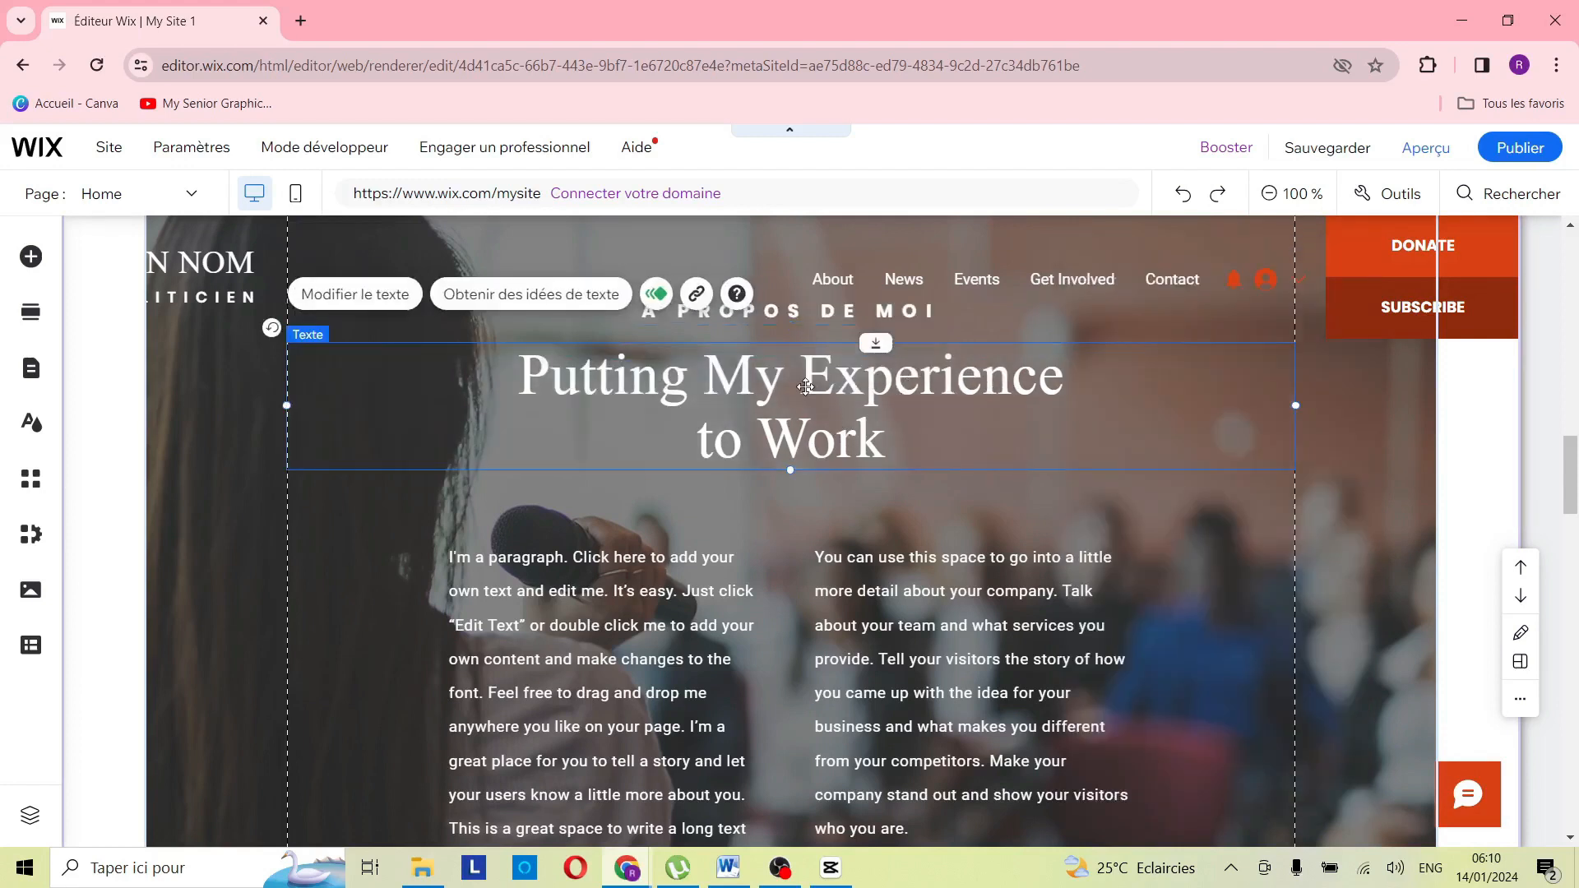
pyautogui.click(379, 292)
pyautogui.write('EXPERIENCE PROFESSIONELLE')
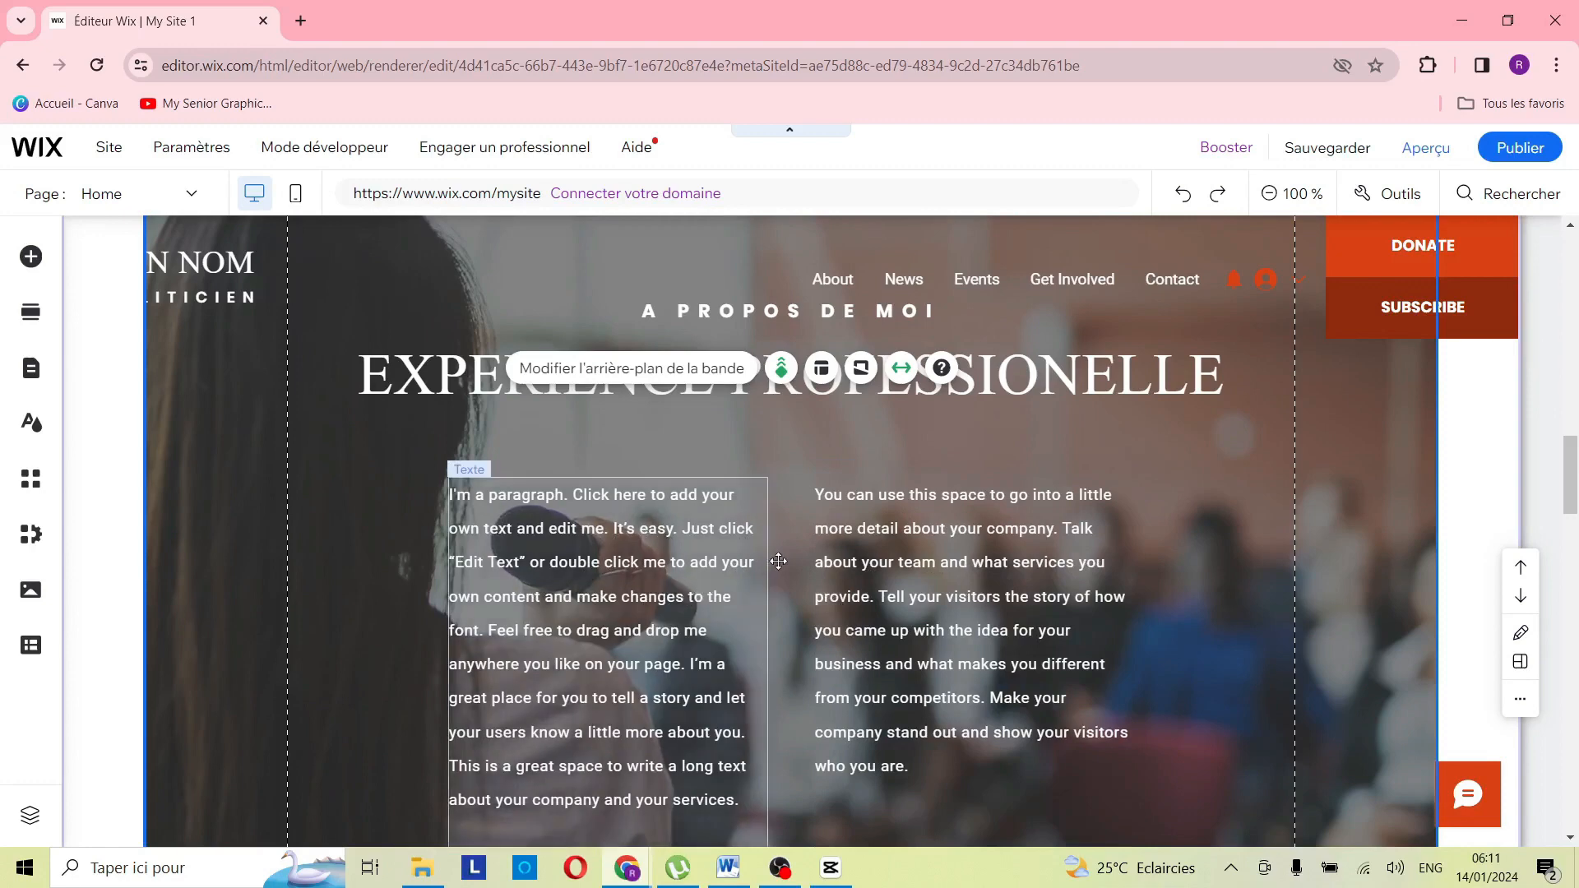
# Replace the social media section's "FOLLOW CHRISTINA ON SOCIAL MEDIA" heading with "SUIVRE TON NOM".
pyautogui.scroll(-4, 777, 608)
pyautogui.scroll(2, 732, 437)
pyautogui.scroll(2, 732, 437)
pyautogui.scroll(-2, 1010, 493)
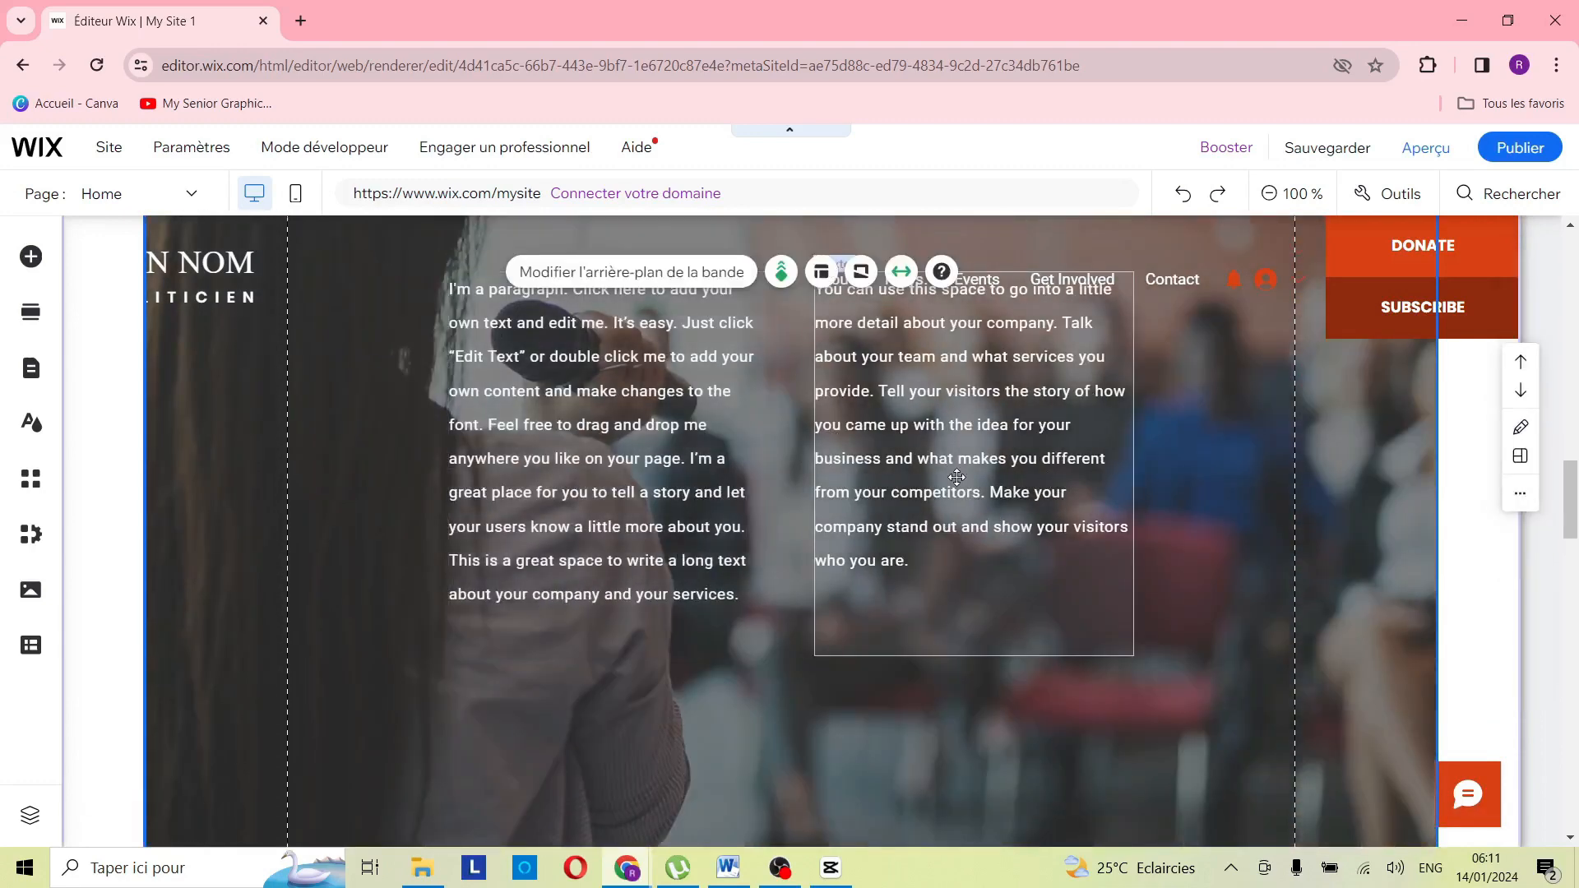
pyautogui.scroll(-5, 279, 468)
pyautogui.click(347, 404)
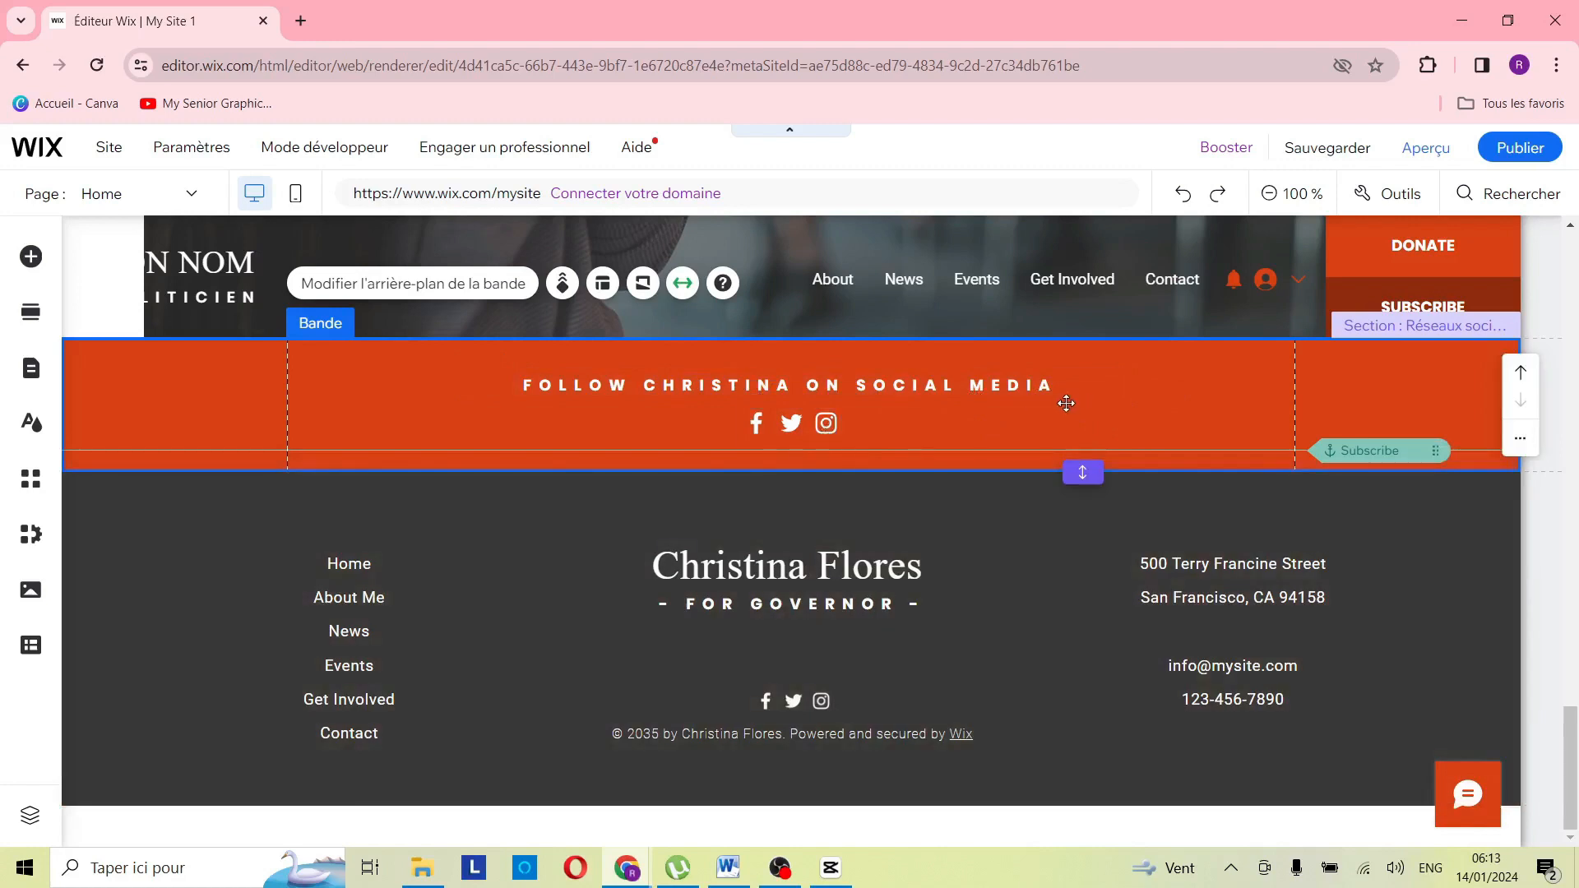
pyautogui.click(712, 389)
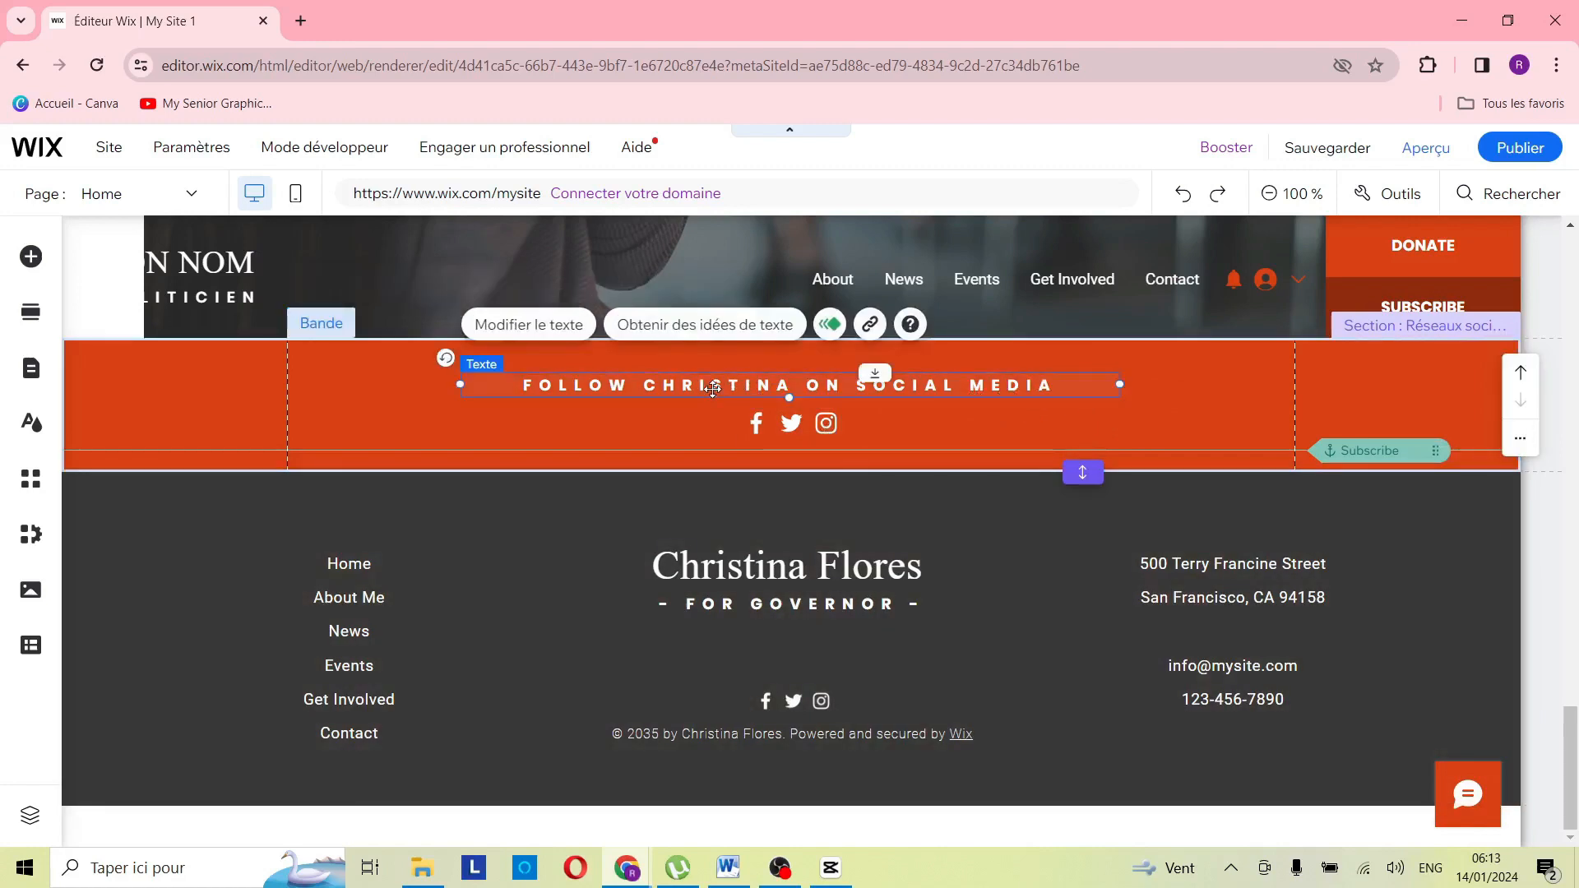
pyautogui.click(529, 325)
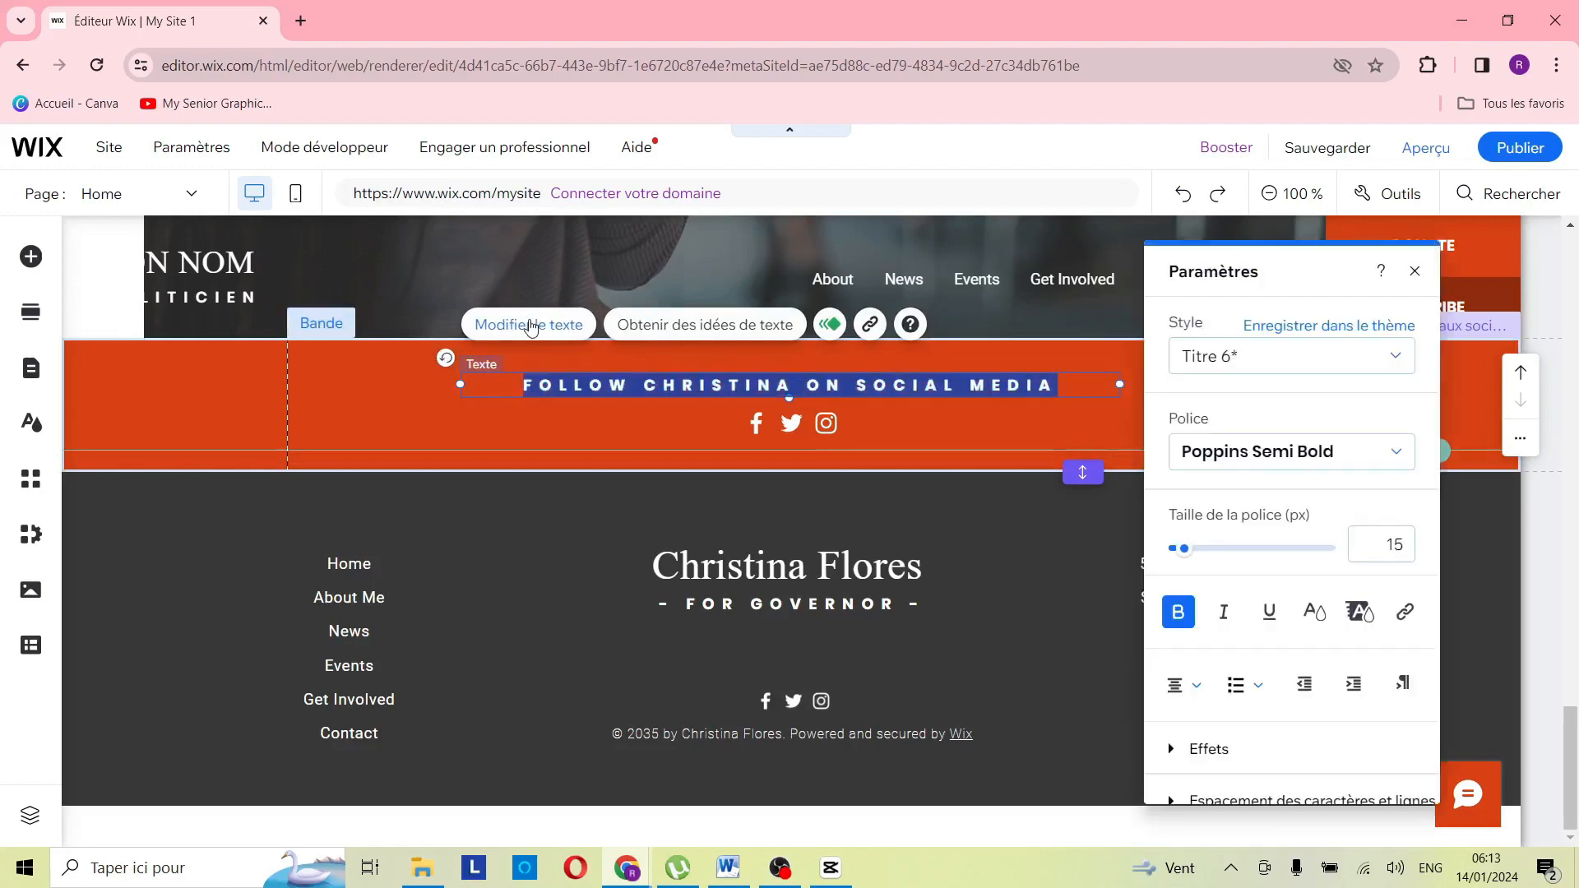
pyautogui.write('SUIVRE')
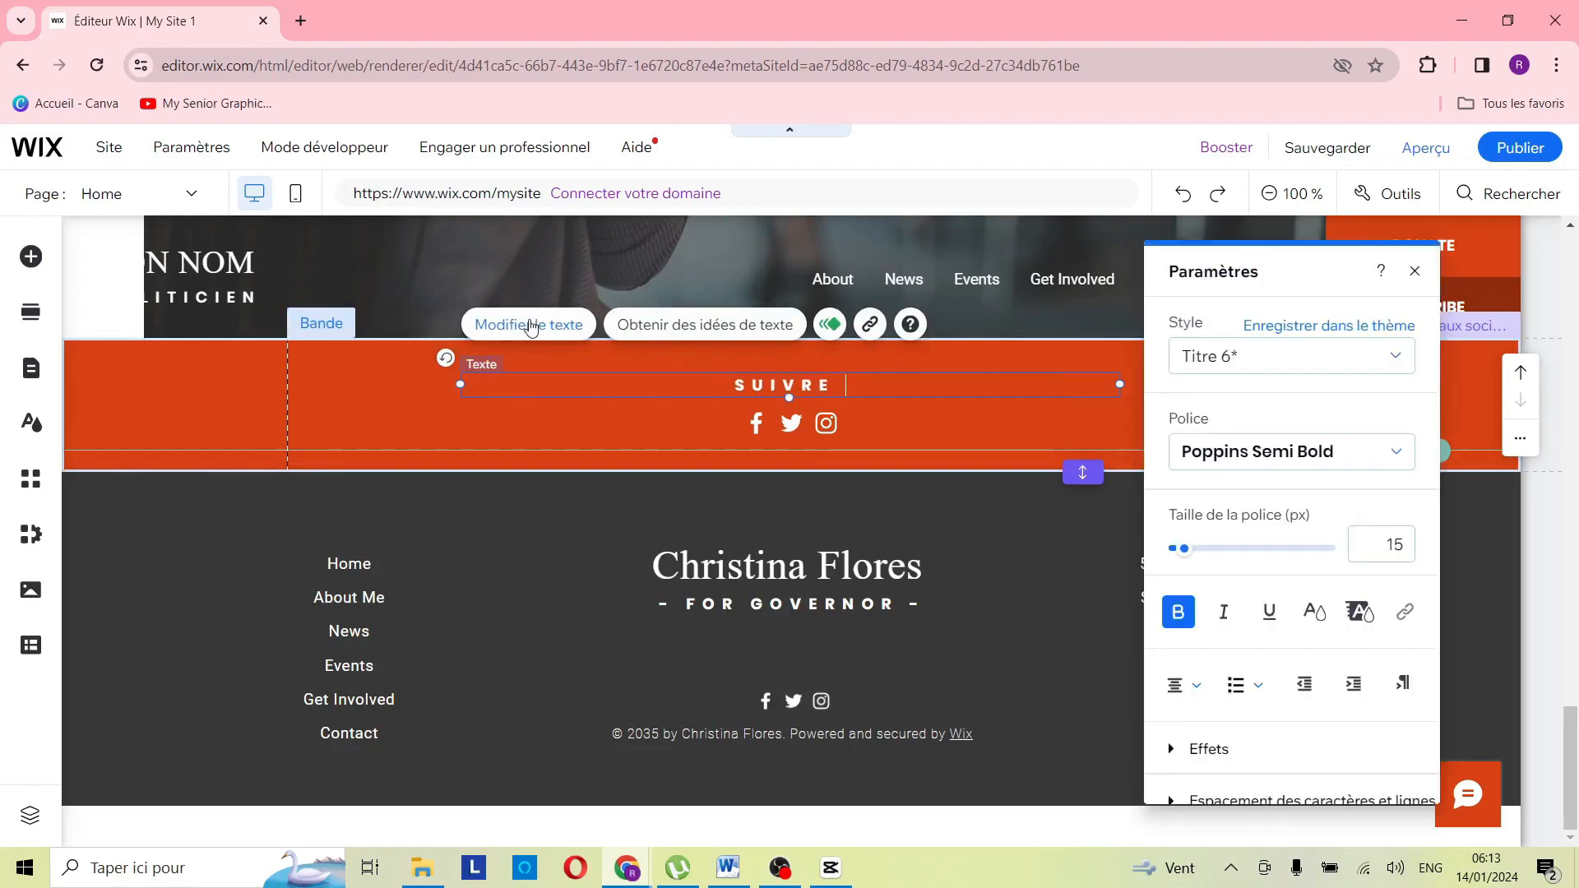
pyautogui.write(' TON NOM')
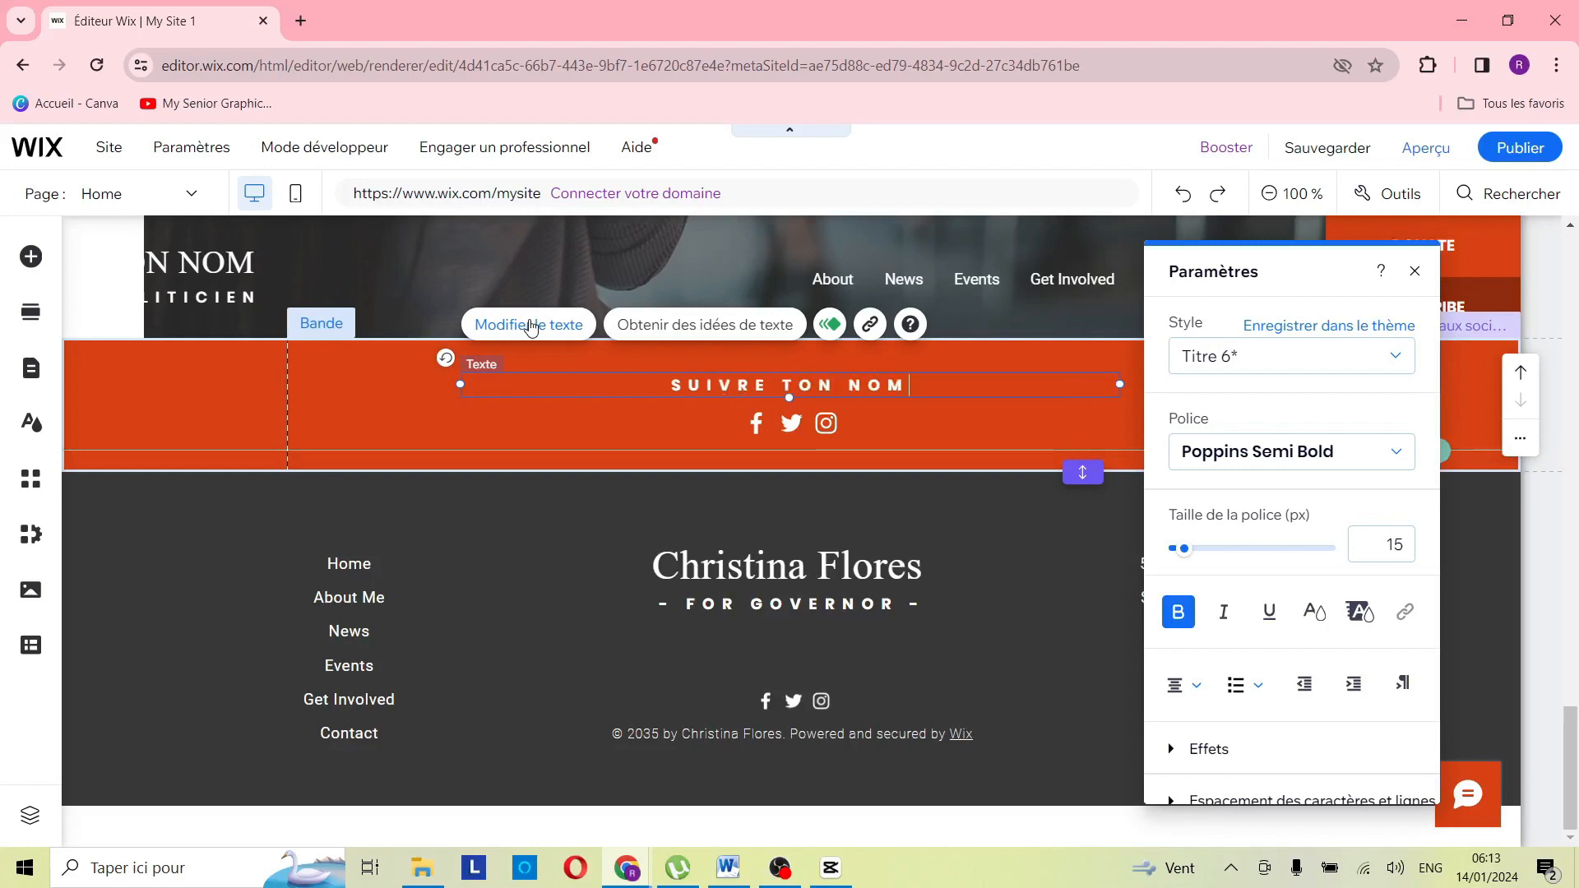
pyautogui.click(594, 436)
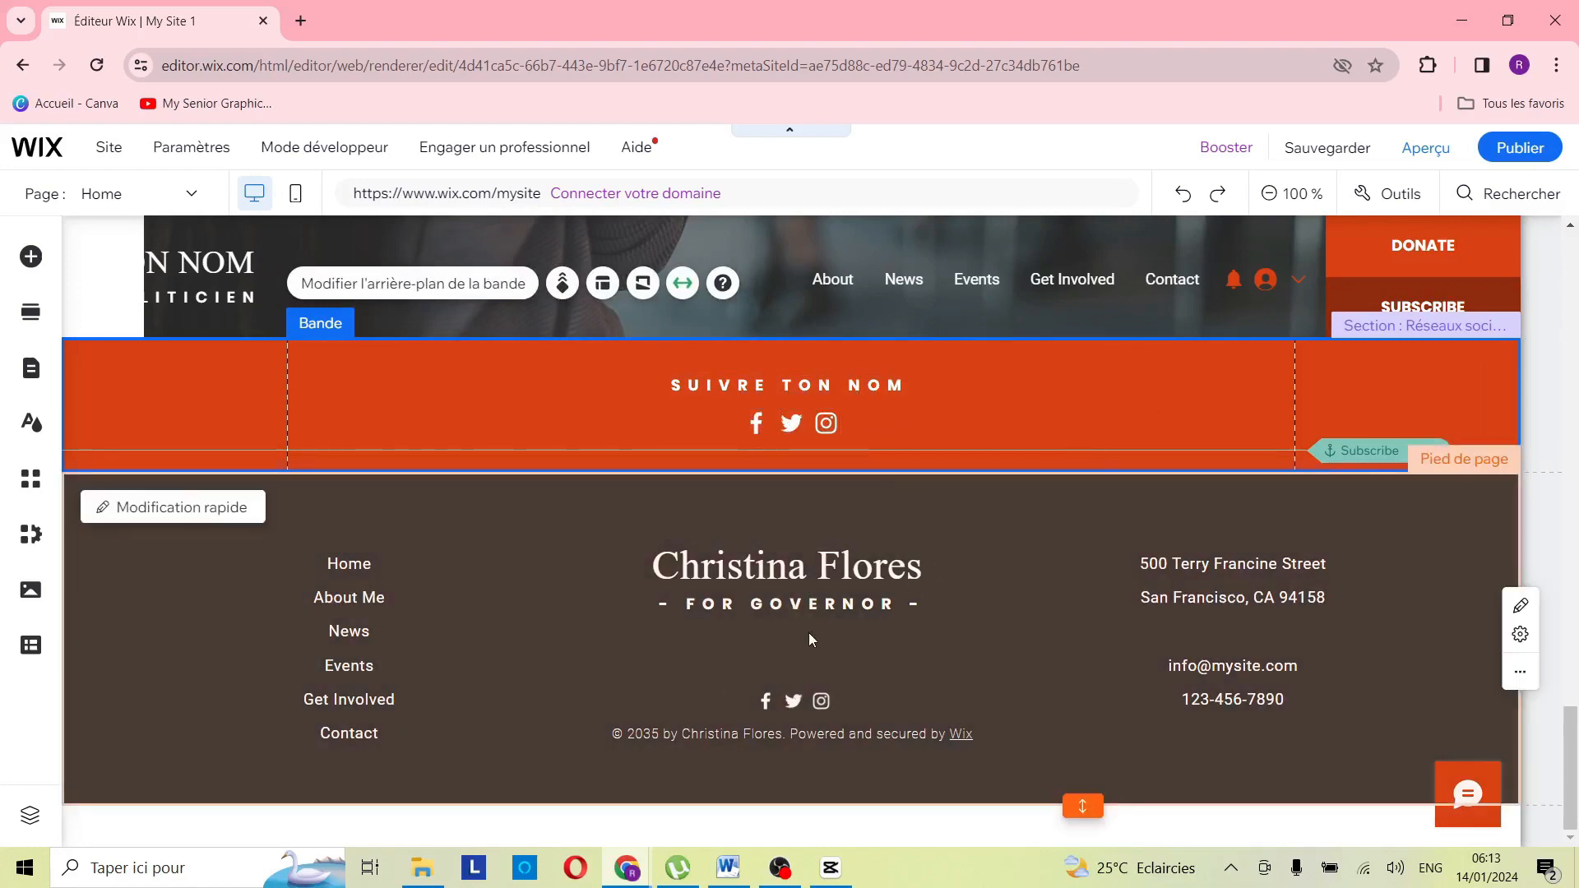
# Replace the candidate name in the footer with "TON NOM" and the "FOR GOVERNOR" tagline below it with "POLITICIEN".
pyautogui.click(798, 576)
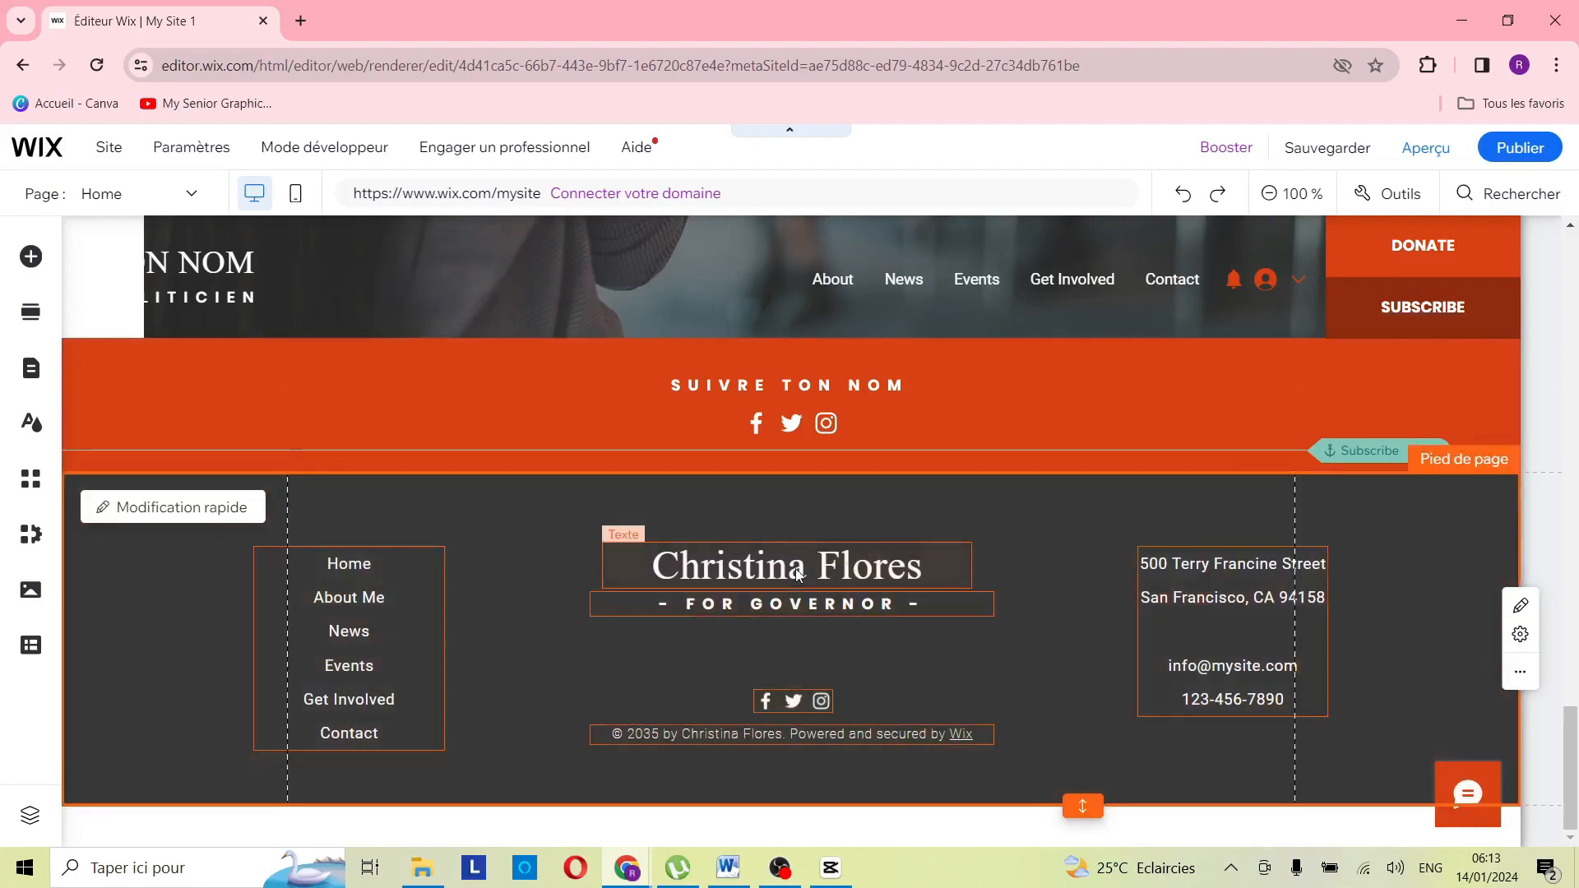
pyautogui.click(797, 576)
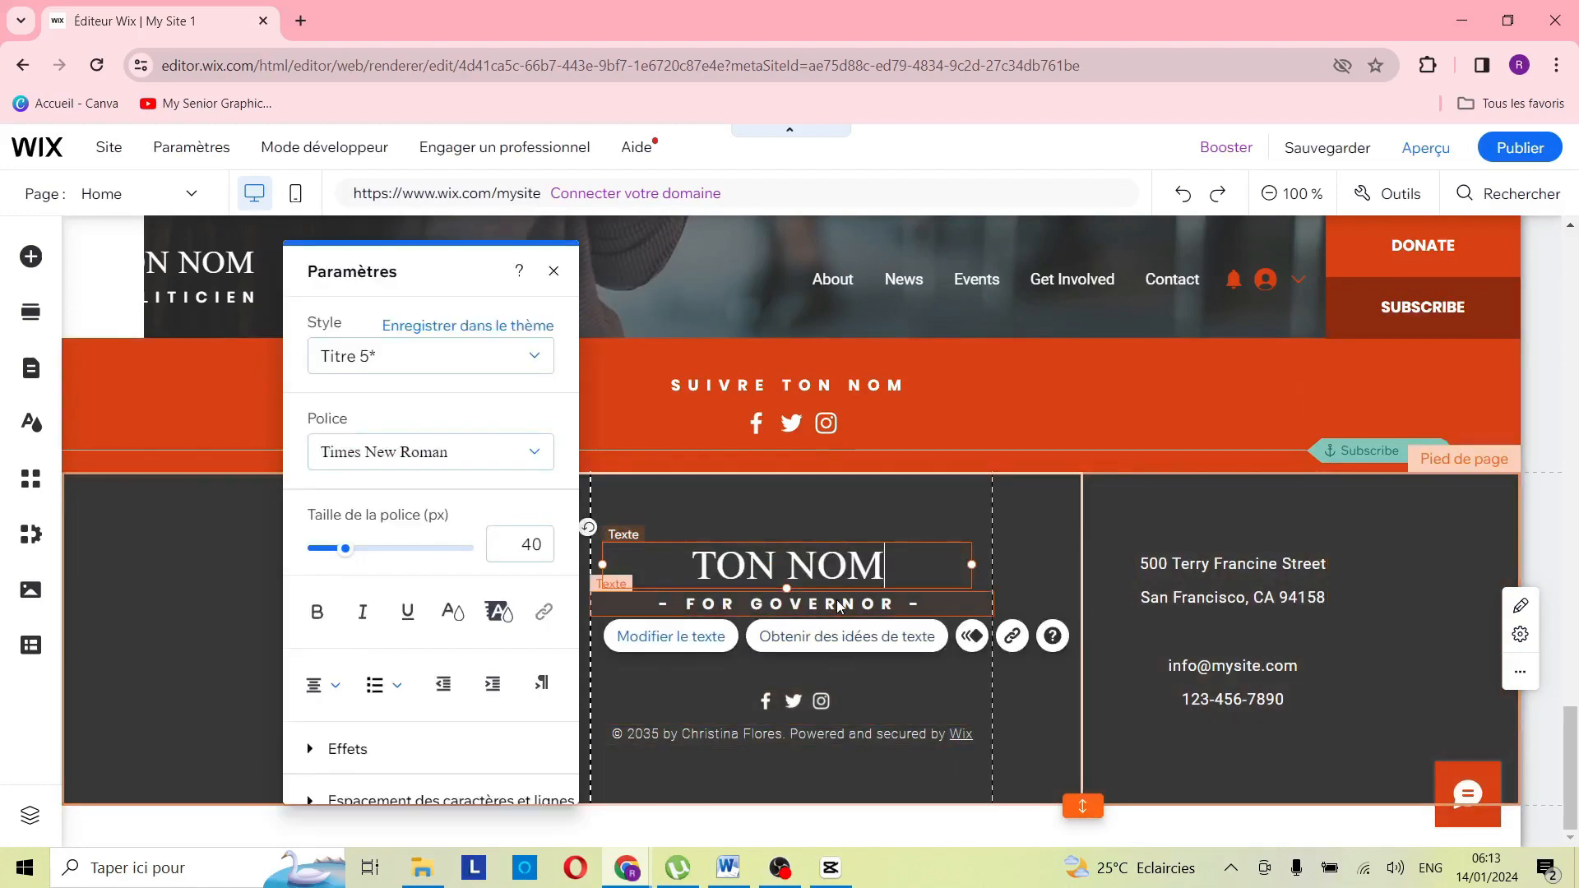
pyautogui.click(836, 601)
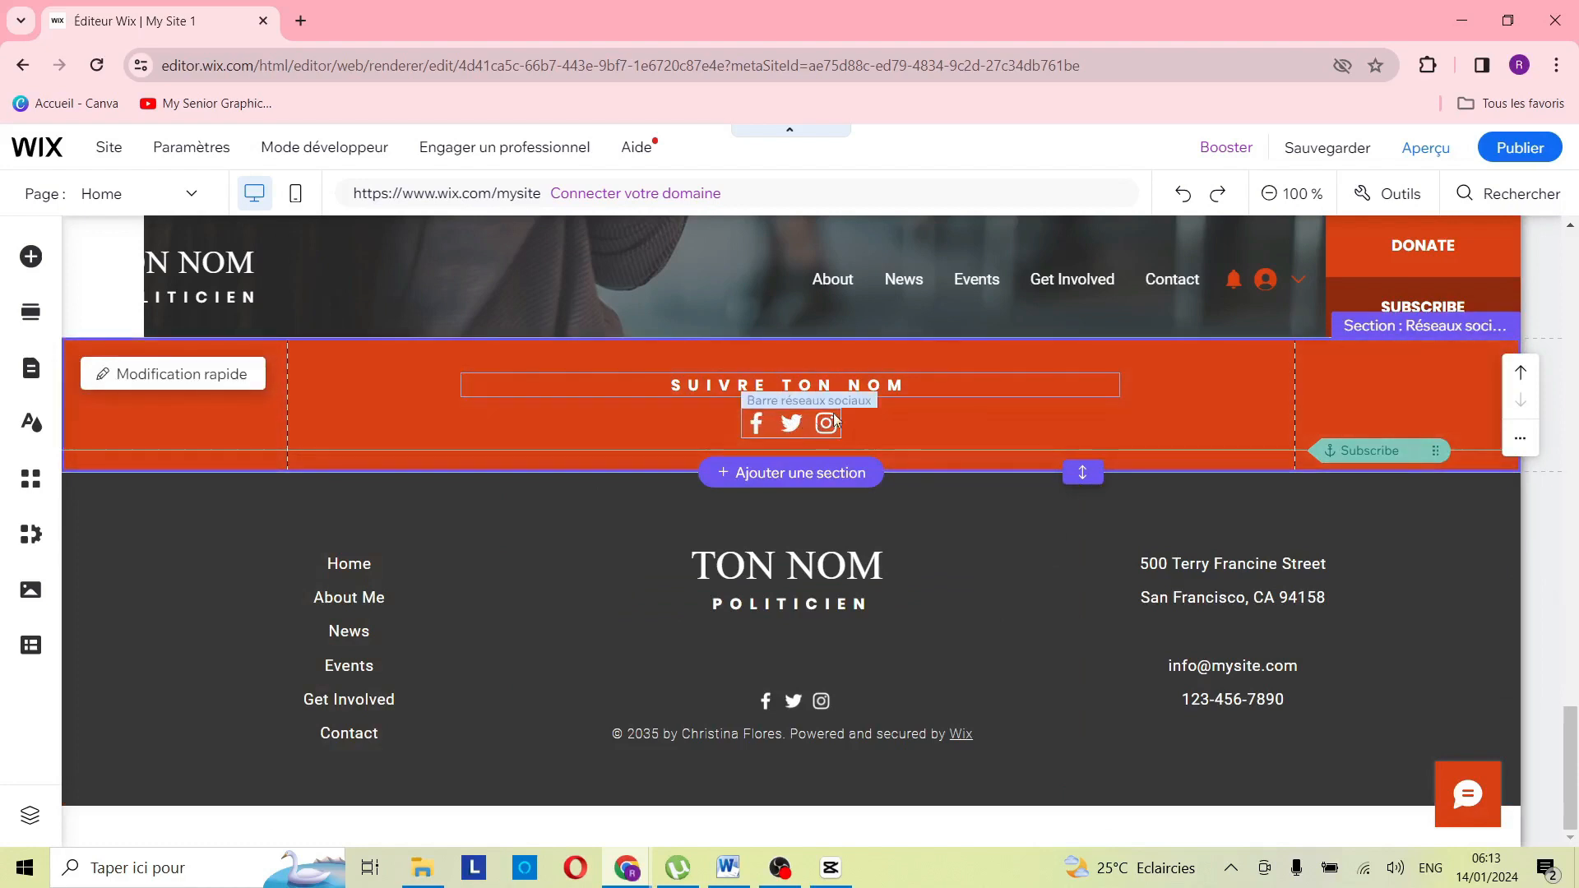
# Review the Facebook icon's web address in the social bar above the footer and close the link settings with the URL kept.
pyautogui.click(789, 423)
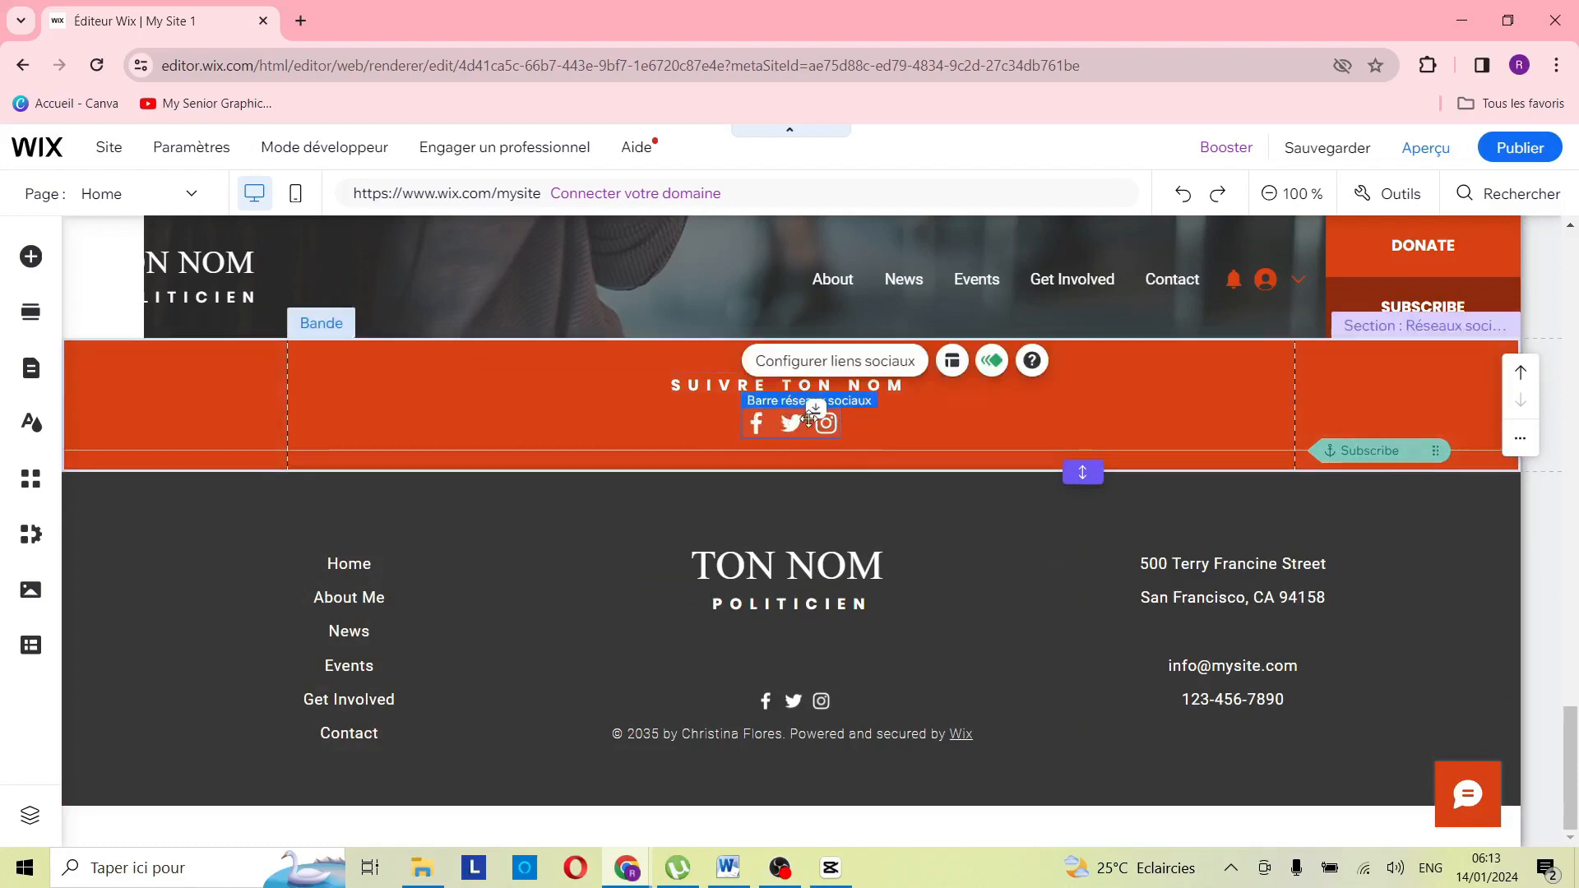
pyautogui.click(888, 366)
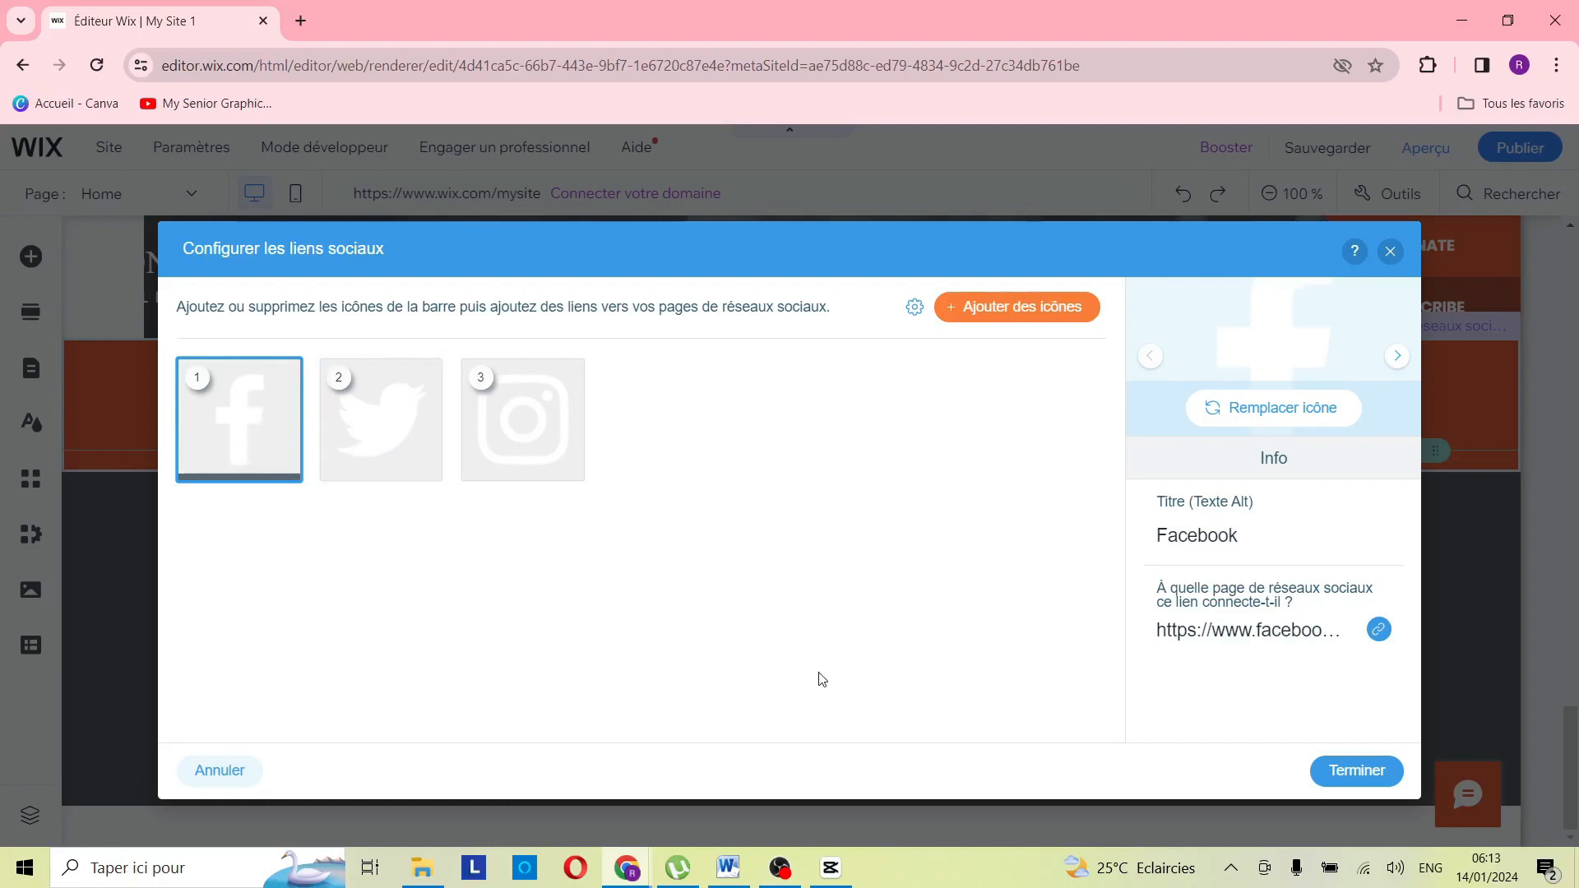
pyautogui.click(1379, 631)
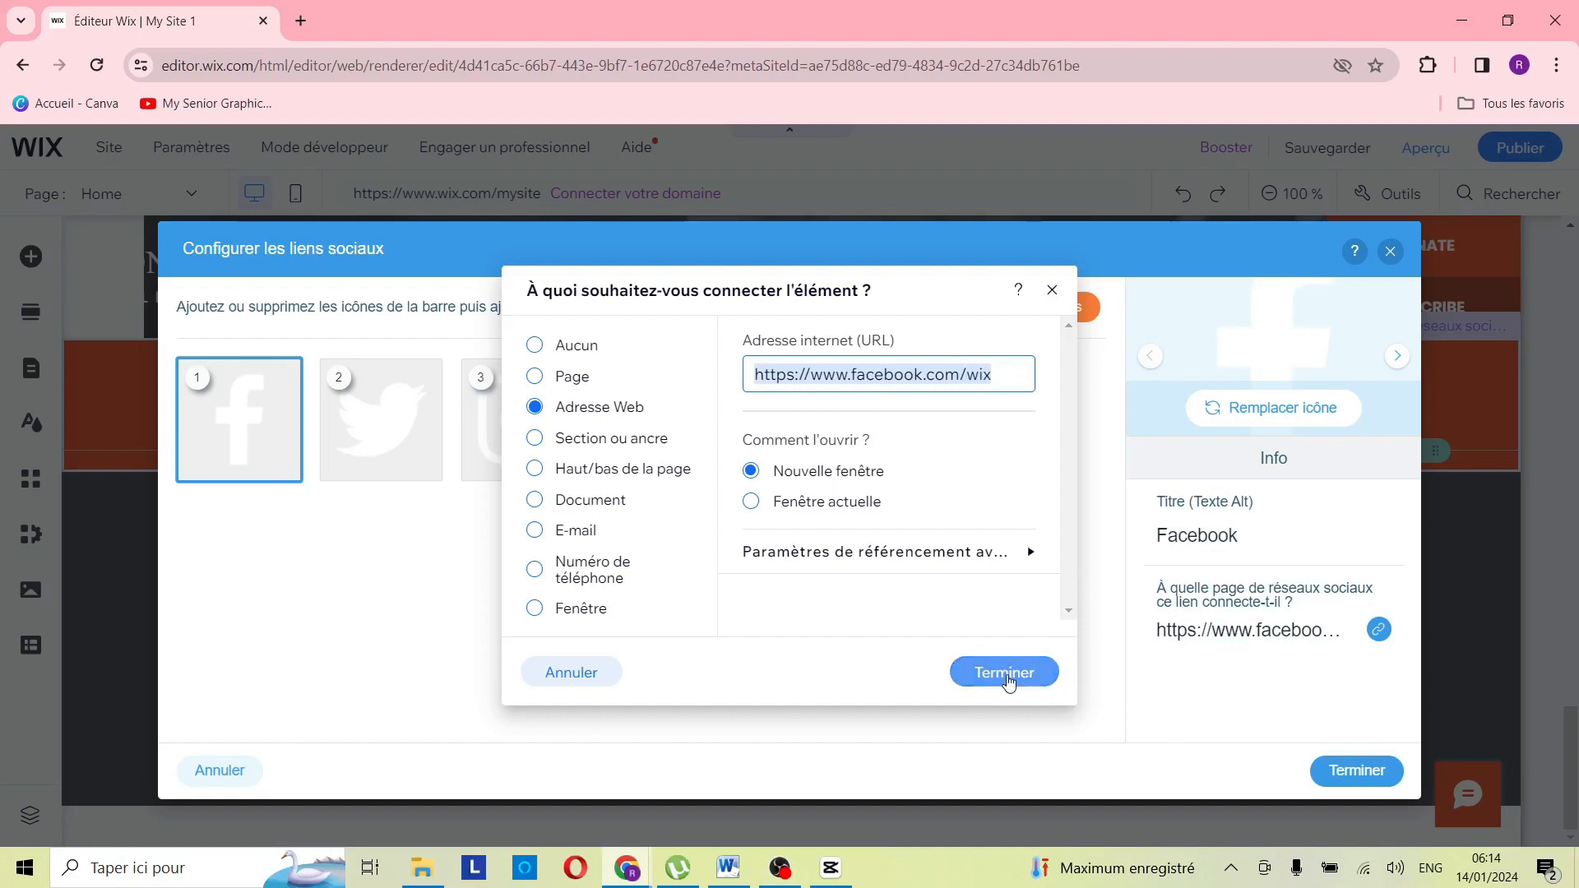
pyautogui.click(1008, 676)
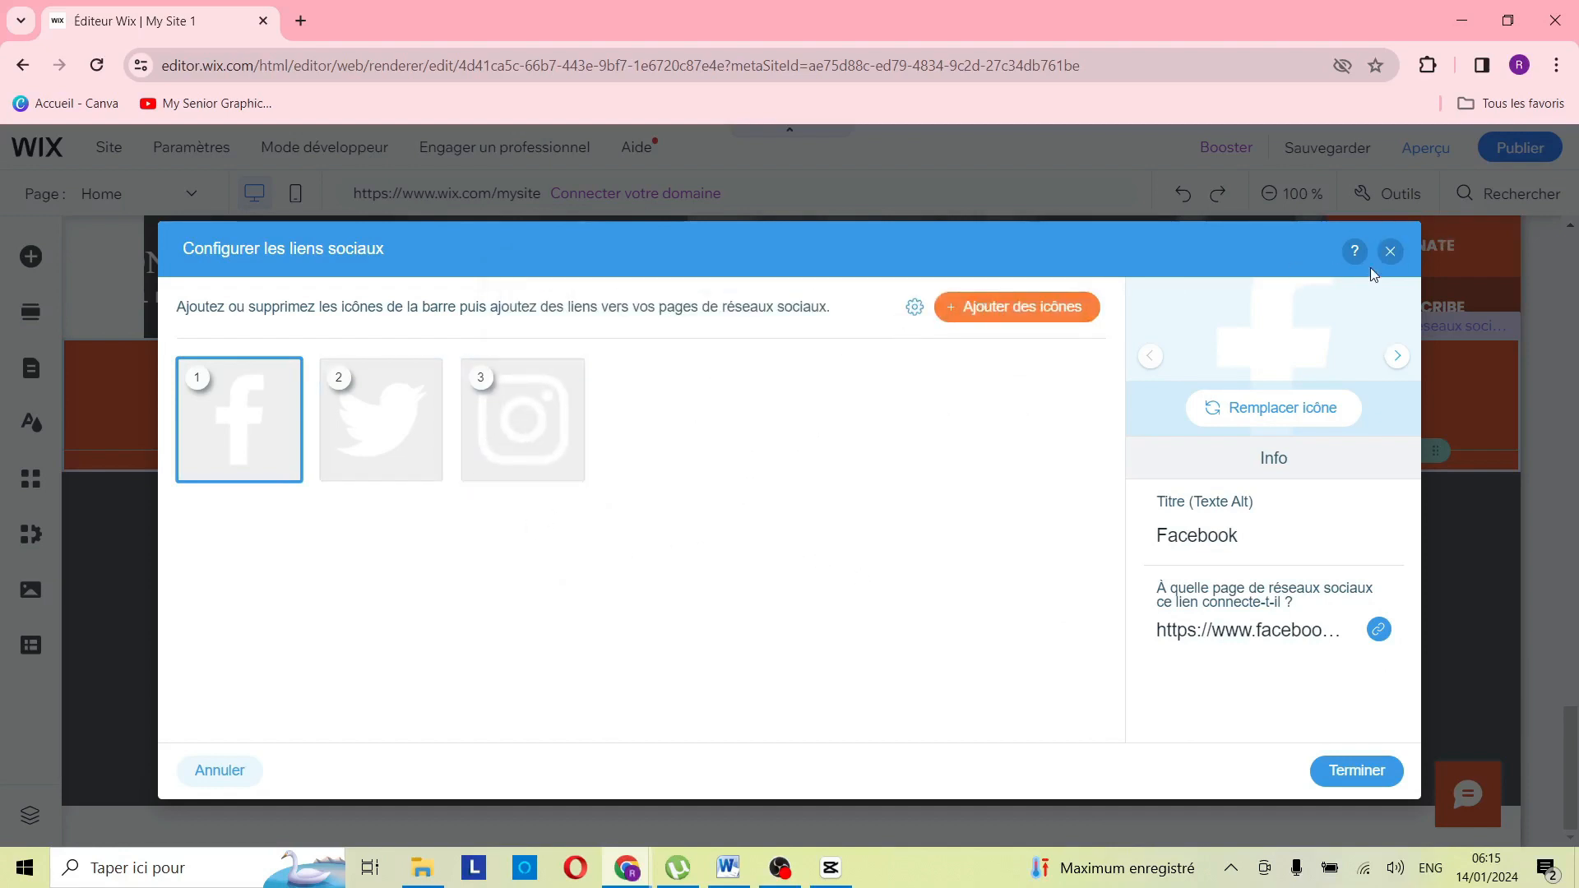
pyautogui.click(1339, 783)
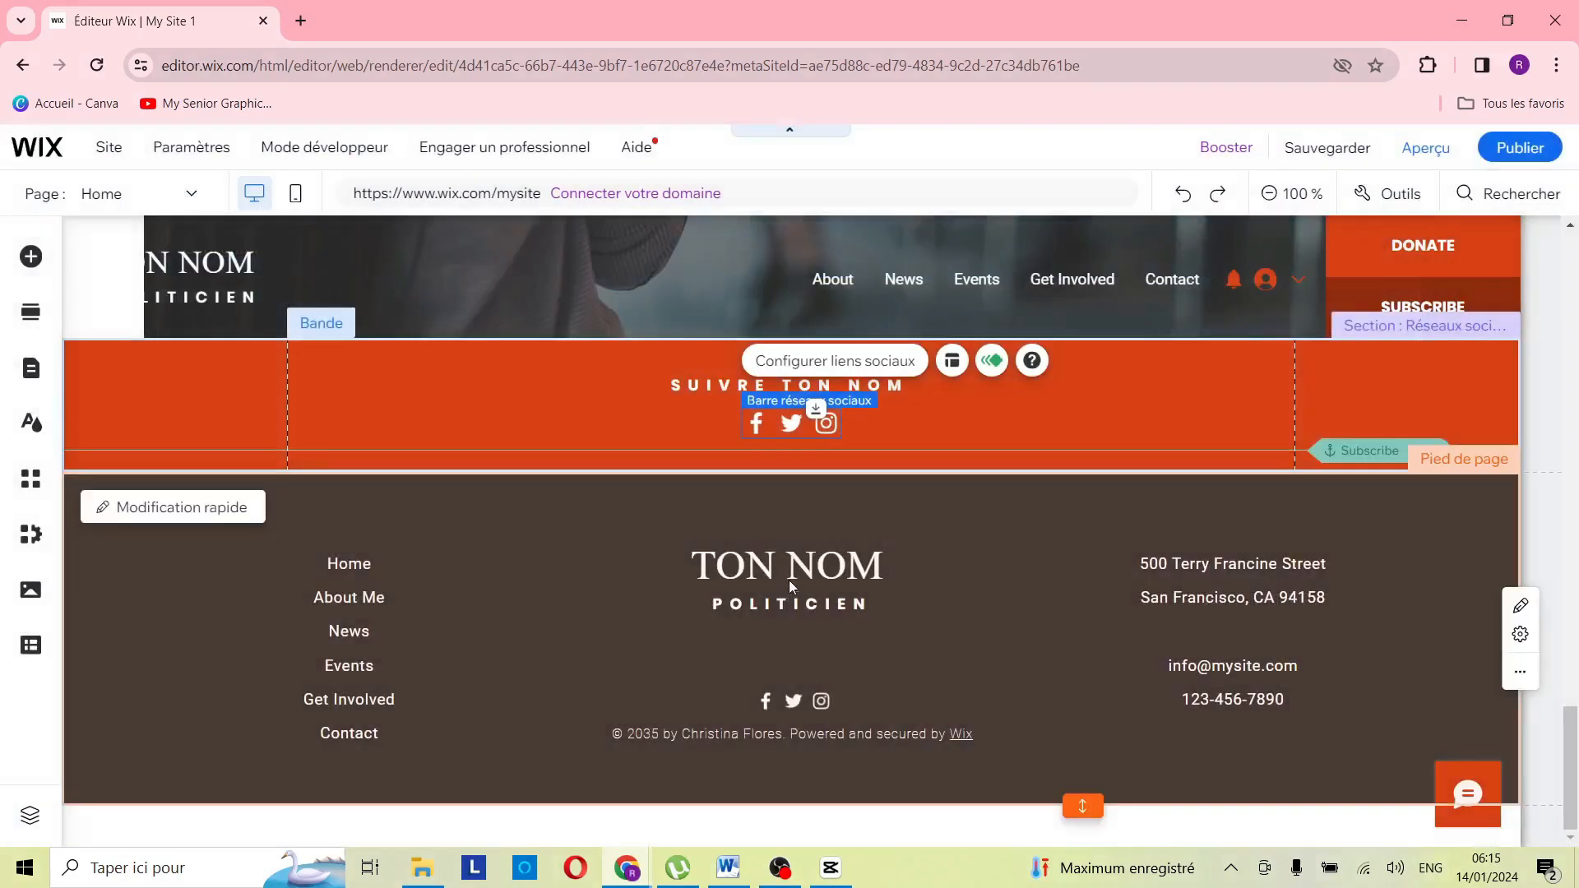
# Replace the copyright line under the footer's social icons with "XYS".
pyautogui.click(744, 736)
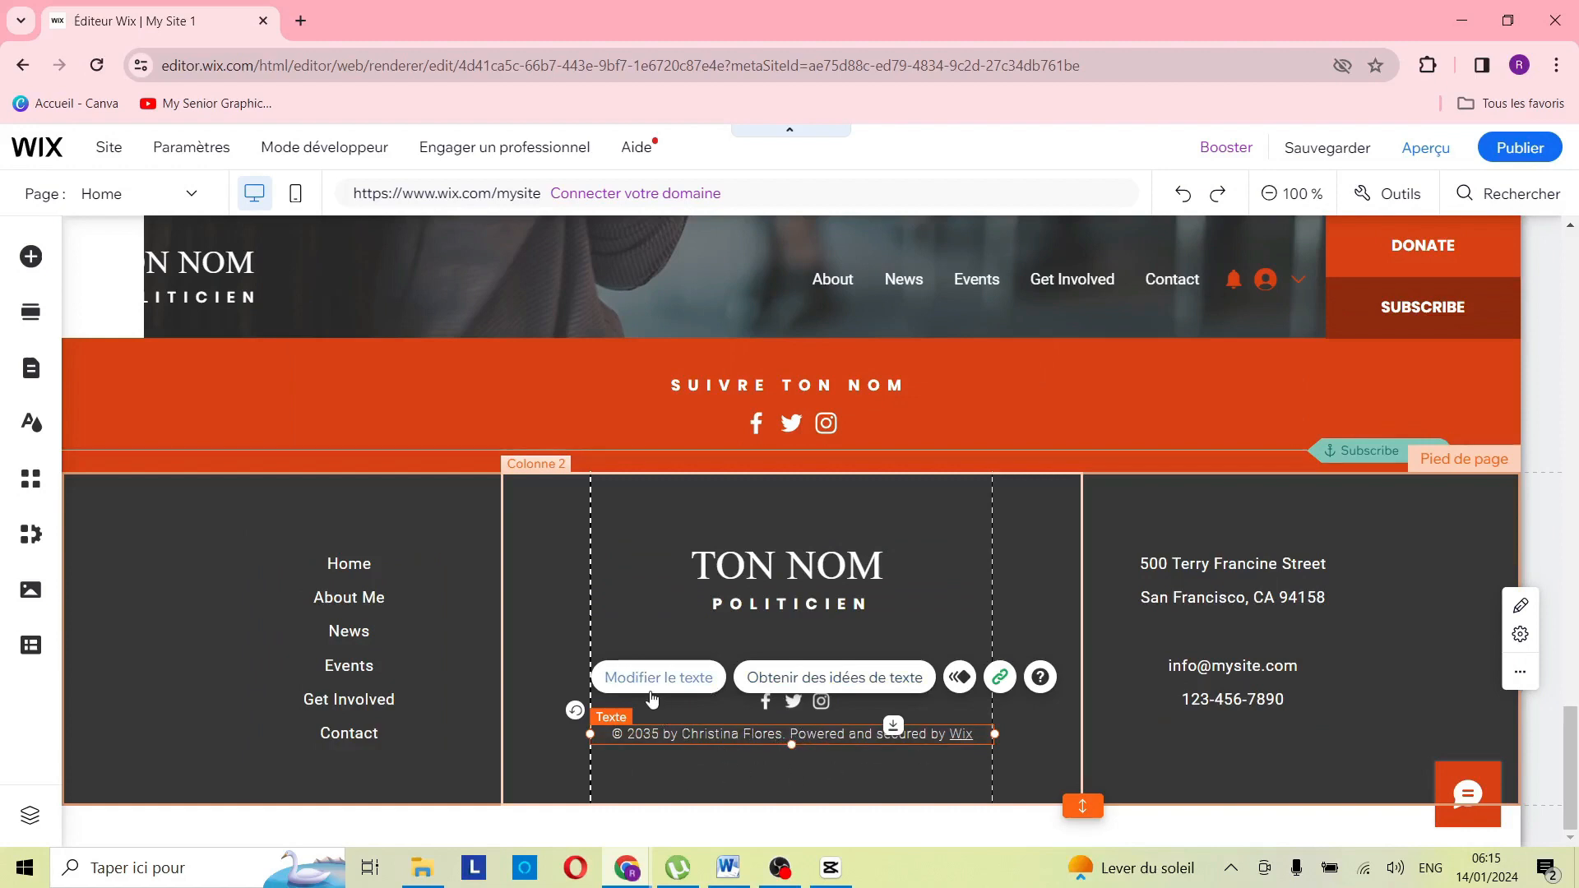
pyautogui.doubleClick(840, 736)
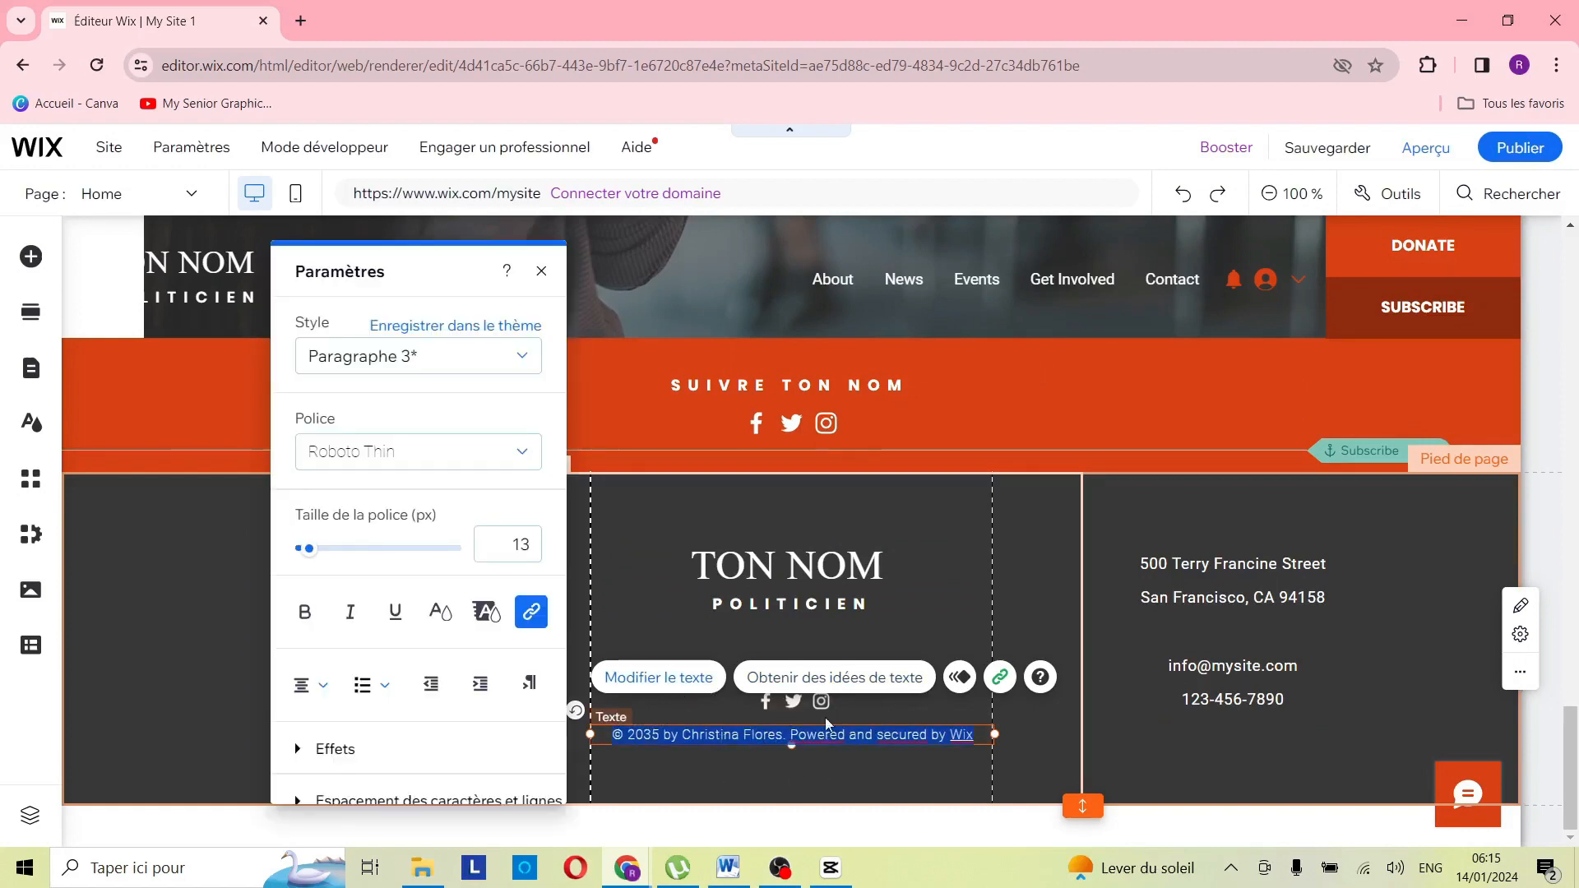
pyautogui.write('XYS')
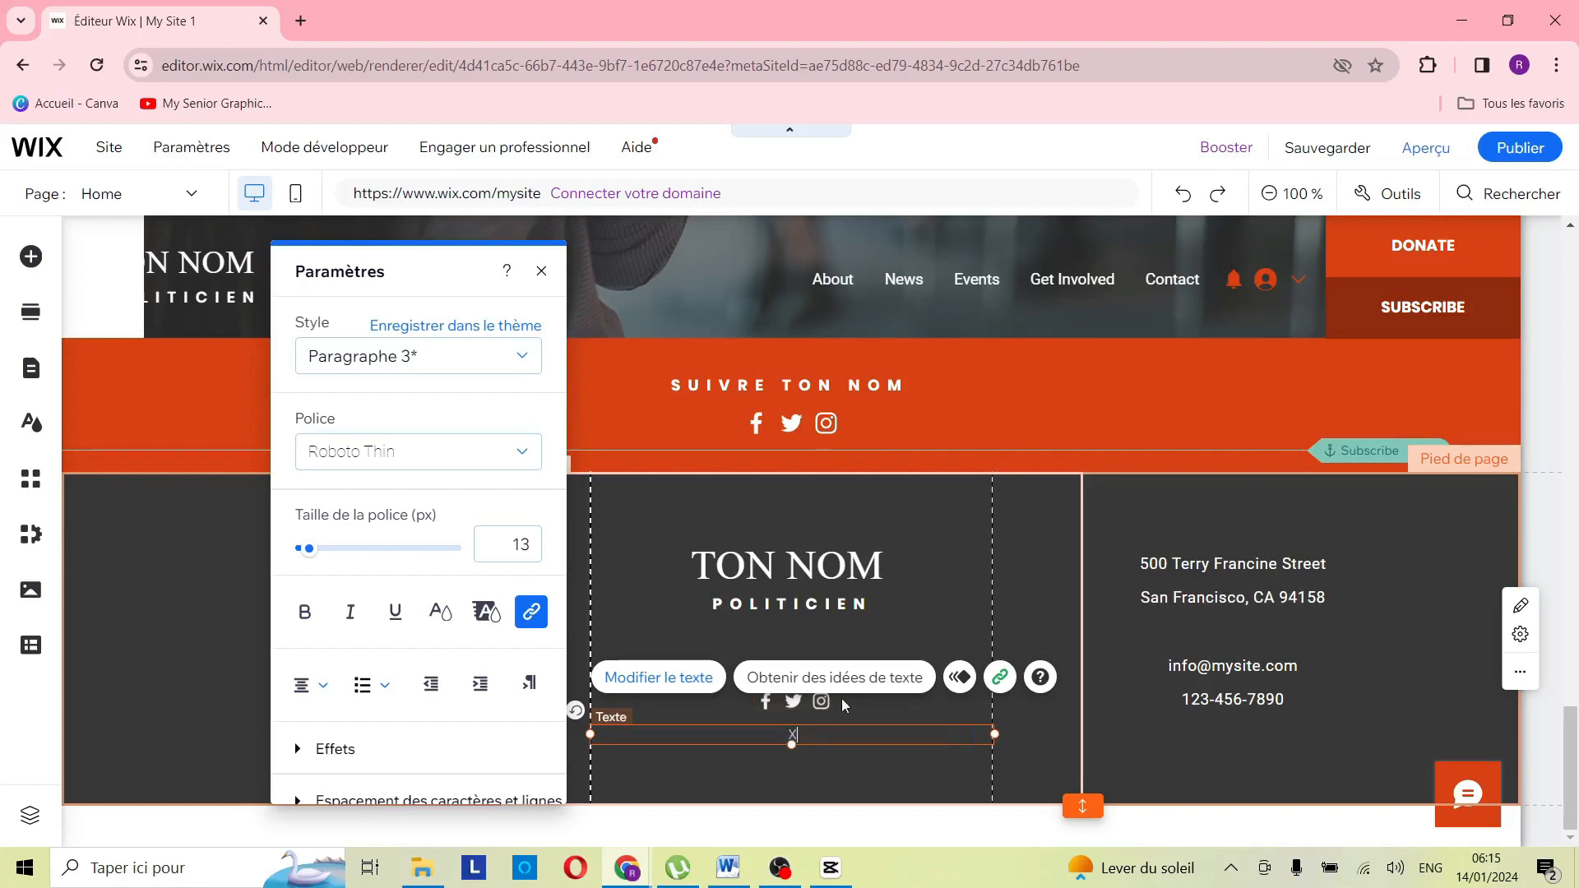
pyautogui.click(842, 700)
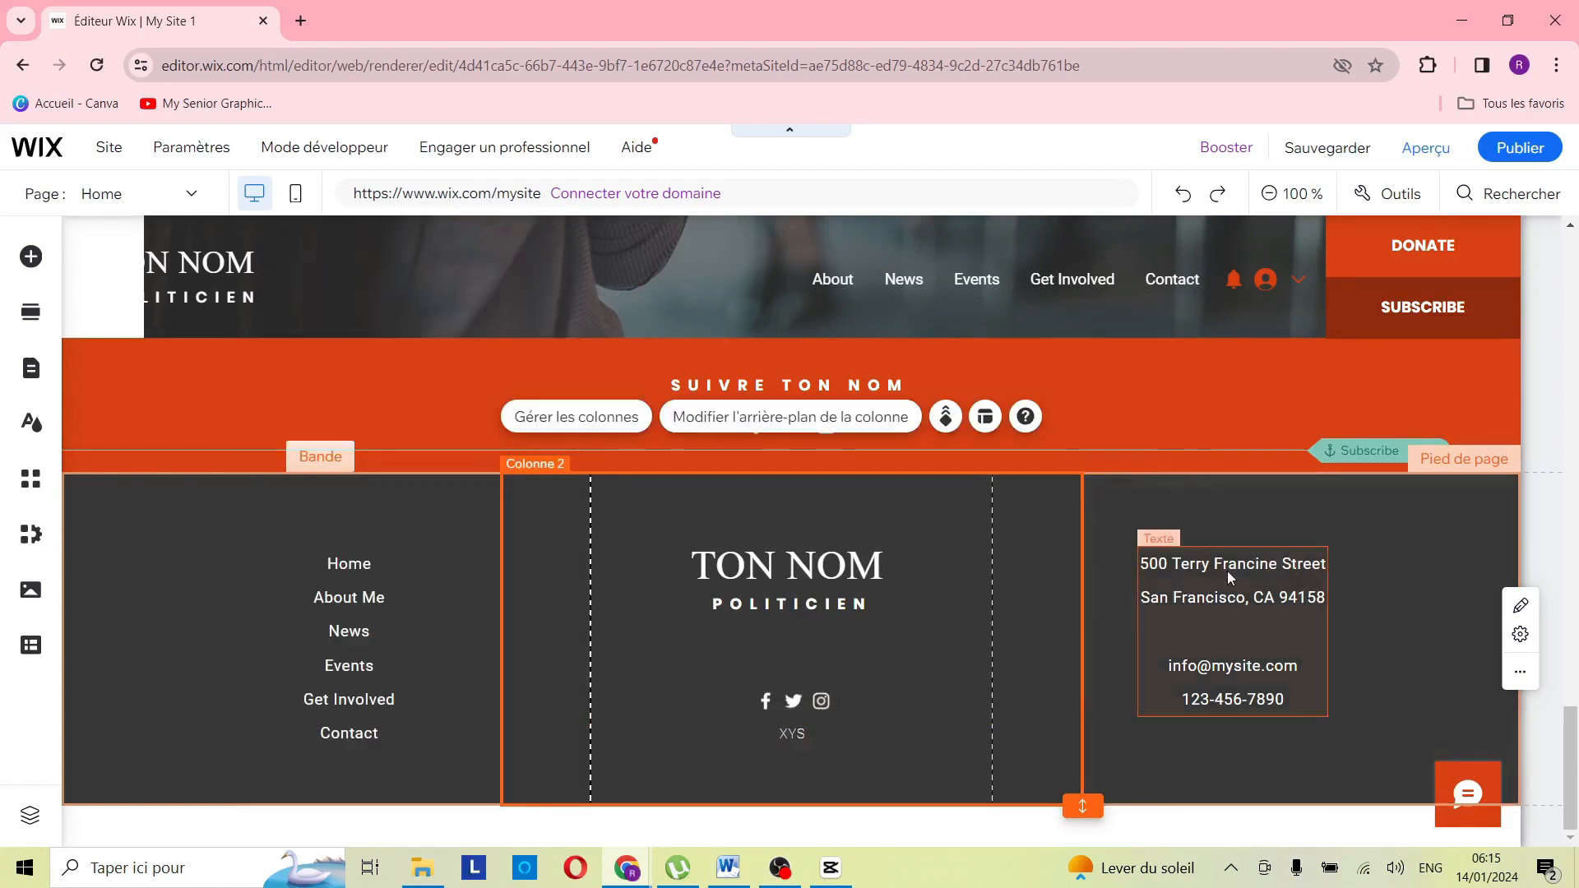
pyautogui.click(1231, 578)
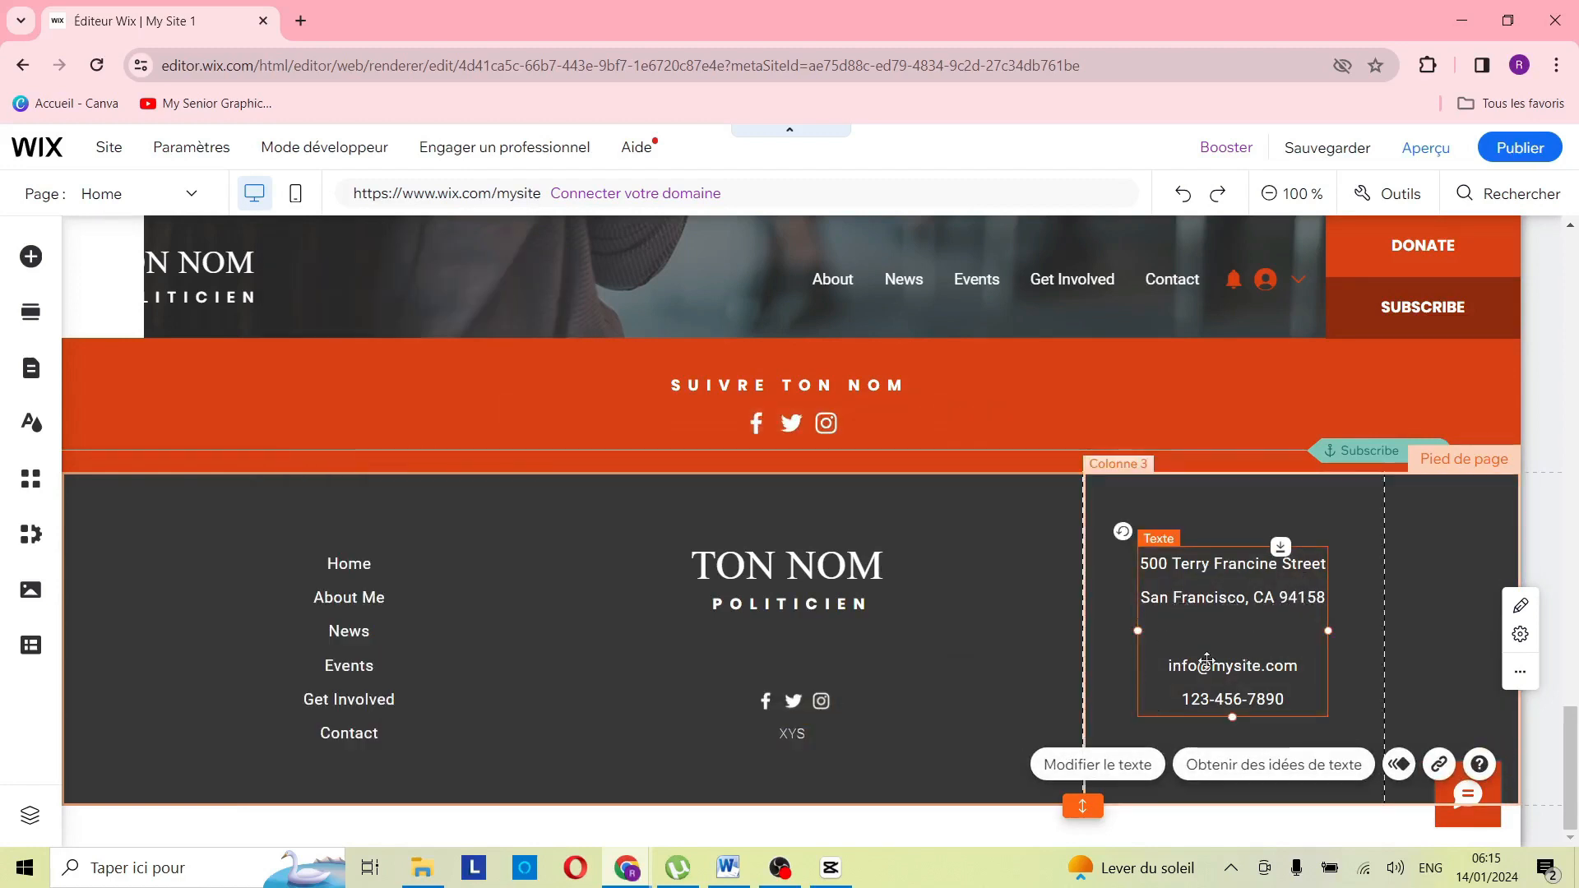
pyautogui.scroll(3, 923, 673)
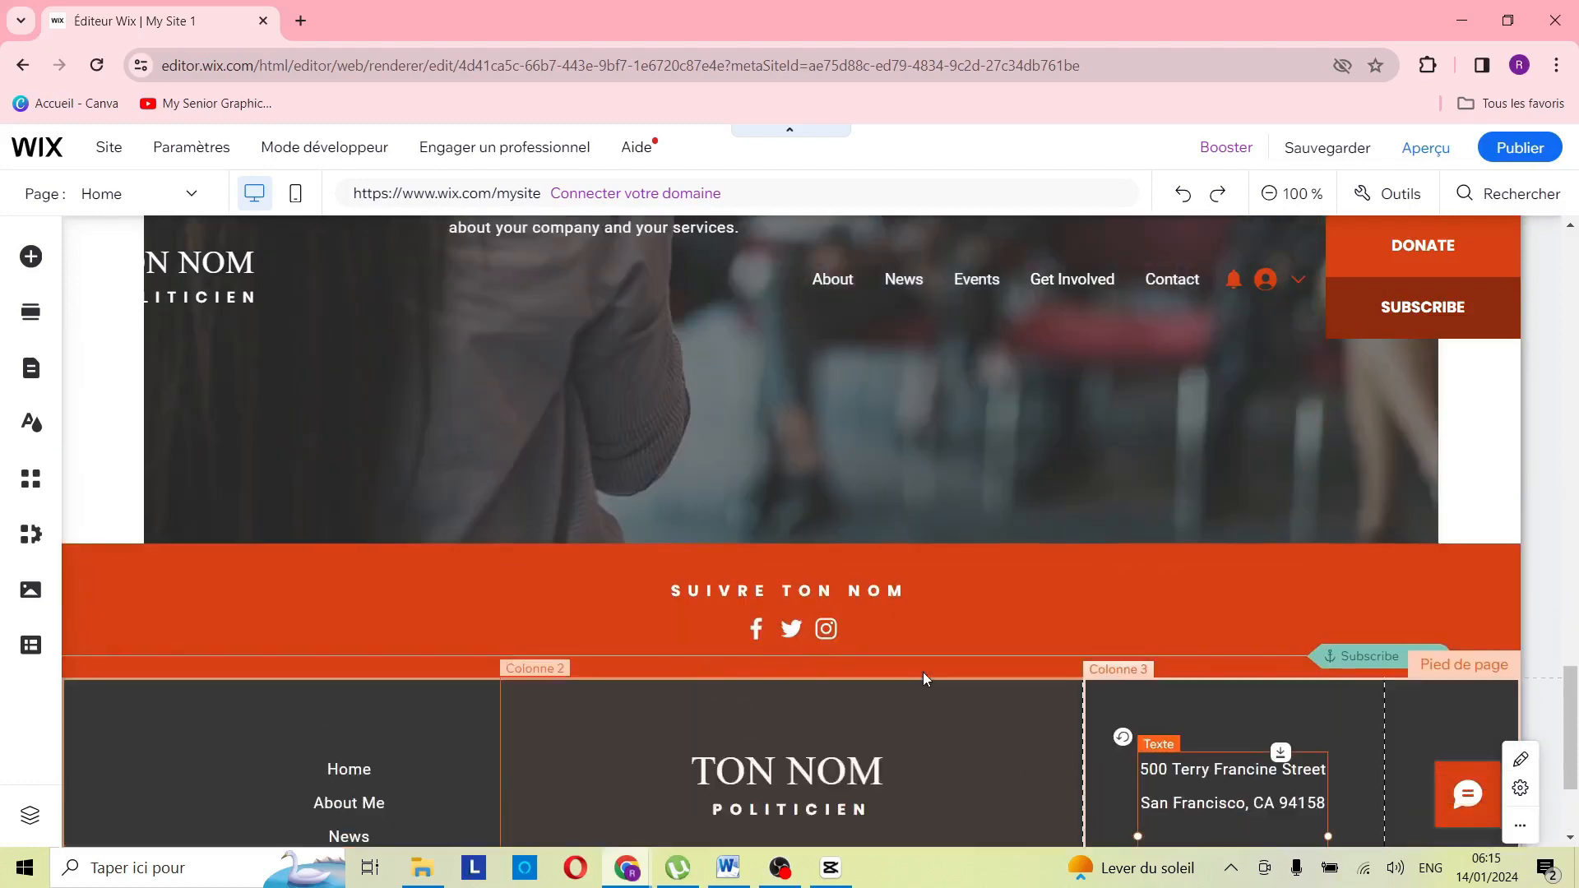
pyautogui.scroll(-3, 924, 673)
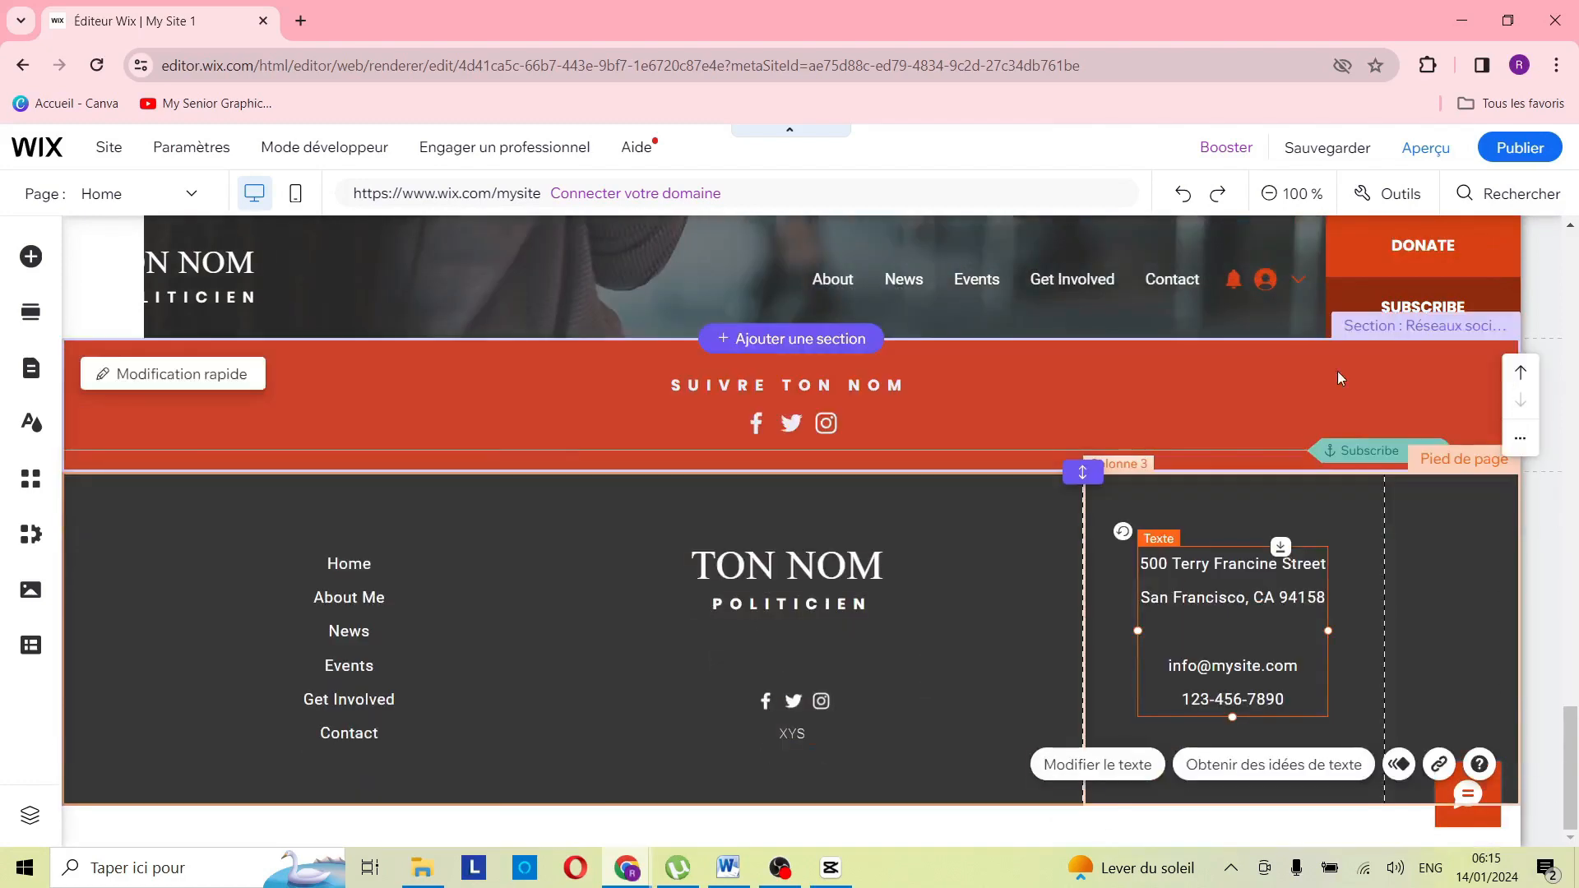
# Preview the desktop site, check the home page from header to footer, and return to the editor.
pyautogui.click(1426, 163)
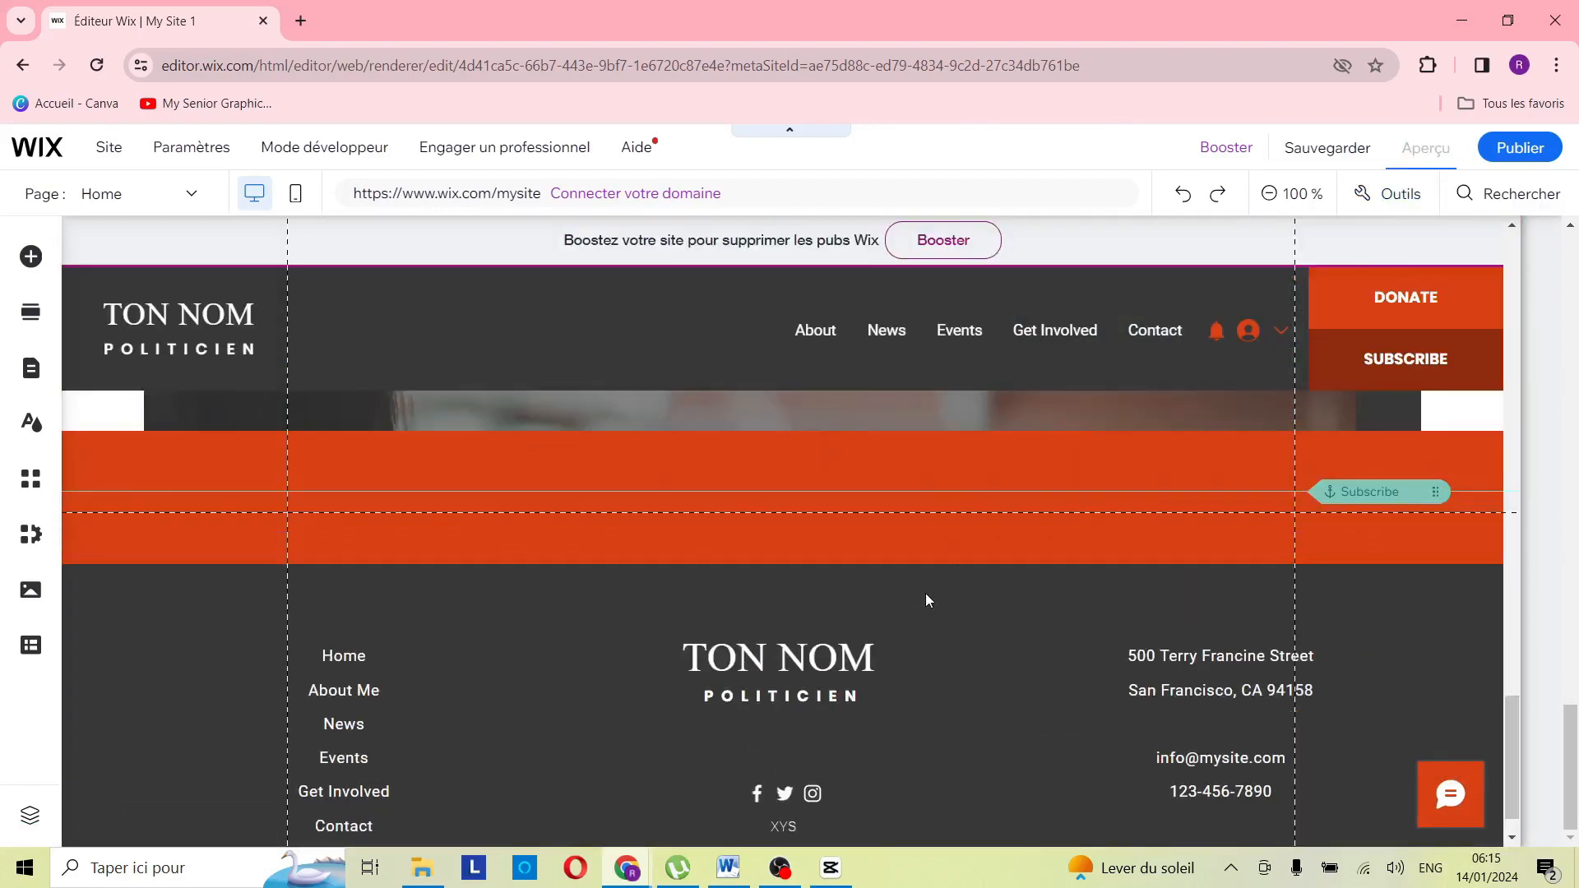
pyautogui.scroll(10, 937, 444)
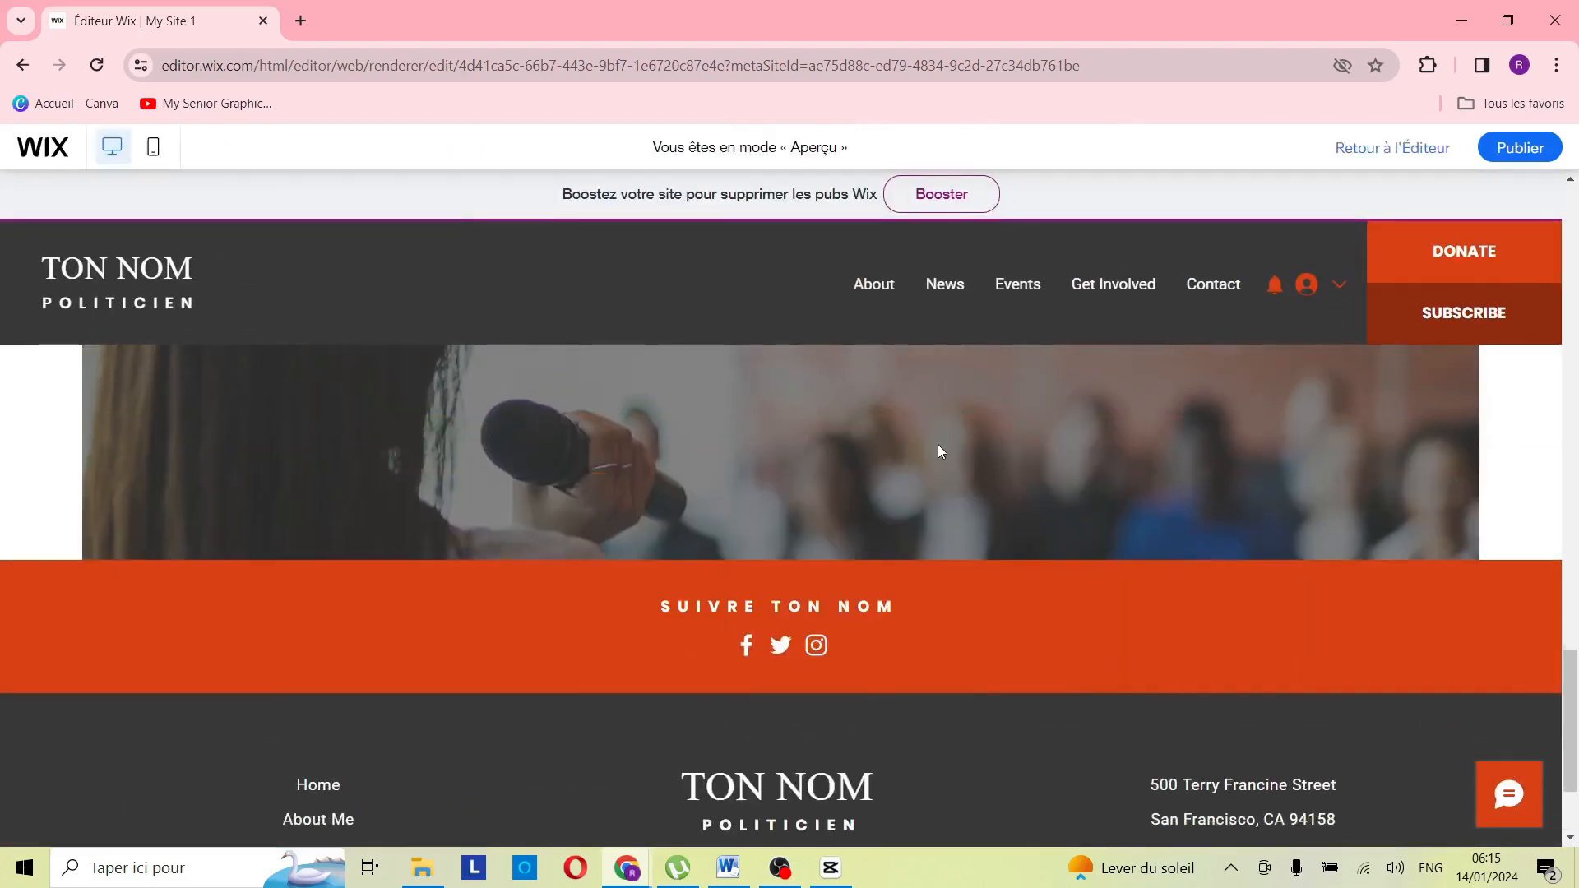
pyautogui.scroll(6, 933, 440)
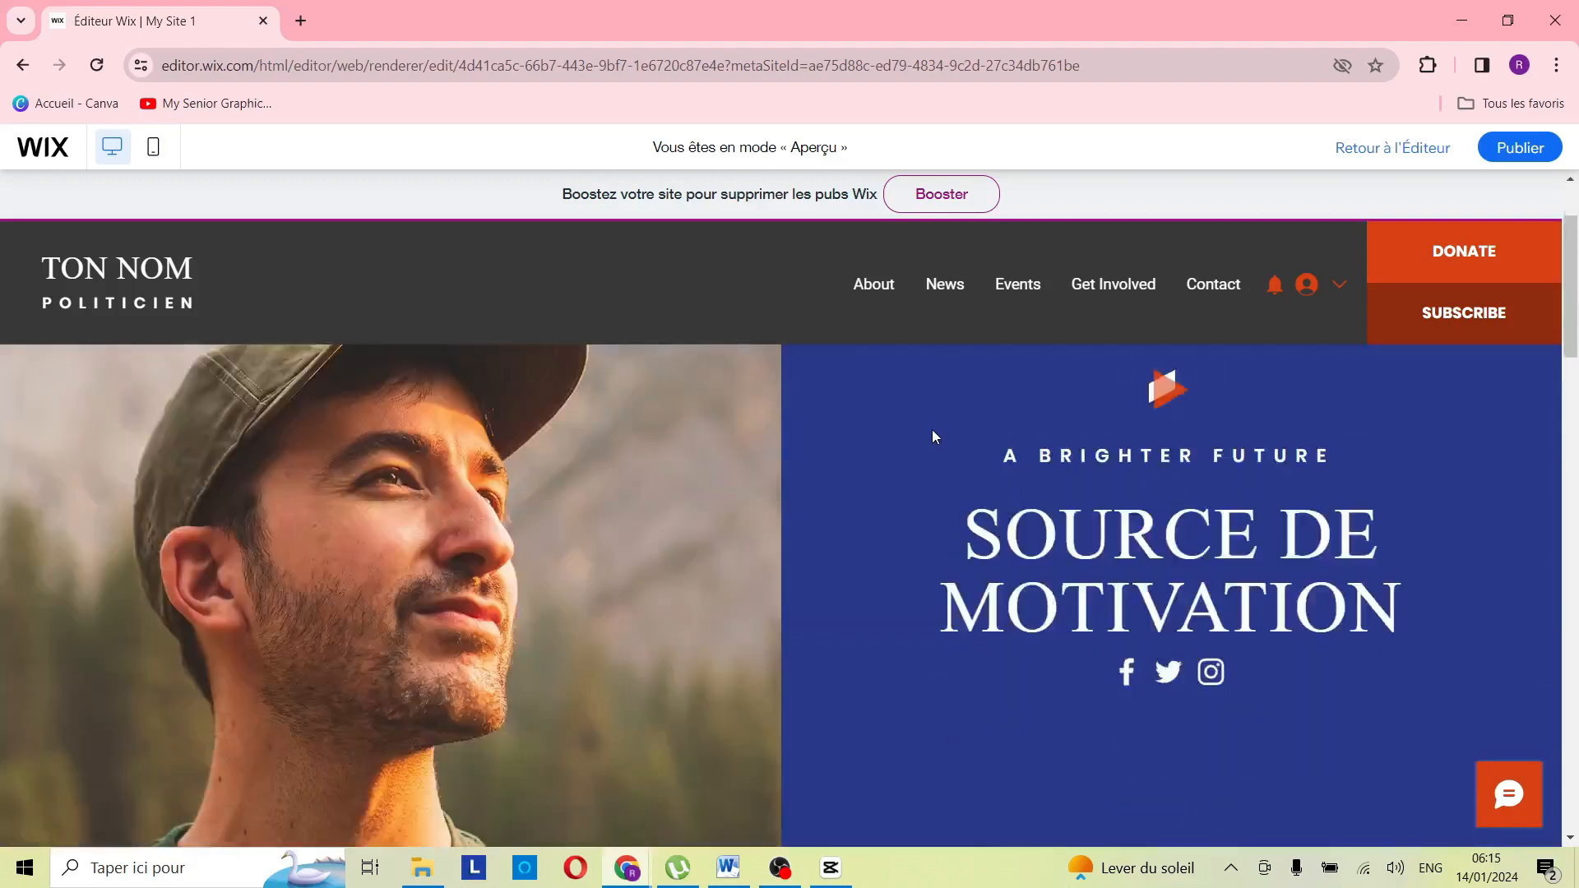
pyautogui.scroll(-10, 931, 429)
pyautogui.scroll(-10, 933, 424)
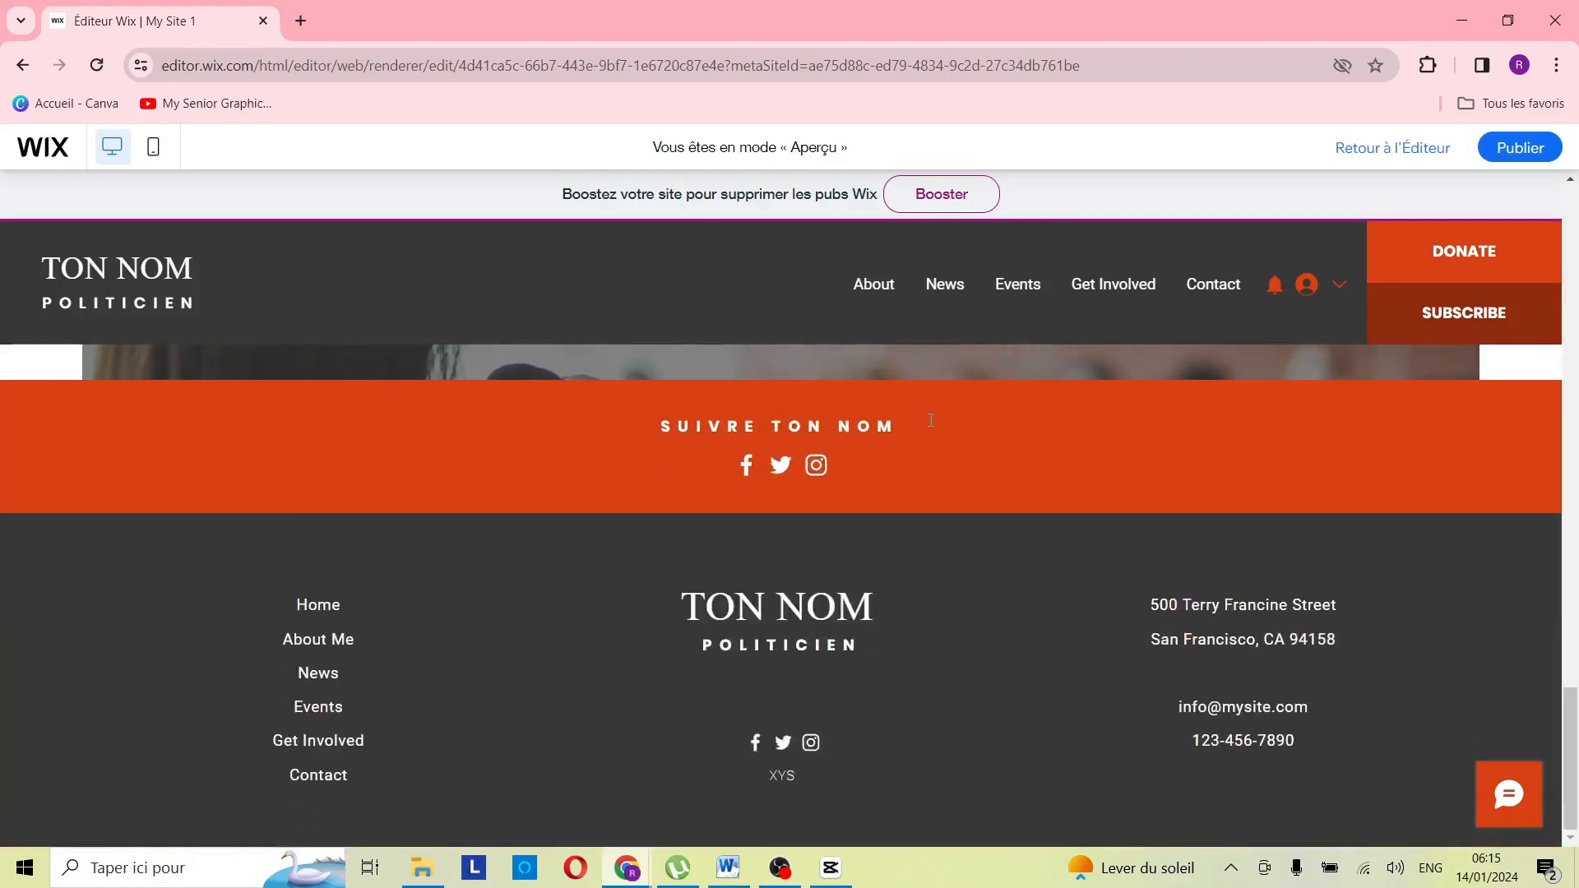
pyautogui.scroll(8, 927, 415)
pyautogui.scroll(8, 926, 416)
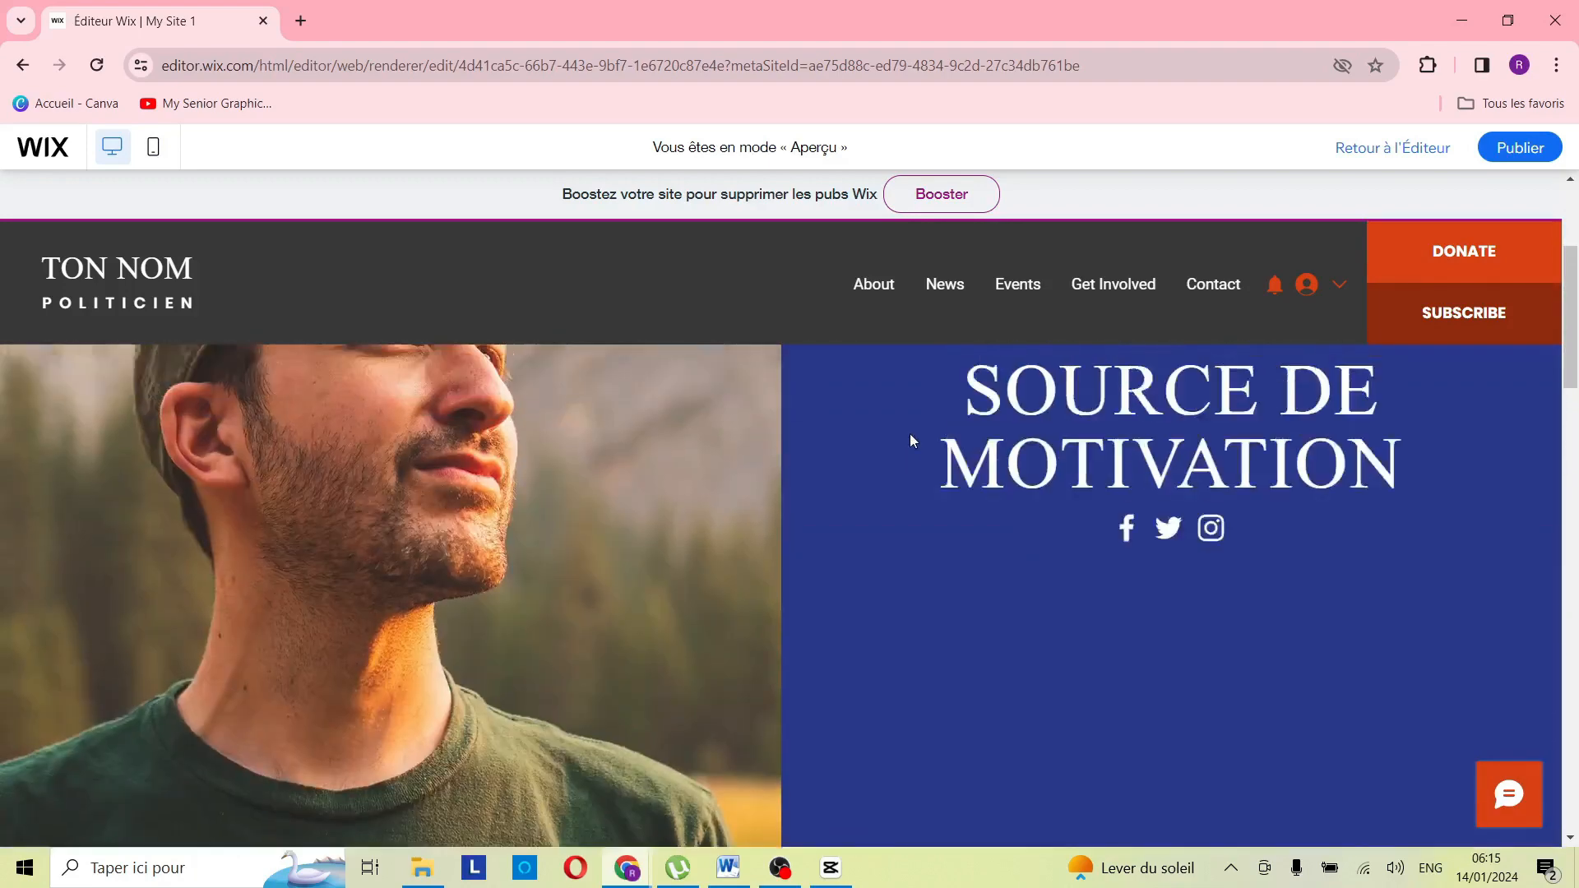
pyautogui.scroll(-4, 1068, 345)
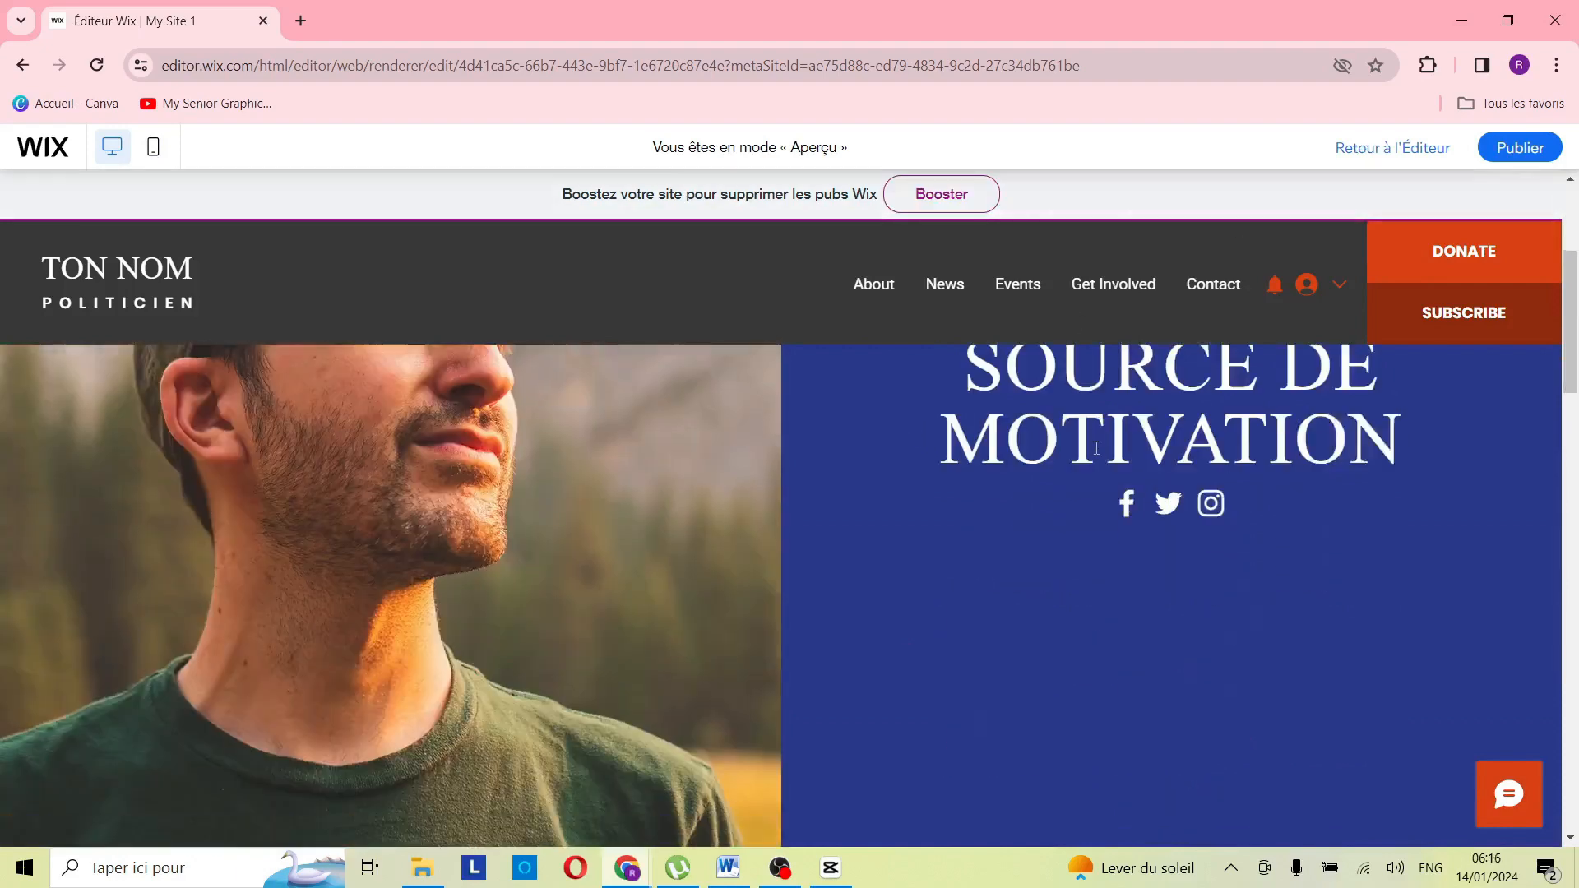
pyautogui.scroll(4, 1089, 443)
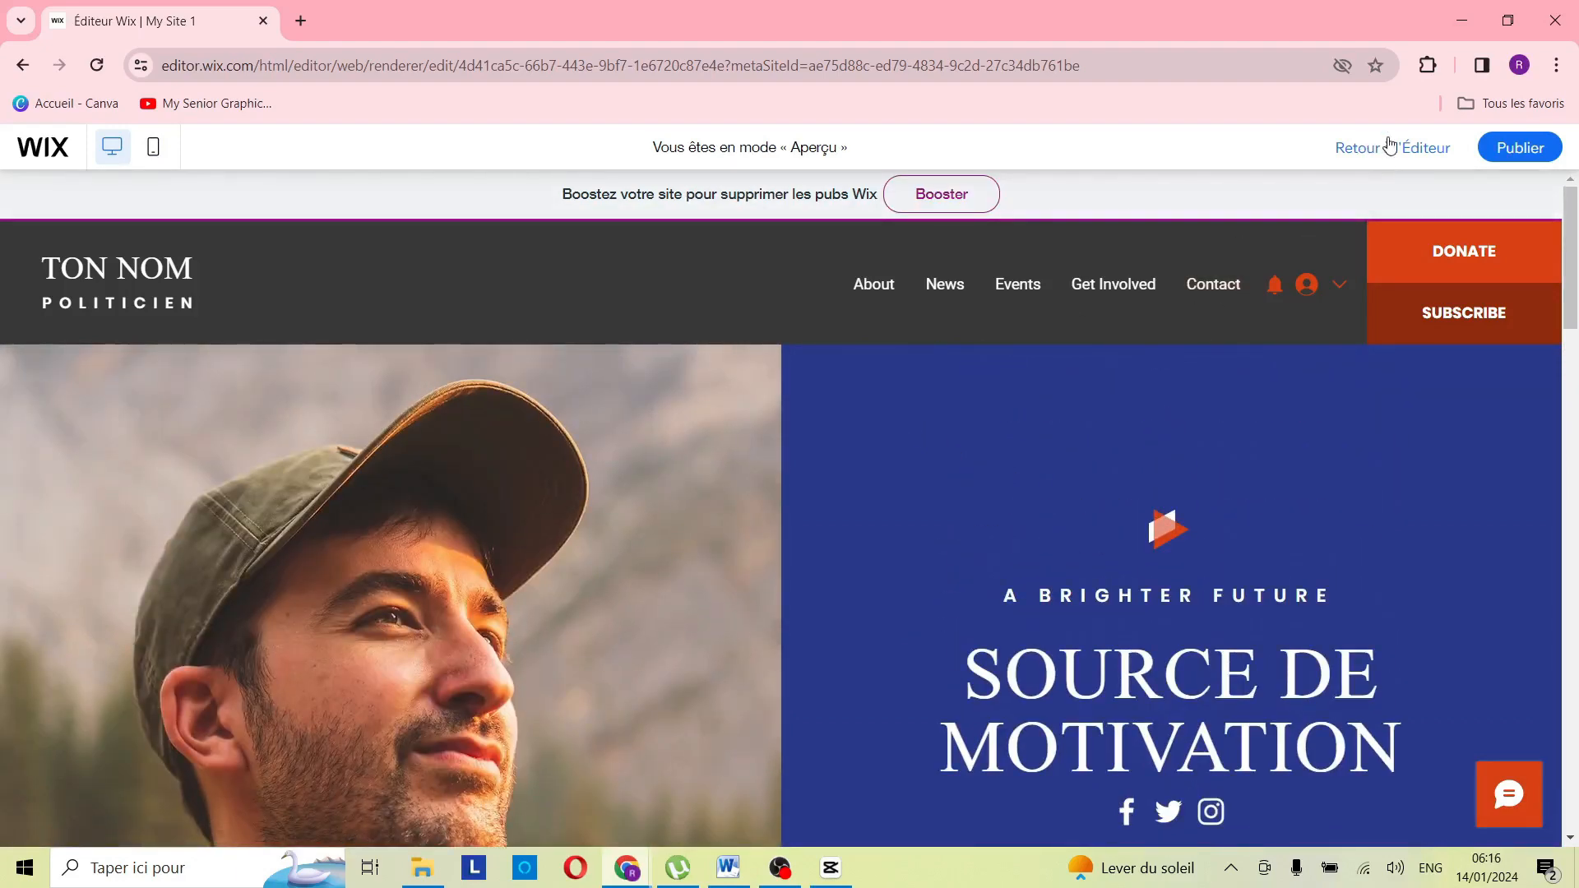
pyautogui.click(1389, 146)
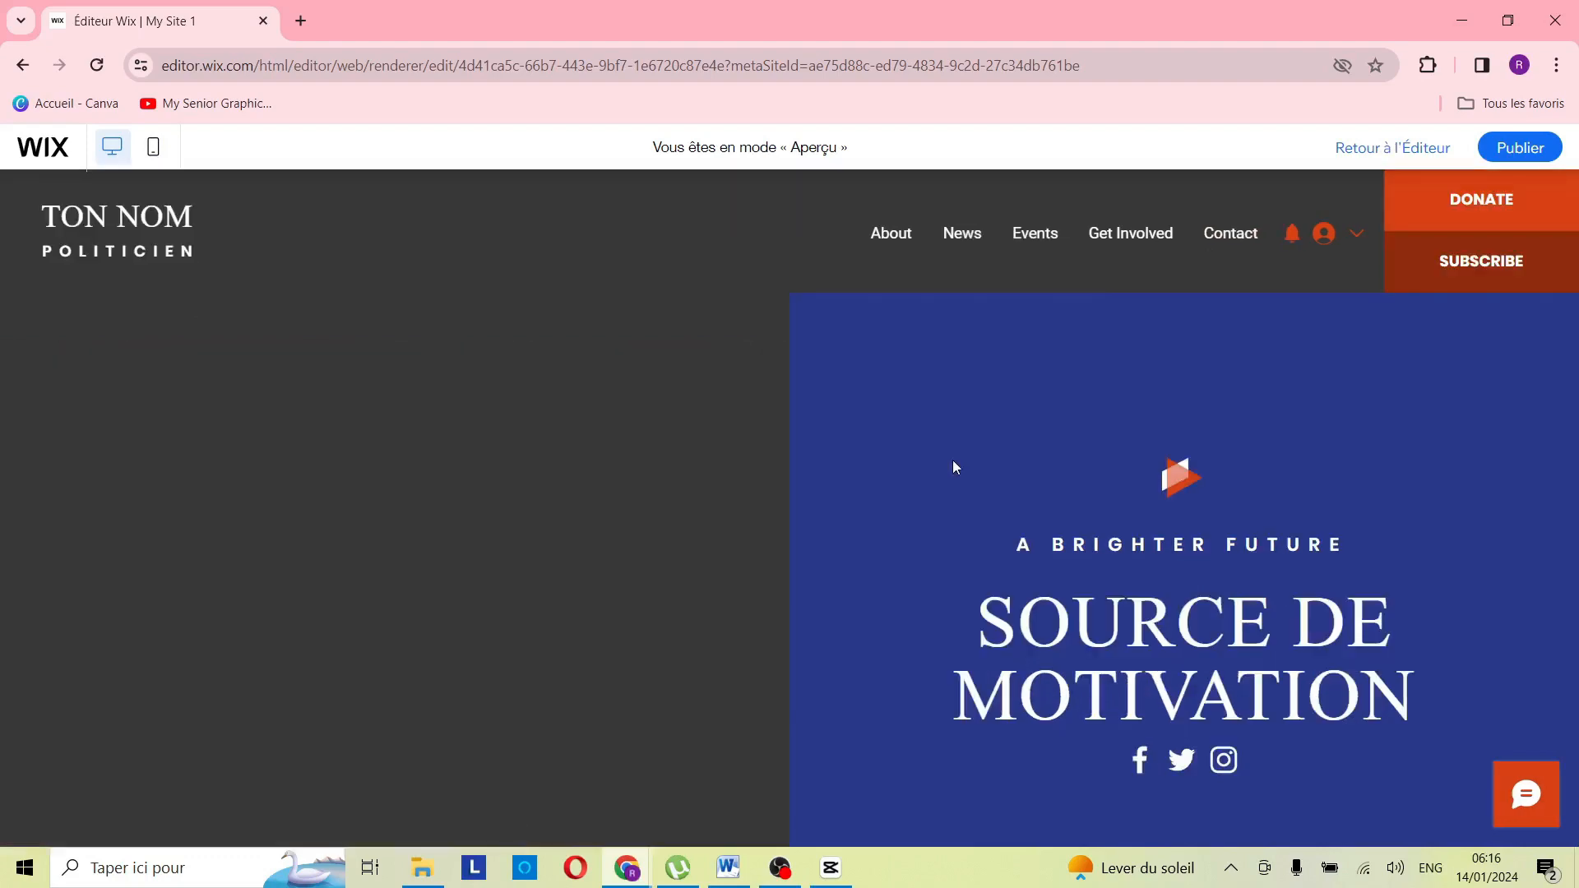
# Start publishing the site and save it on a free Wix.com domain with the address ending "my-site-1".
pyautogui.scroll(-15, 899, 568)
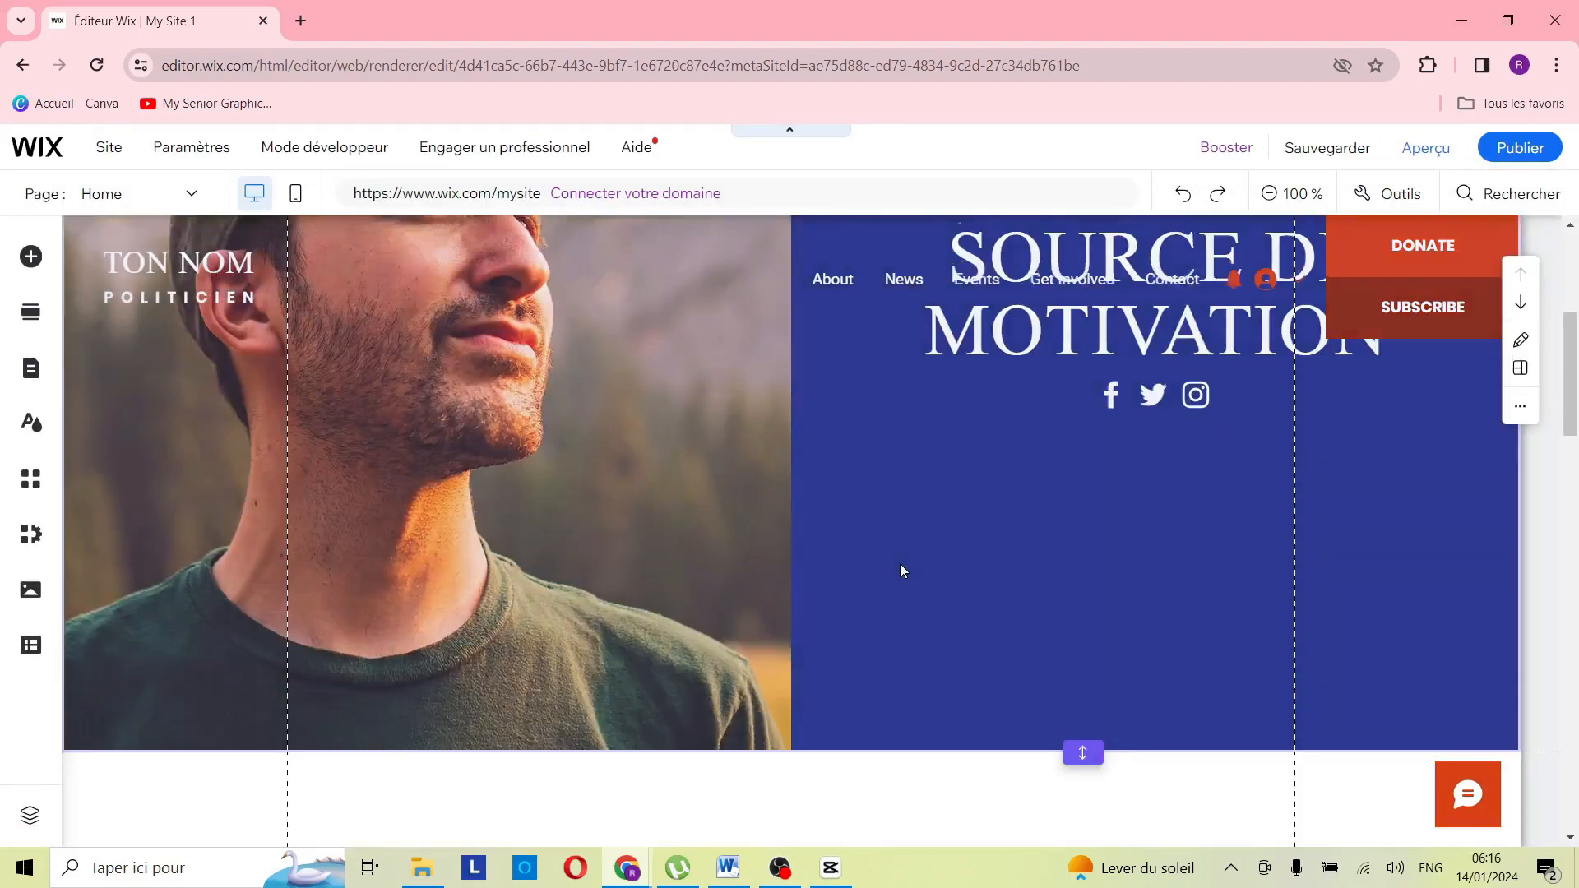
pyautogui.scroll(-5, 901, 563)
pyautogui.scroll(10, 905, 555)
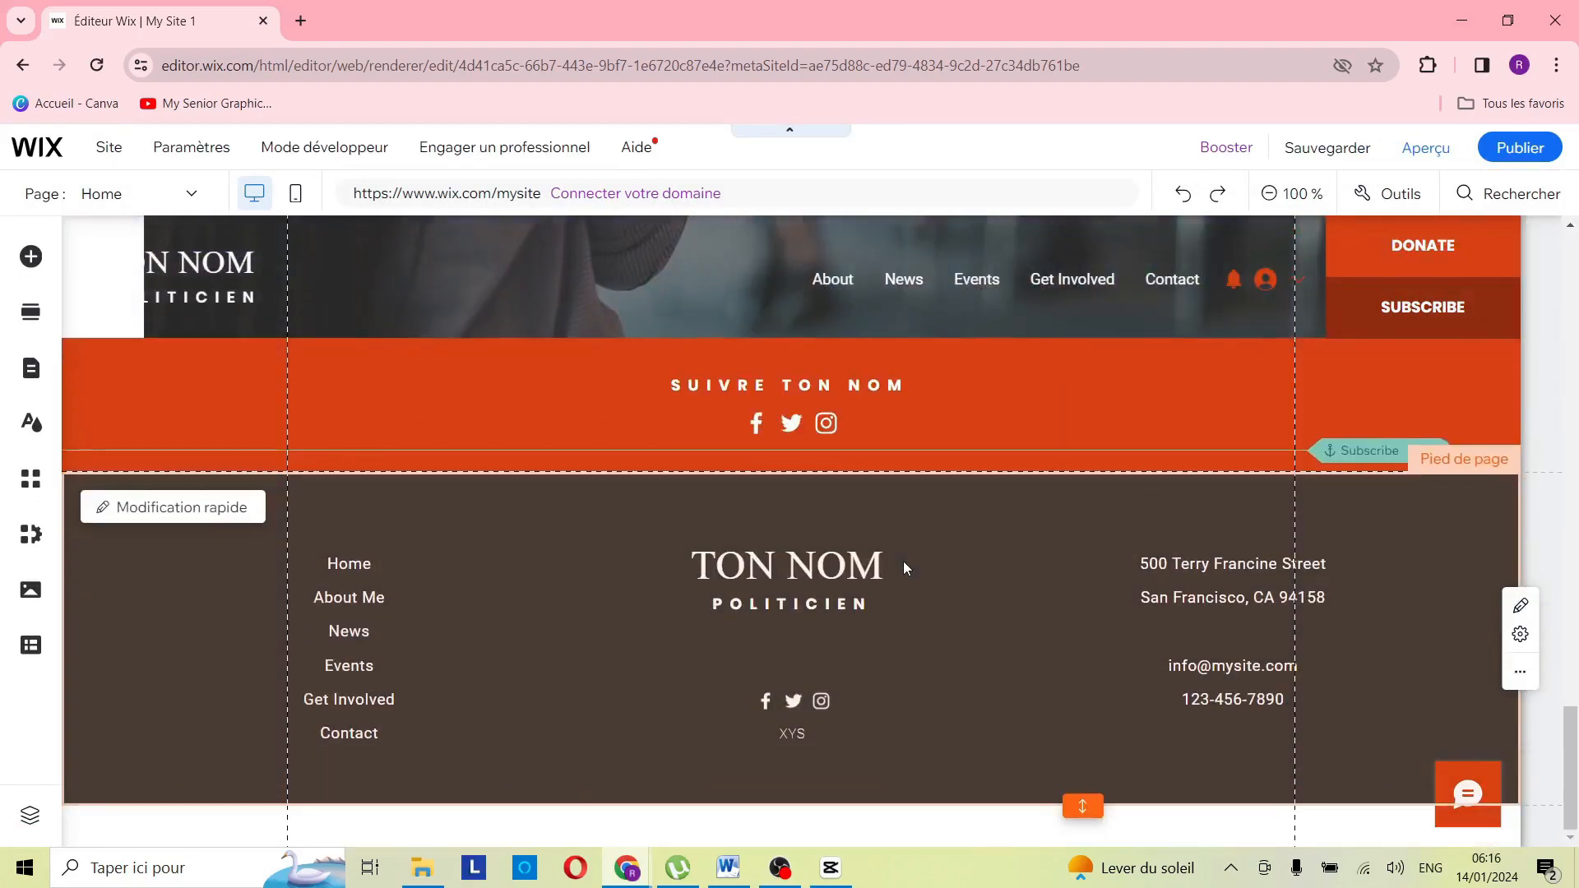
pyautogui.scroll(10, 905, 551)
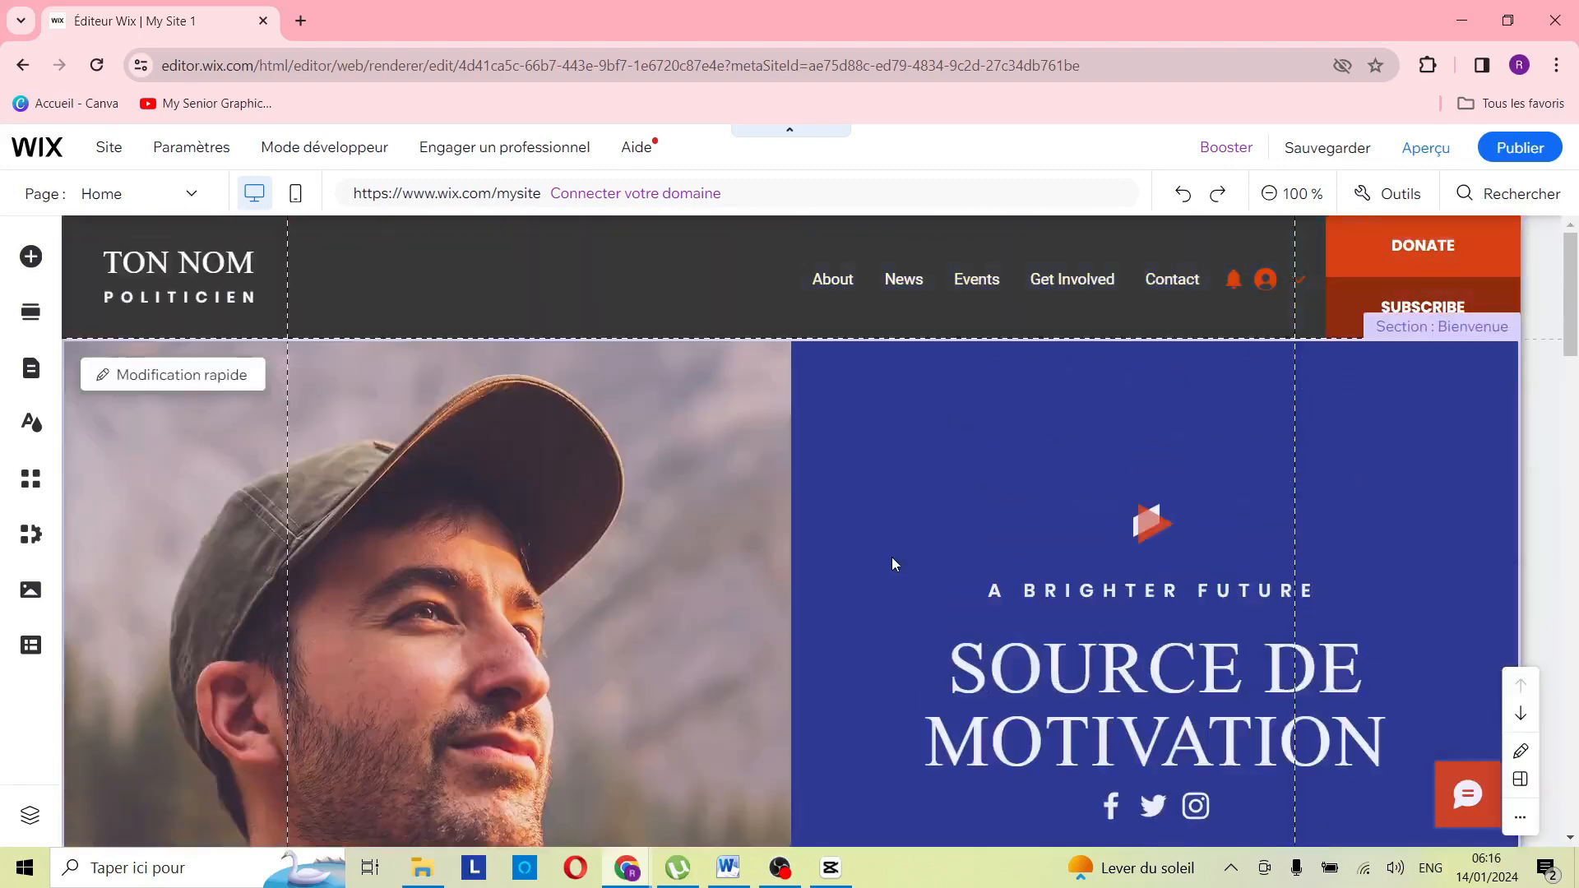
pyautogui.click(1531, 157)
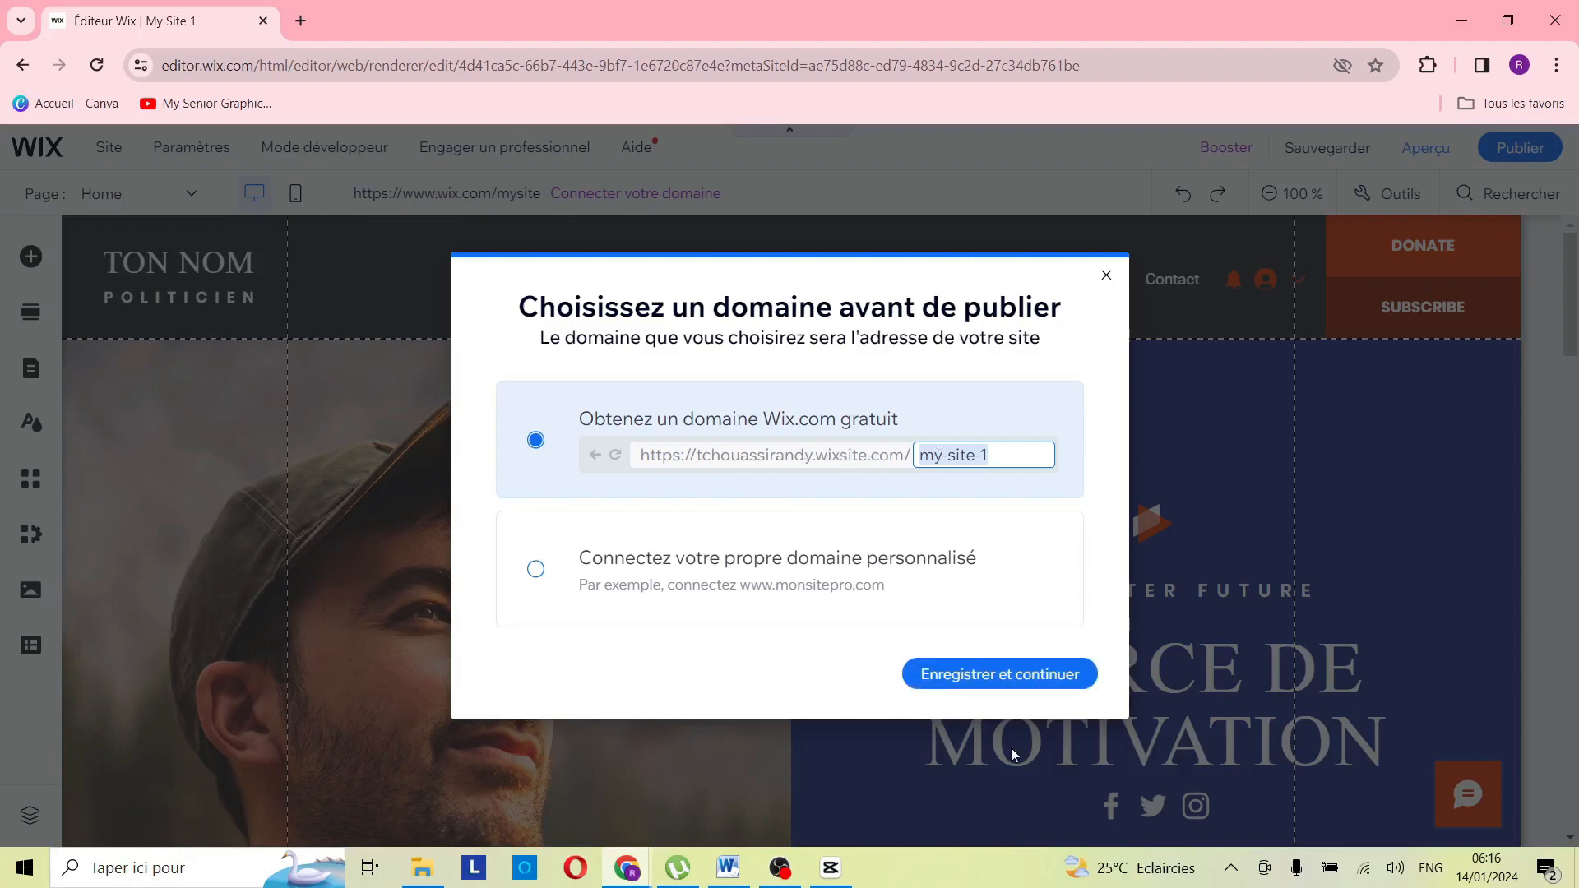
pyautogui.click(1020, 671)
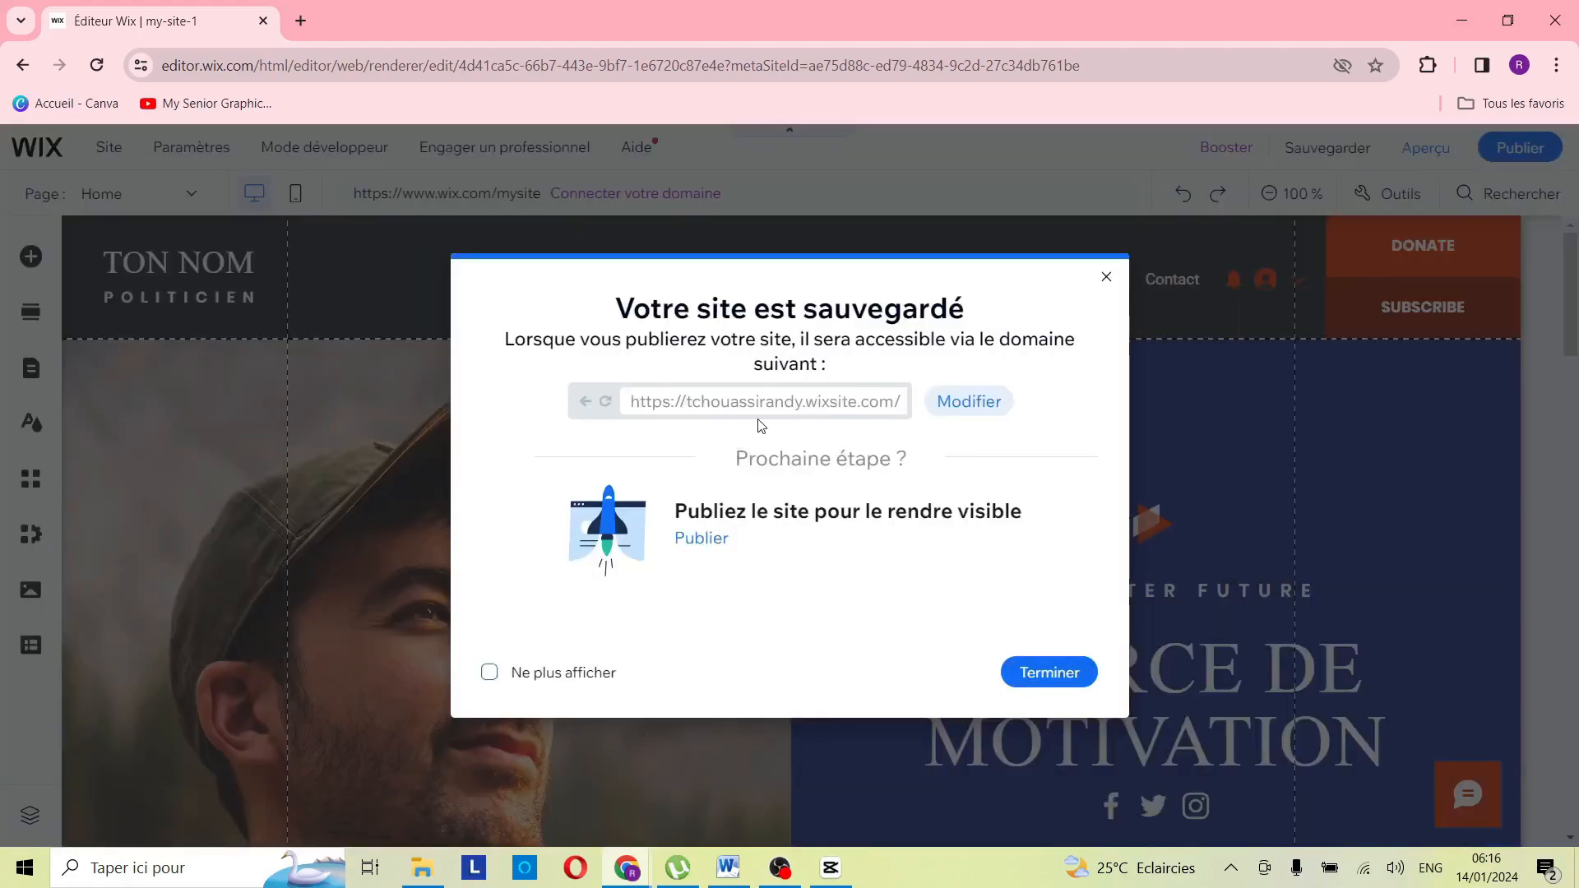
# Review the editable ending of the saved site's address, keep it as it is, and finish the save dialog.
pyautogui.click(985, 404)
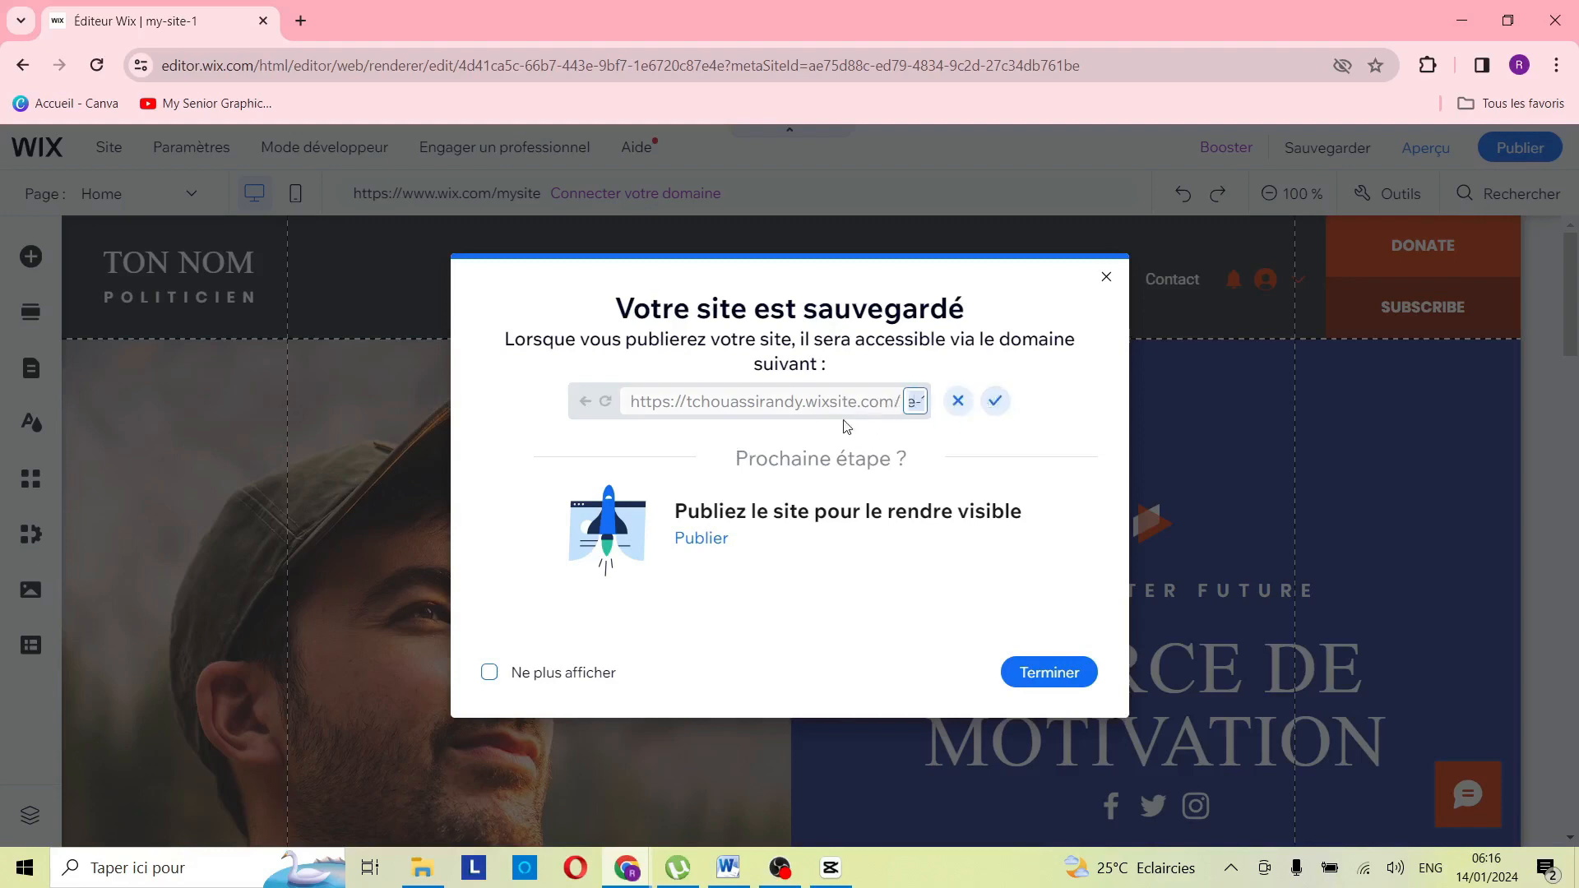
pyautogui.click(999, 402)
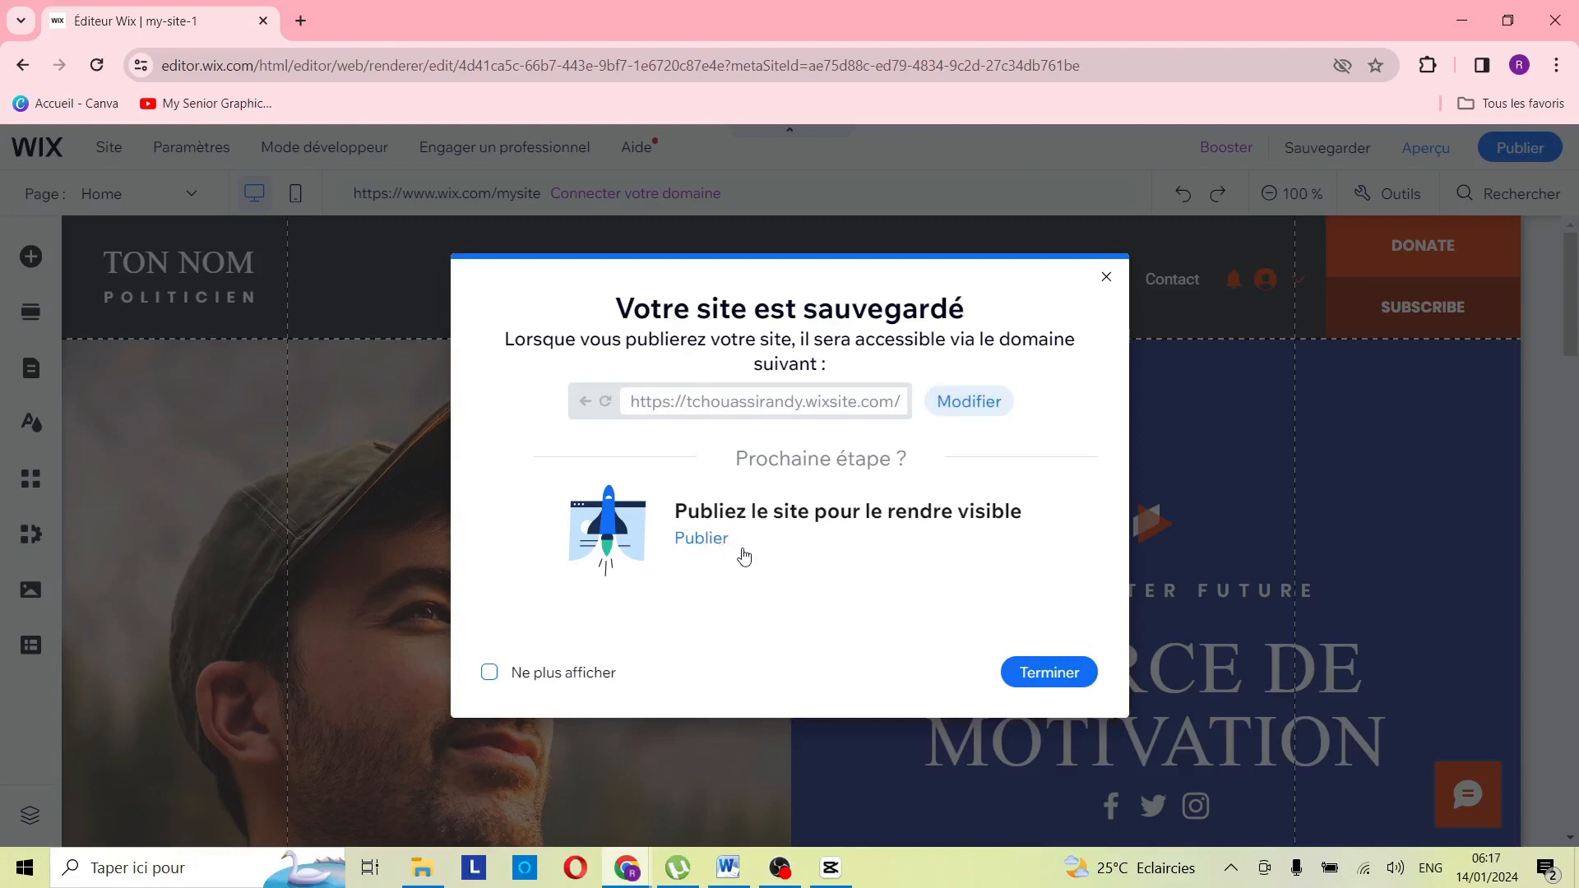
pyautogui.click(1059, 675)
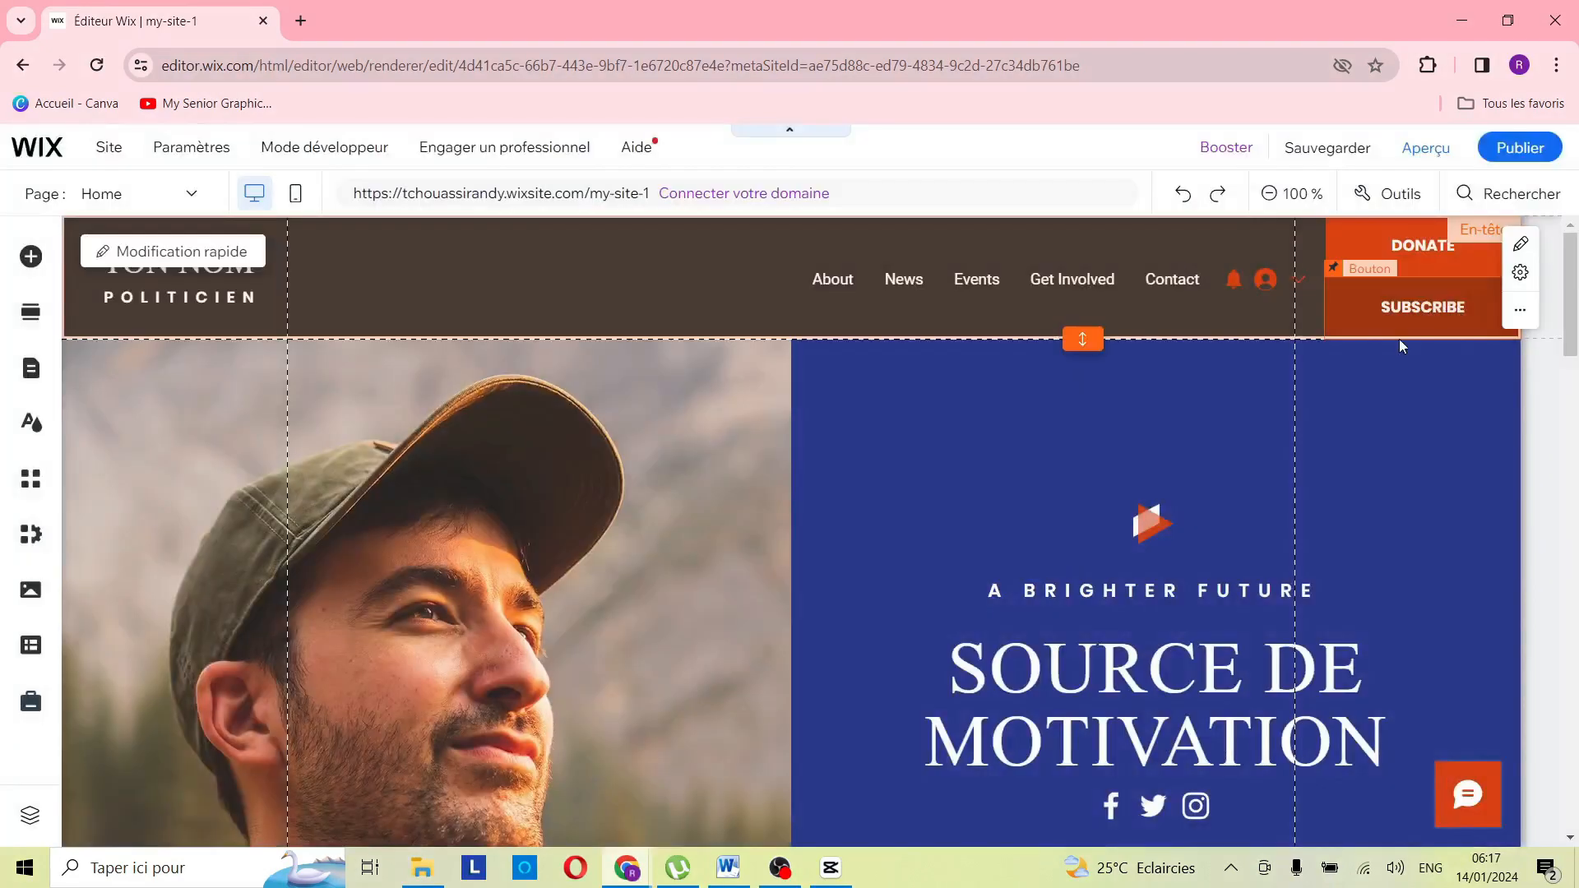
pyautogui.scroll(-5, 688, 540)
pyautogui.scroll(5, 691, 543)
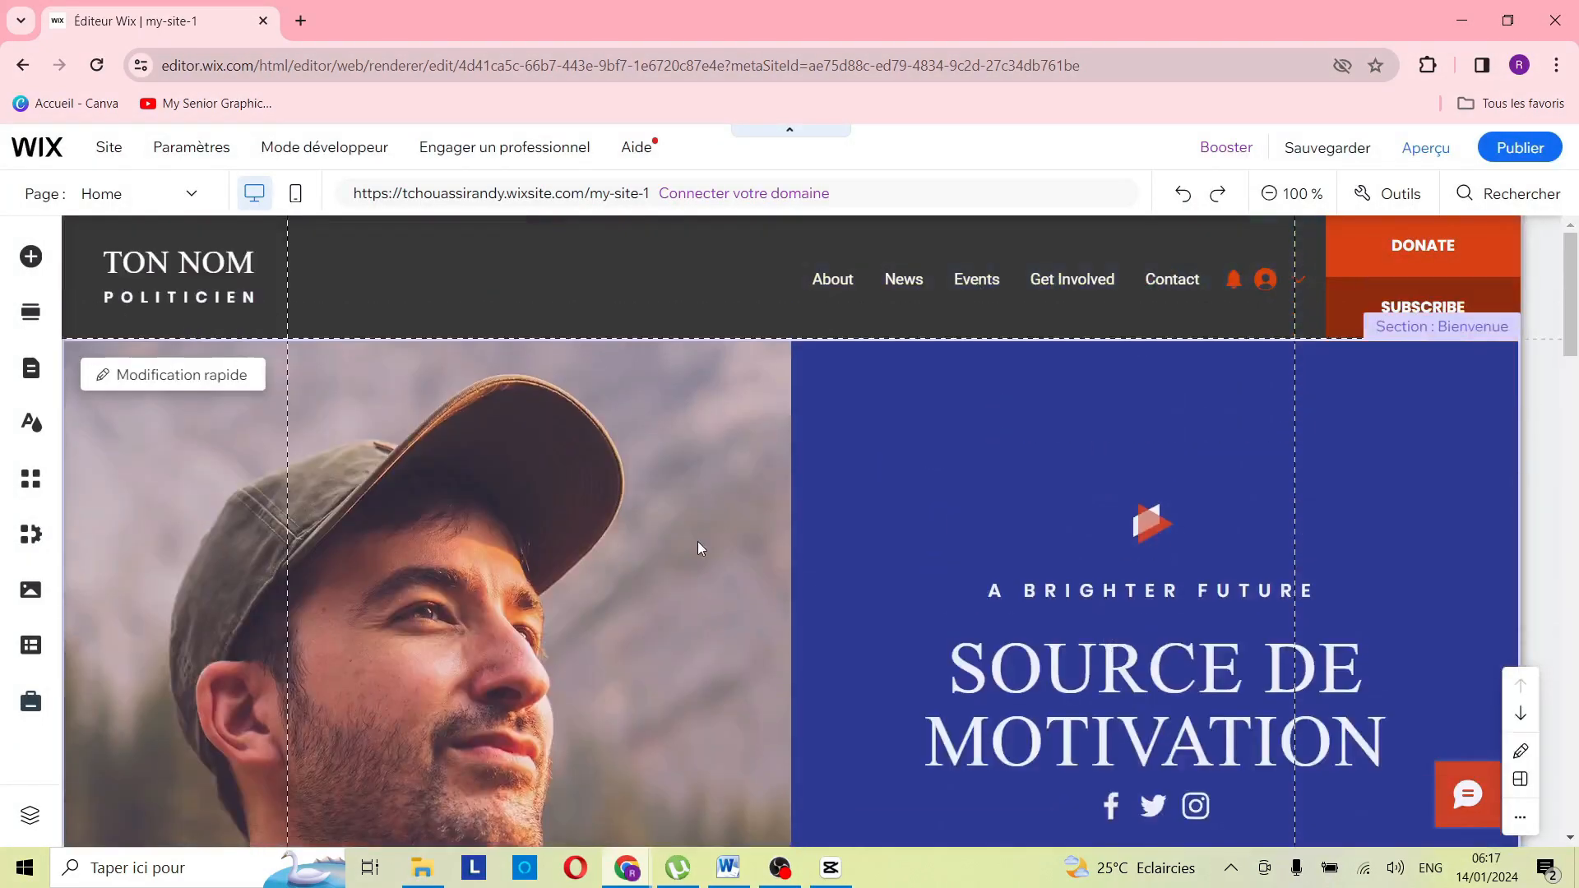